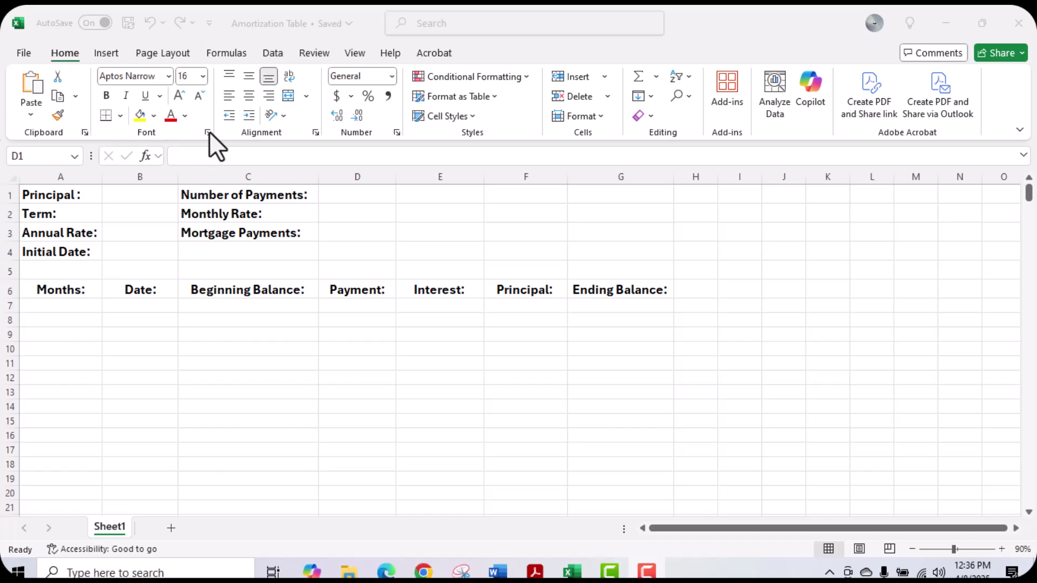
- Enter the loan principal of 500000 in B1 and the term of 30 in B2
{"action": "left_click", "coordinate": [121, 196]}
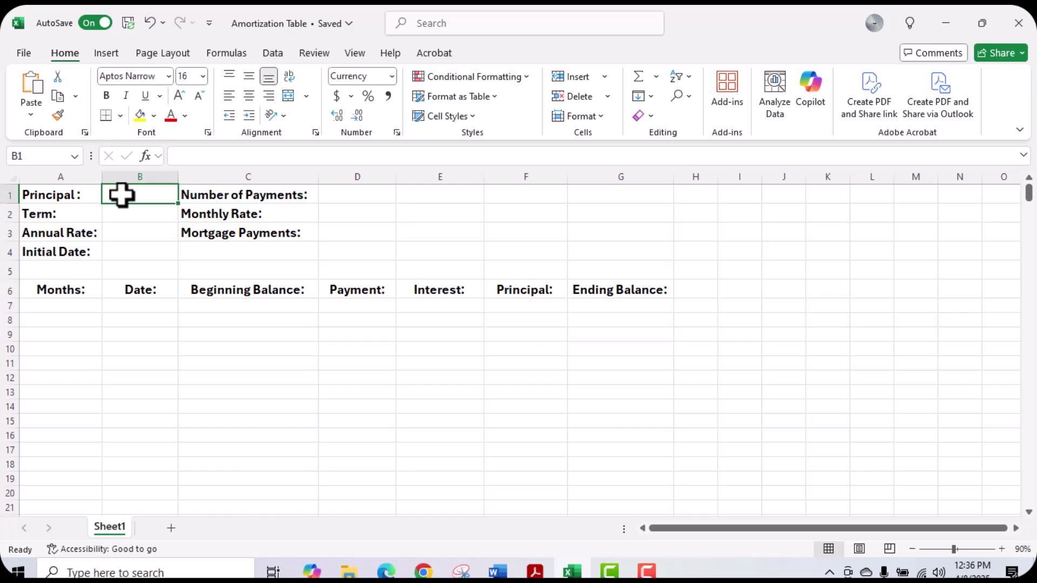
{"action": "type", "text": "500000"}
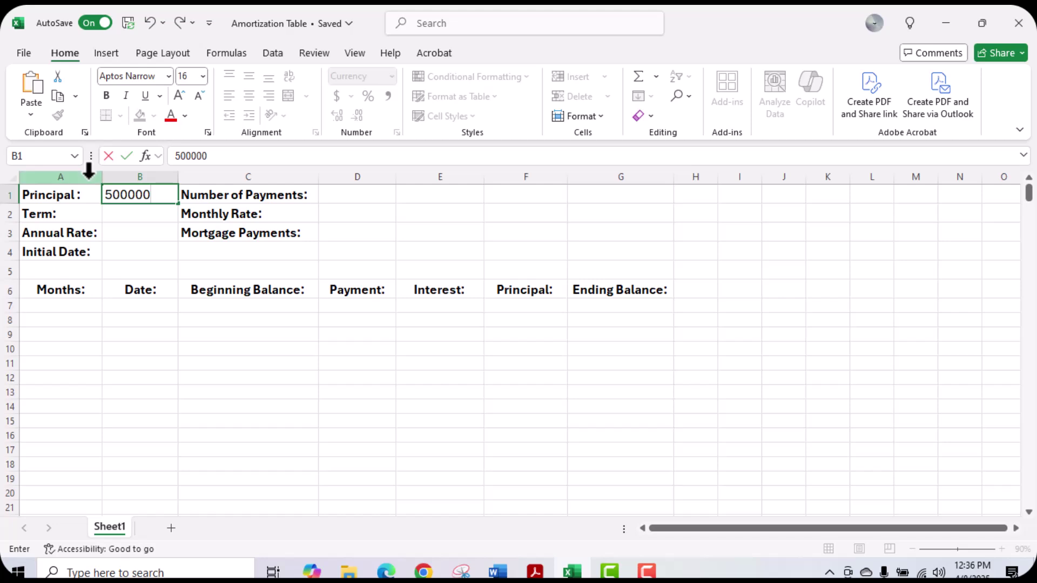
{"action": "left_click", "coordinate": [137, 217]}
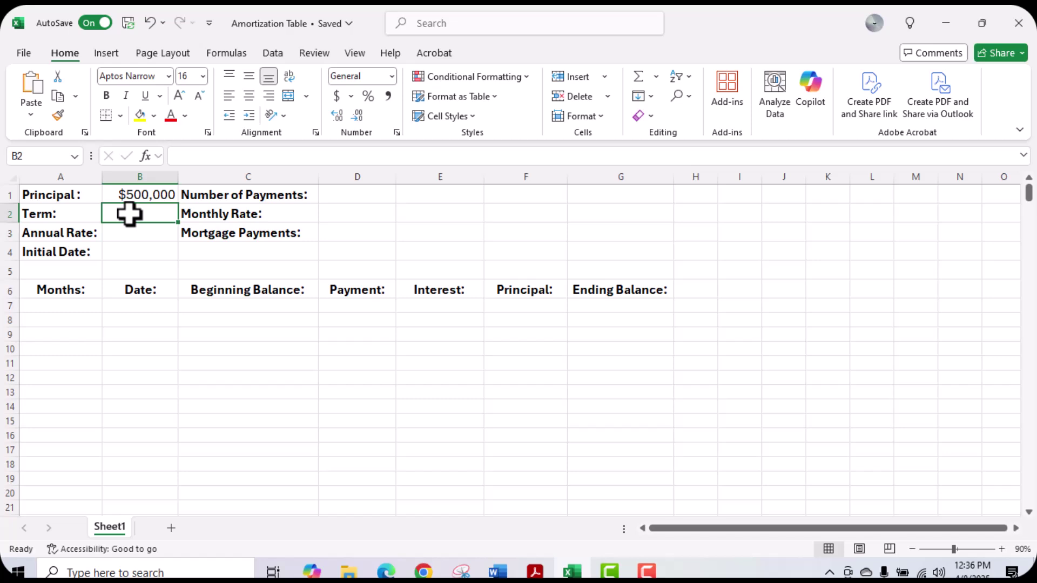
{"action": "type", "text": "30"}
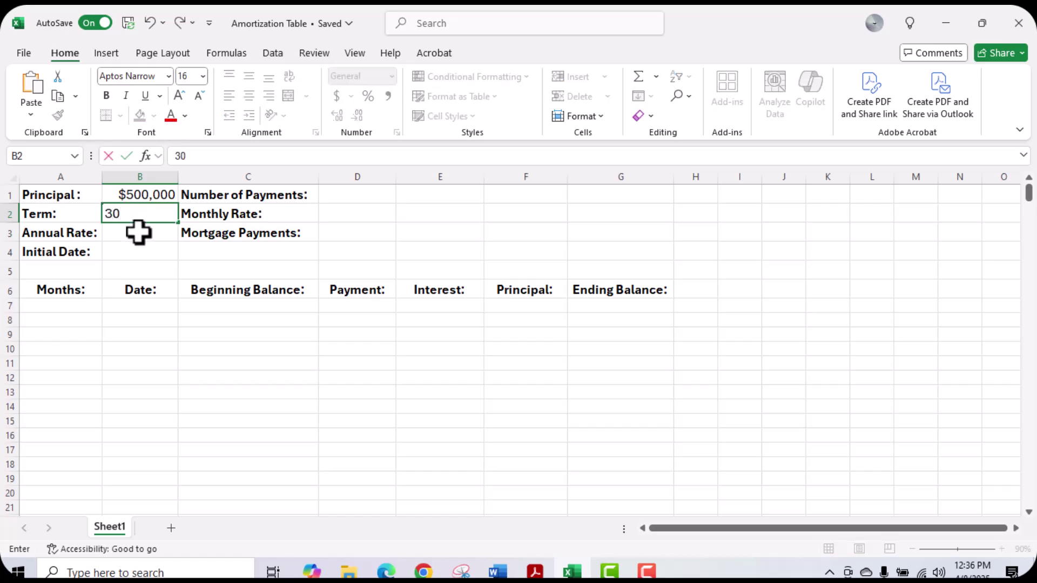
- Enter the annual rate of 6.5% in B3 and the initial date 1/1/2025 in B4
{"action": "left_click", "coordinate": [138, 232]}
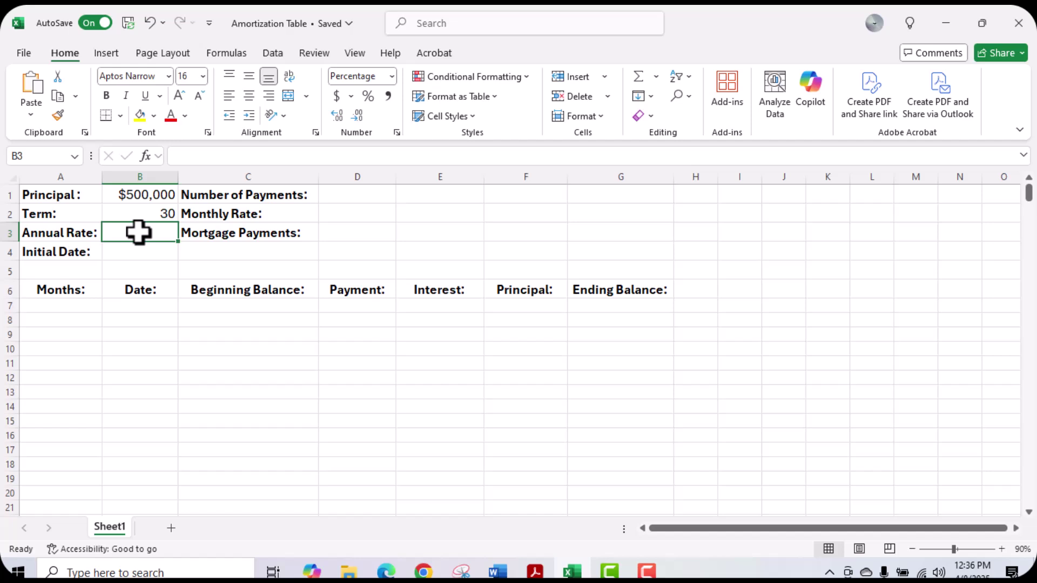
{"action": "type", "text": "6.5"}
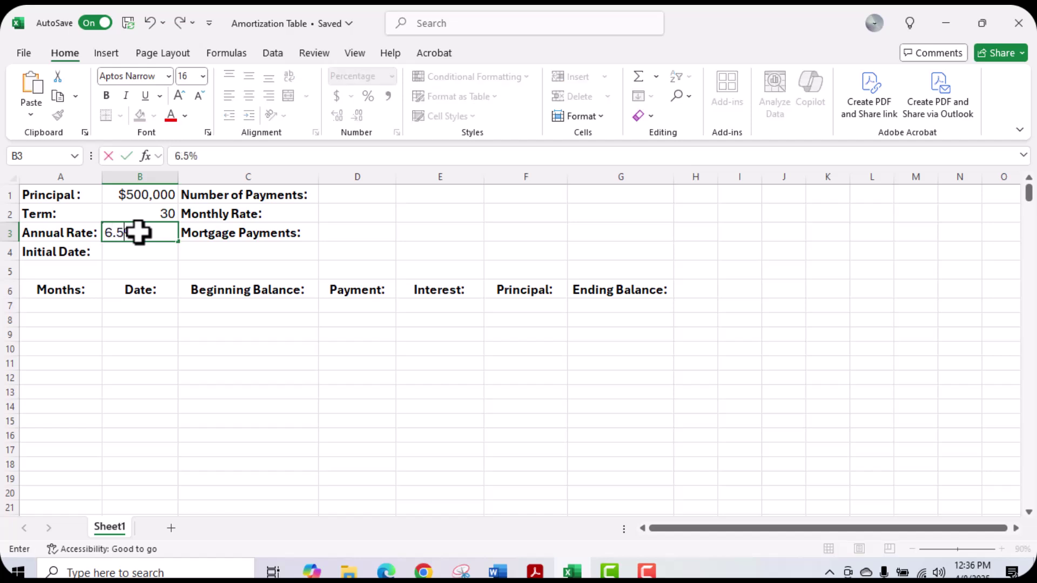
{"action": "key", "text": "Return"}
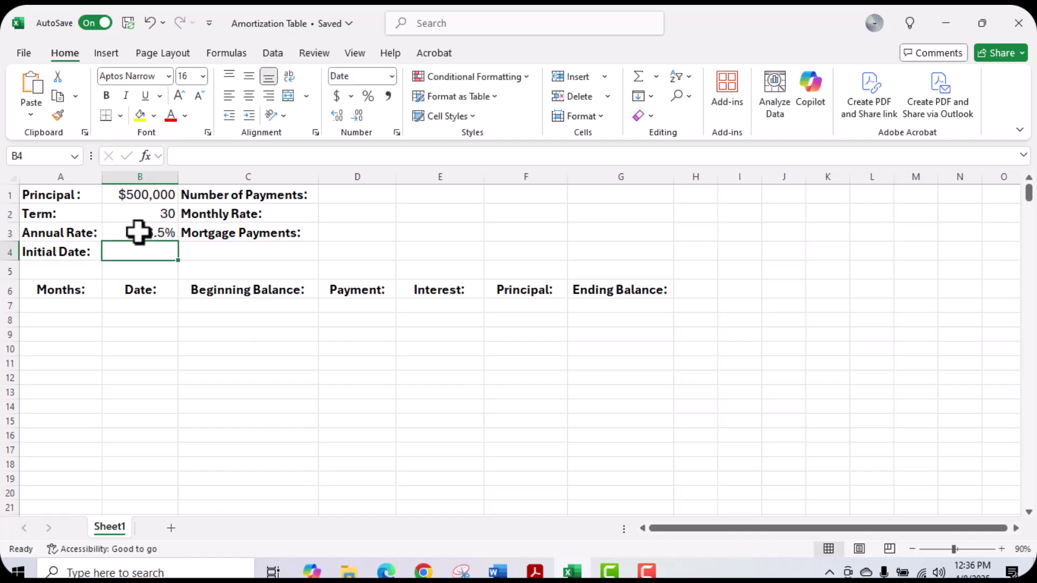
{"action": "type", "text": "1/1/"}
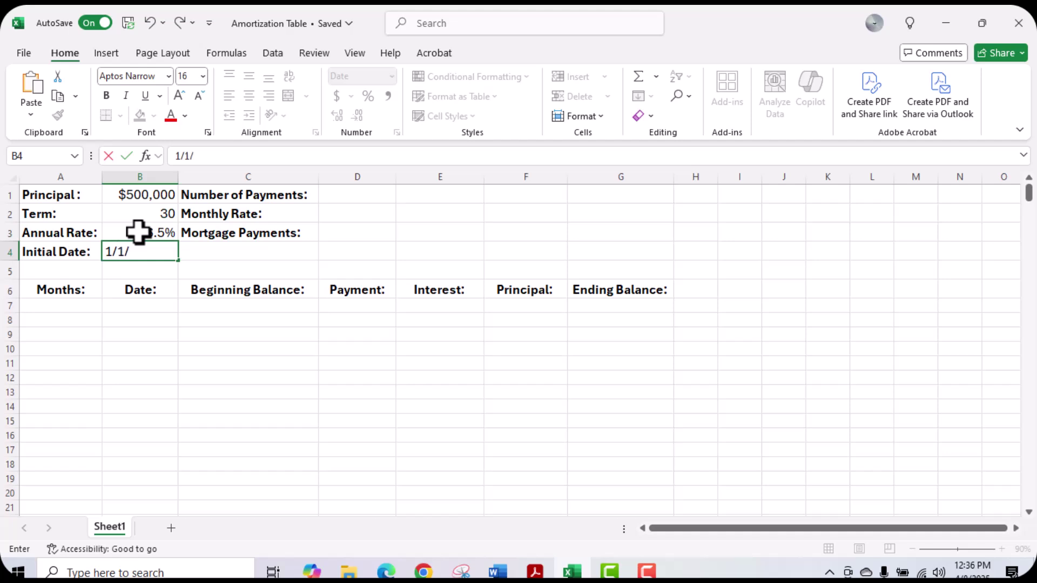
{"action": "type", "text": "2025"}
{"action": "key", "text": "Return"}
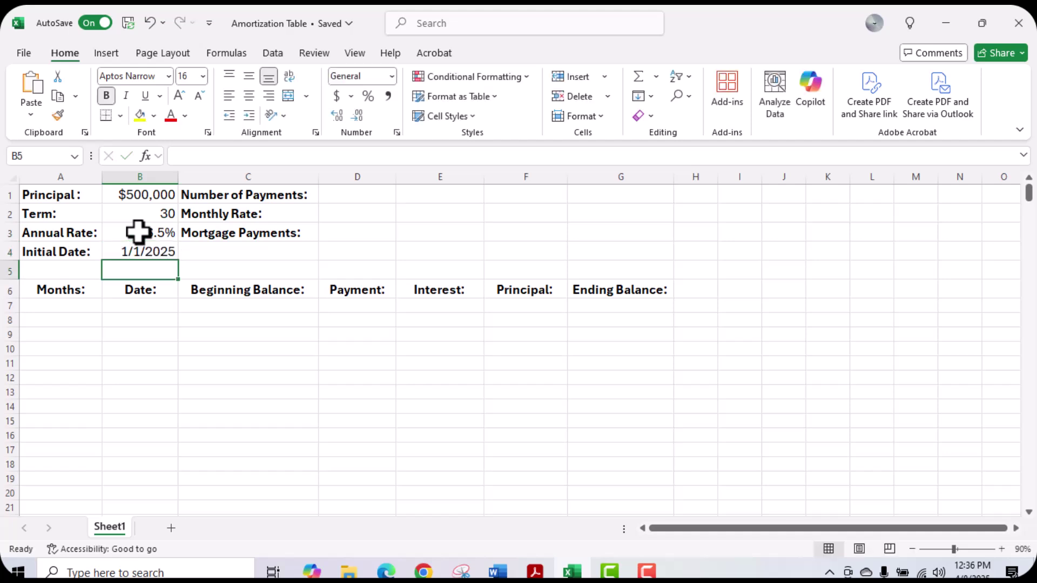
- Calculate the number of payments in D1 by multiplying the term by 12 with the formula =B2*12
{"action": "left_click", "coordinate": [339, 195]}
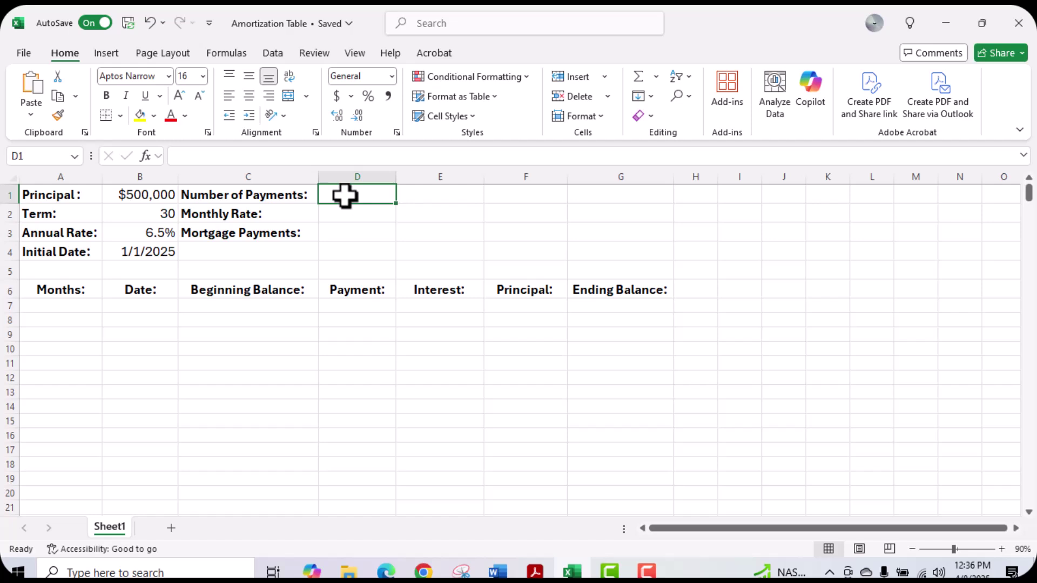
{"action": "type", "text": "="}
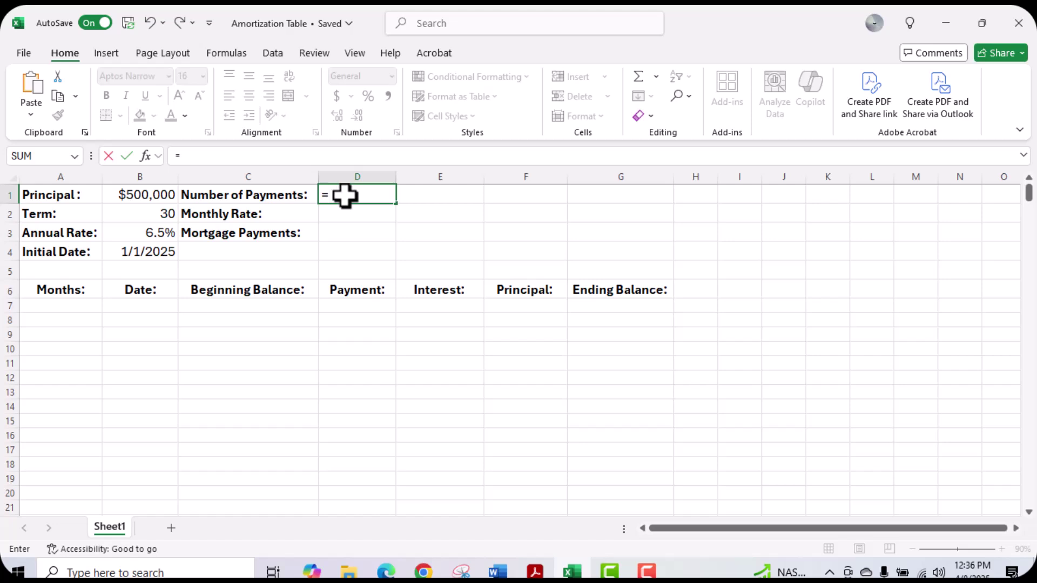
{"action": "left_click", "coordinate": [149, 214]}
{"action": "type", "text": "*"}
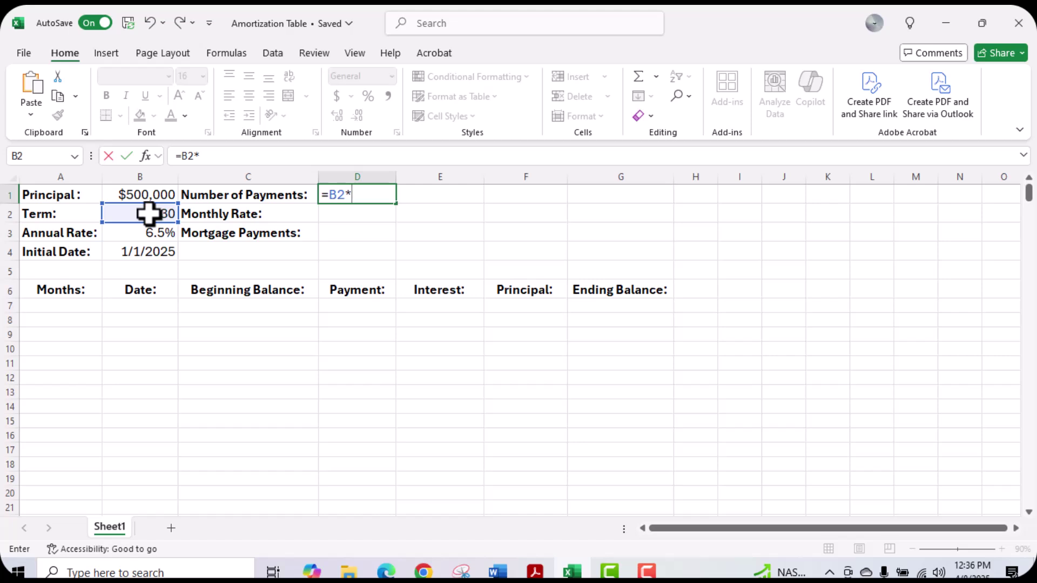
{"action": "type", "text": "12"}
{"action": "key", "text": "Return"}
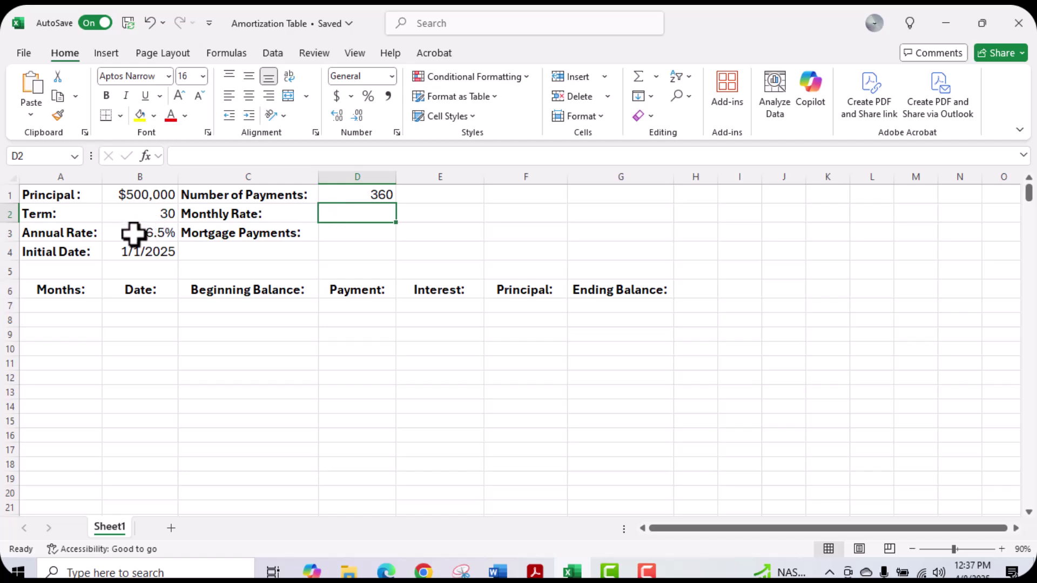
- Calculate the monthly rate in D2 by dividing the annual rate by 12 with the formula =B3/12
{"action": "key", "text": "ctrl"}
{"action": "key", "text": "ctrl"}
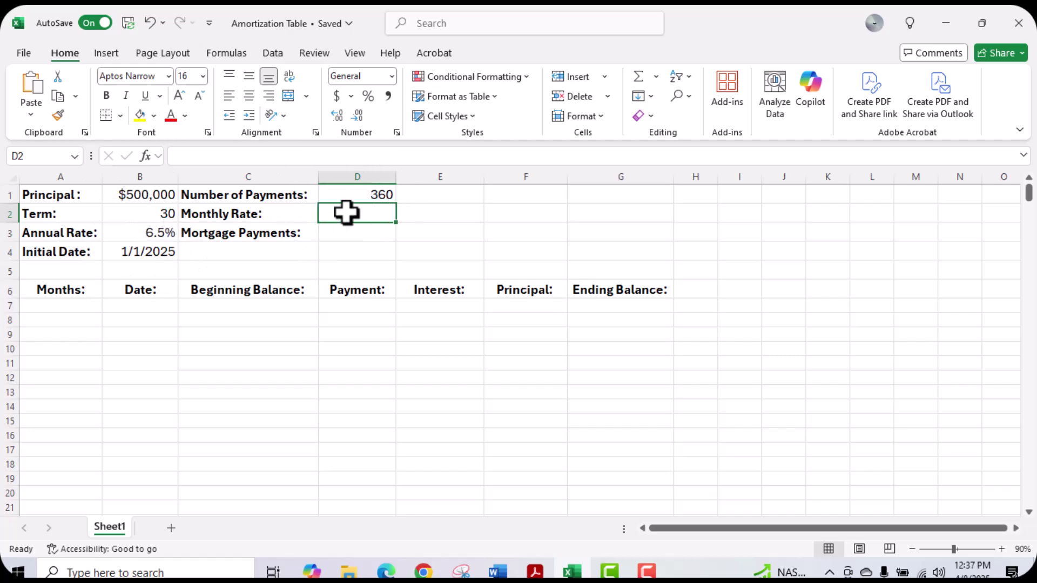
{"action": "type", "text": "="}
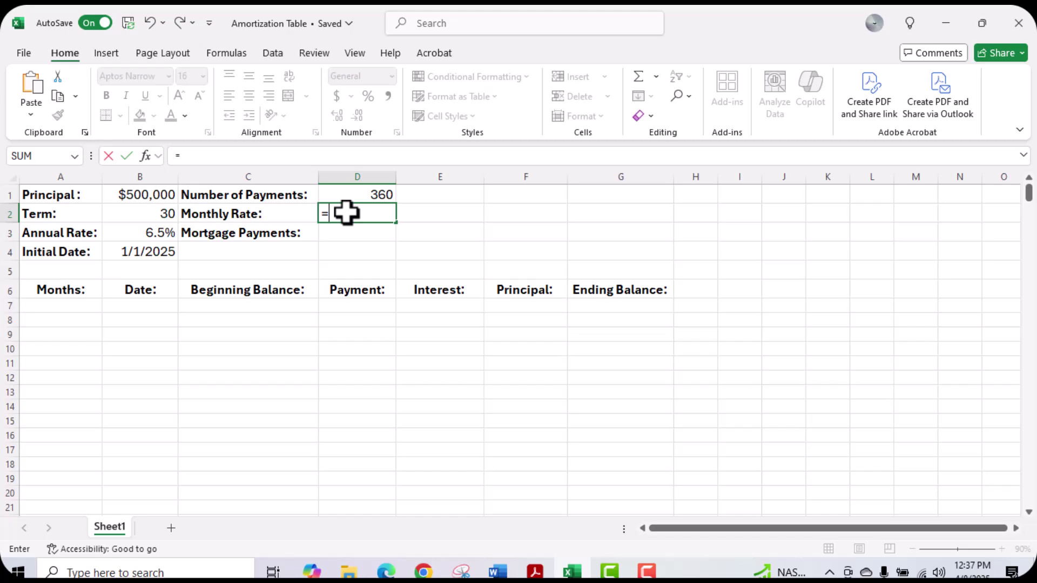
{"action": "left_click", "coordinate": [144, 235]}
{"action": "type", "text": "/12"}
{"action": "key", "text": "Return"}
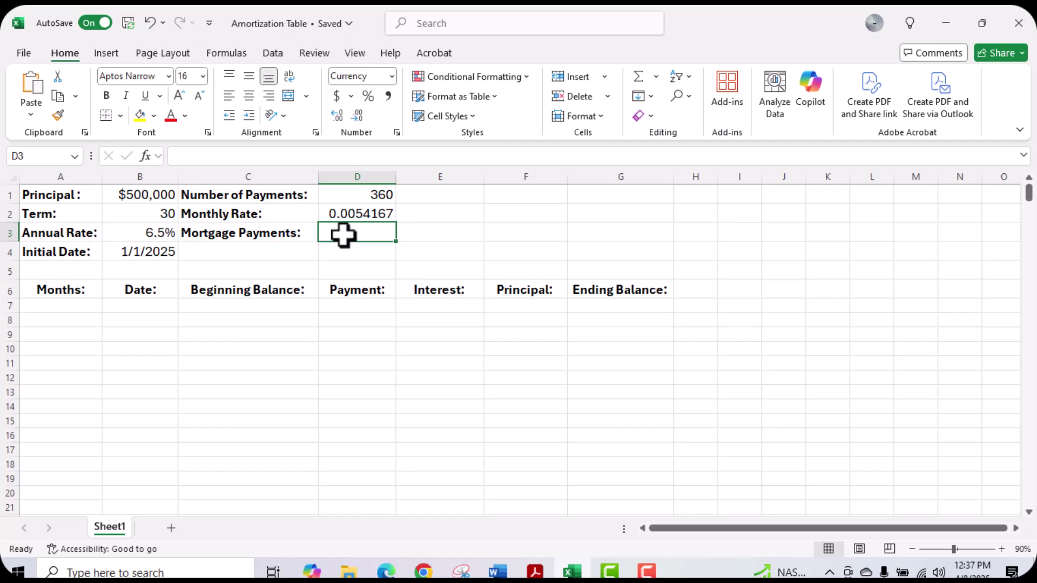
- Calculate the mortgage payment in D3 from monthly rate, number of payments and negative principal with =PMT(D2,D1,-B1,0)
{"action": "type", "text": "="}
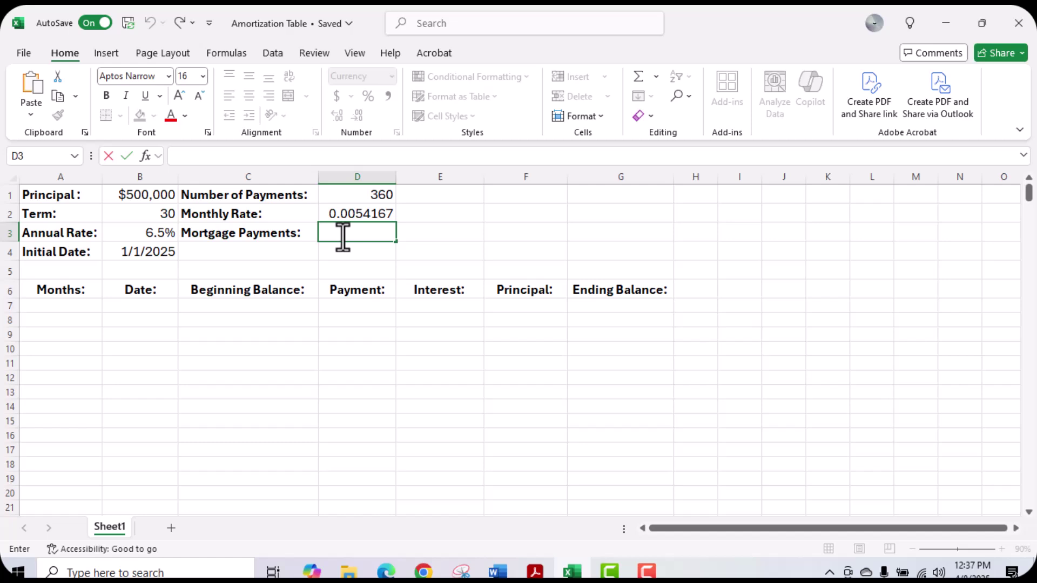
{"action": "type", "text": "pmy"}
{"action": "key", "text": "BackSpace"}
{"action": "type", "text": "y("}
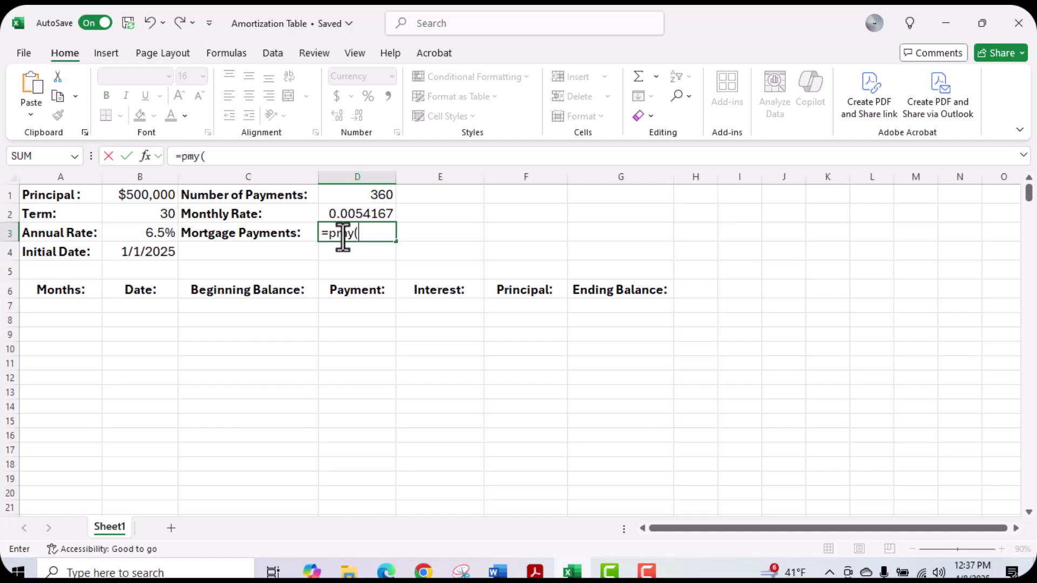
{"action": "key", "text": "BackSpace"}
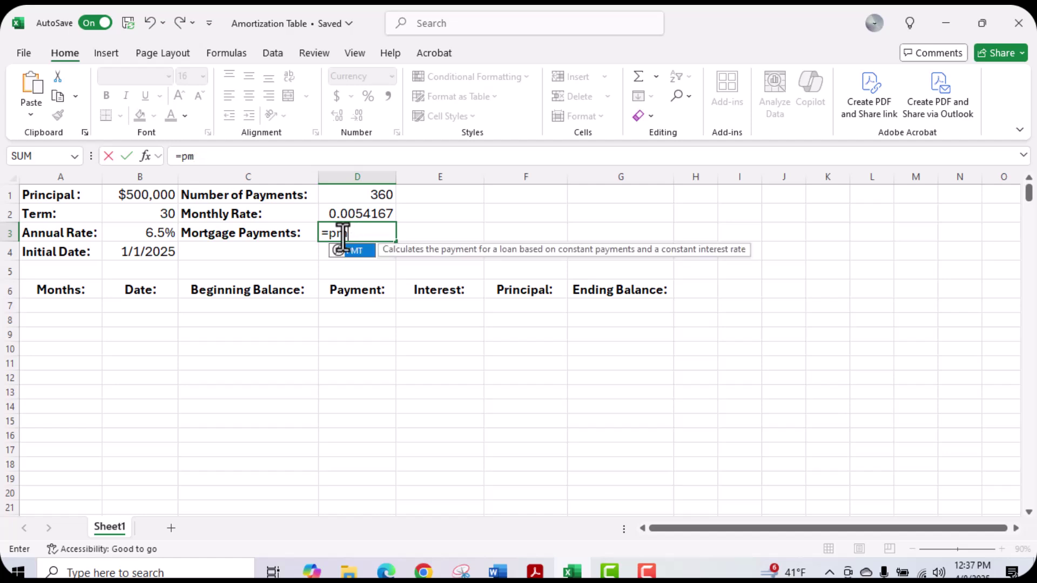
{"action": "type", "text": "t"}
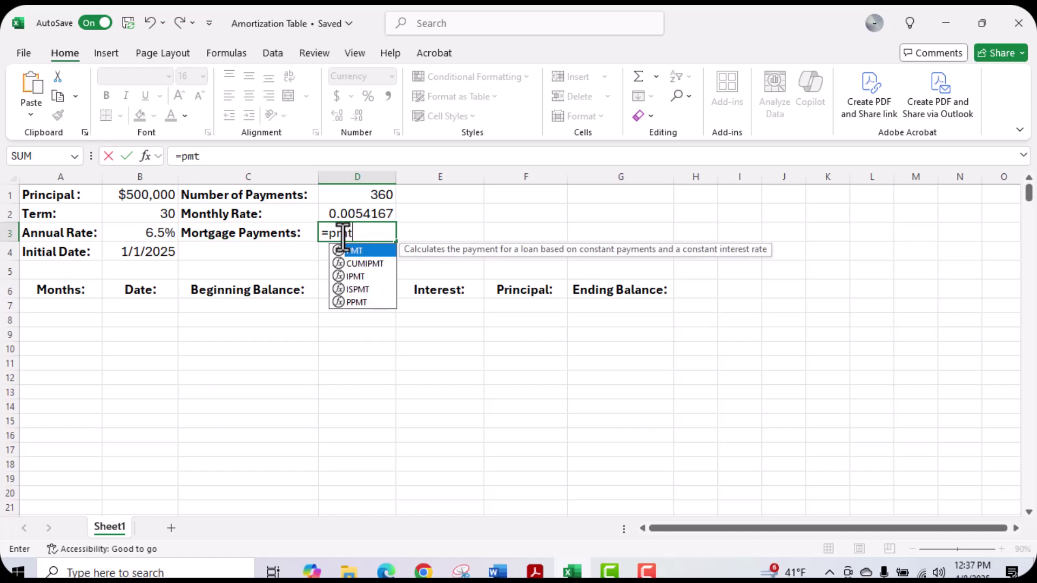
{"action": "type", "text": "("}
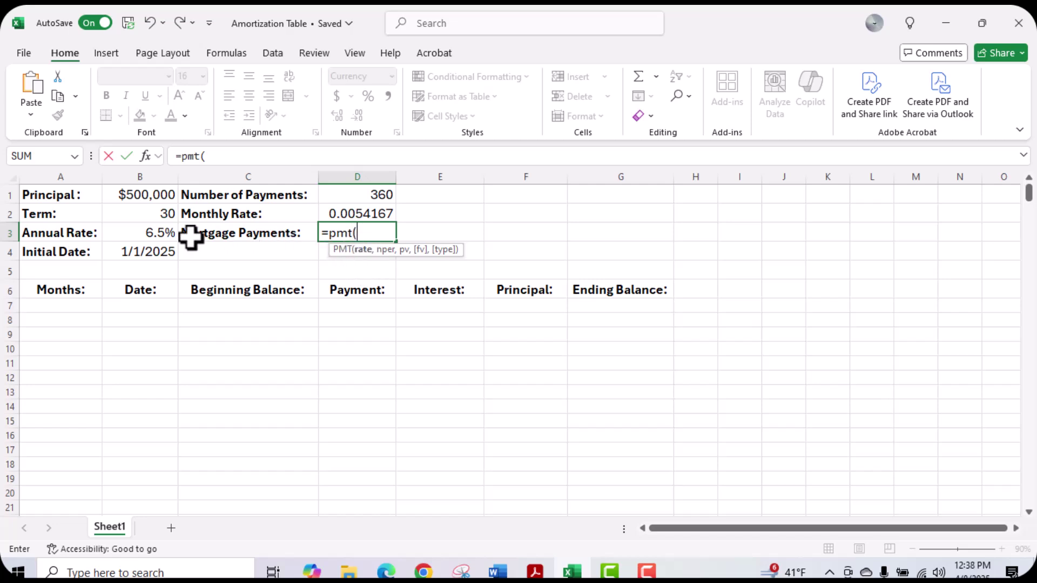
{"action": "left_click", "coordinate": [341, 213]}
{"action": "type", "text": ","}
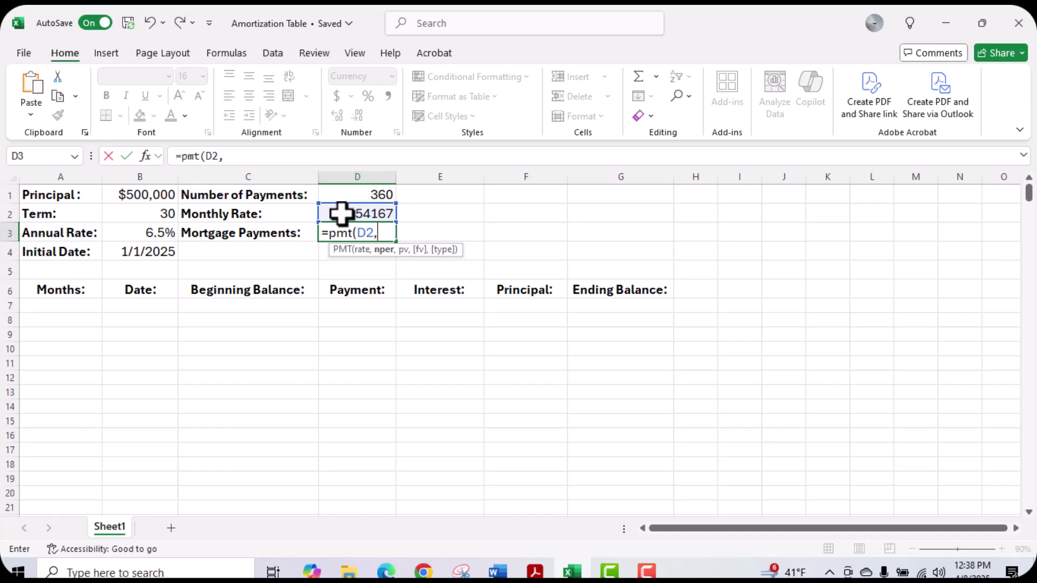
{"action": "left_click", "coordinate": [343, 190]}
{"action": "type", "text": ",-"}
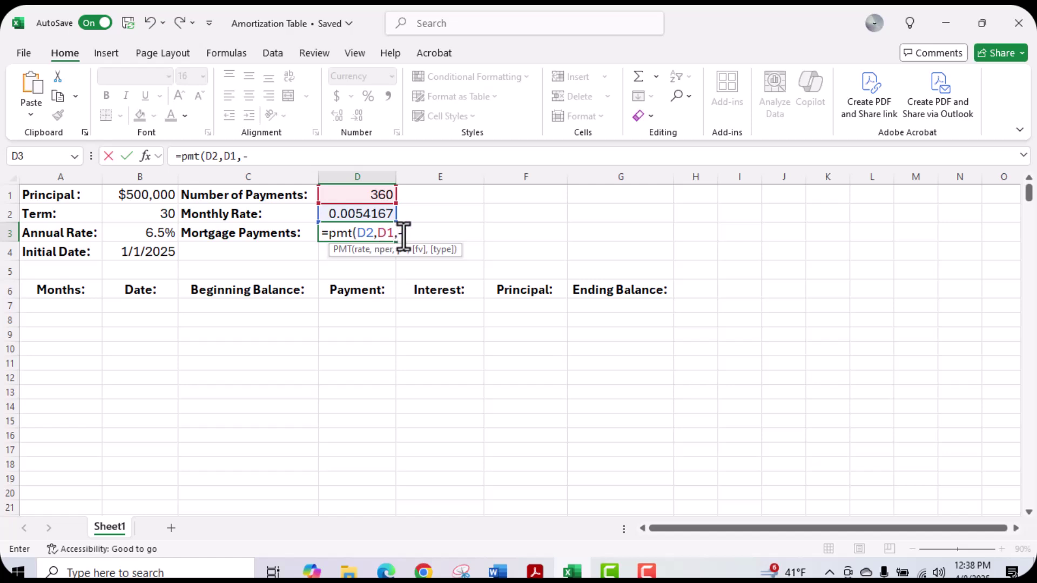
{"action": "left_click", "coordinate": [148, 198]}
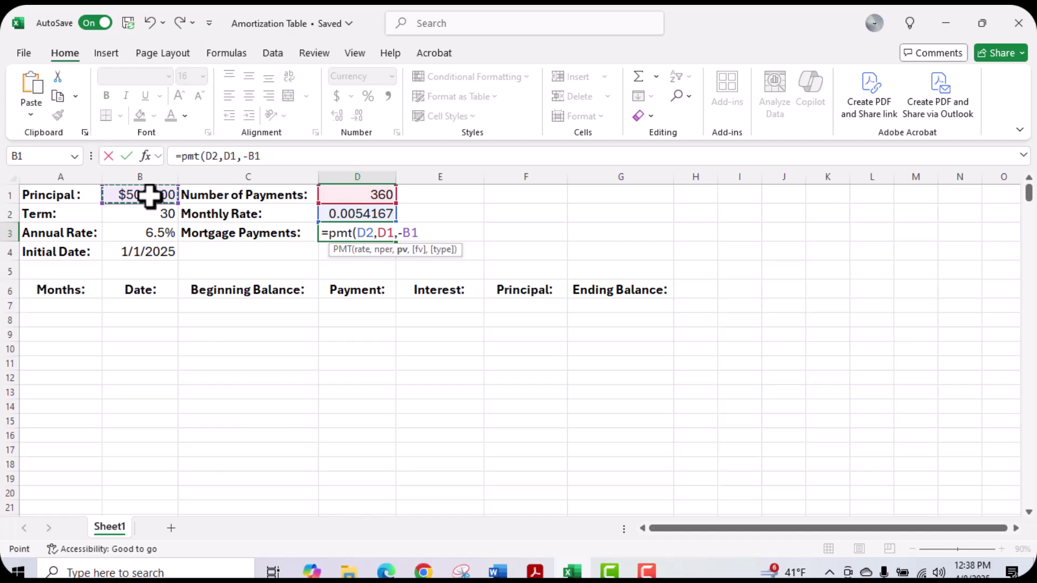
{"action": "type", "text": ","}
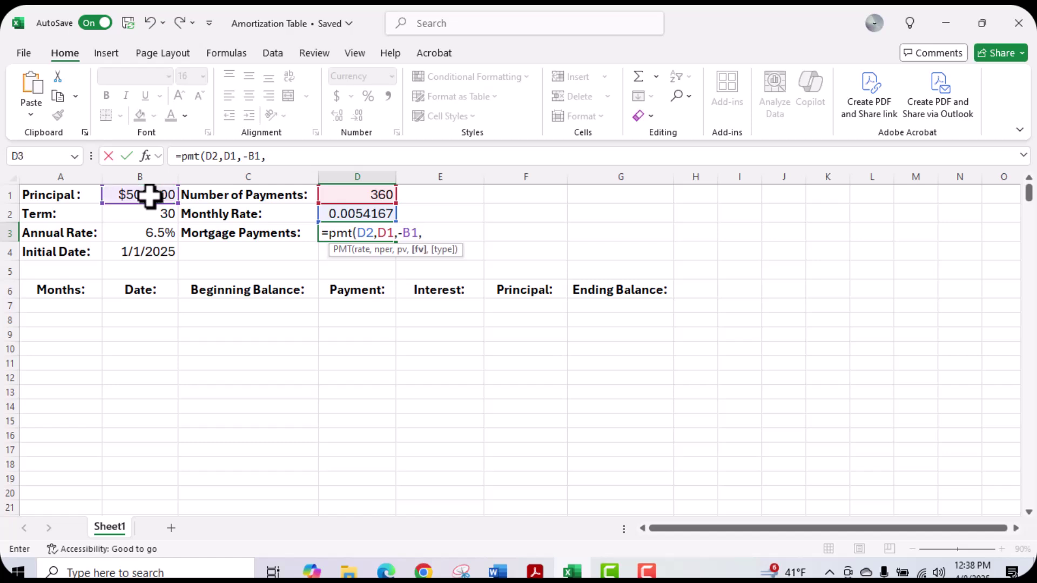
{"action": "type", "text": "0)"}
{"action": "key", "text": "Return"}
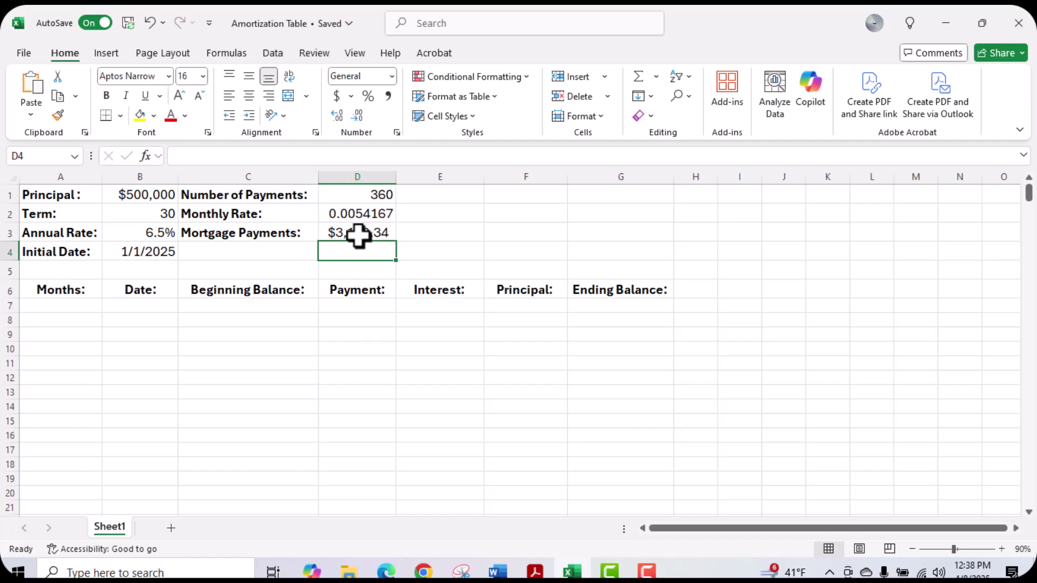
- Number the months 1 to 6 down the Months column in A7:A12
{"action": "left_click", "coordinate": [59, 306]}
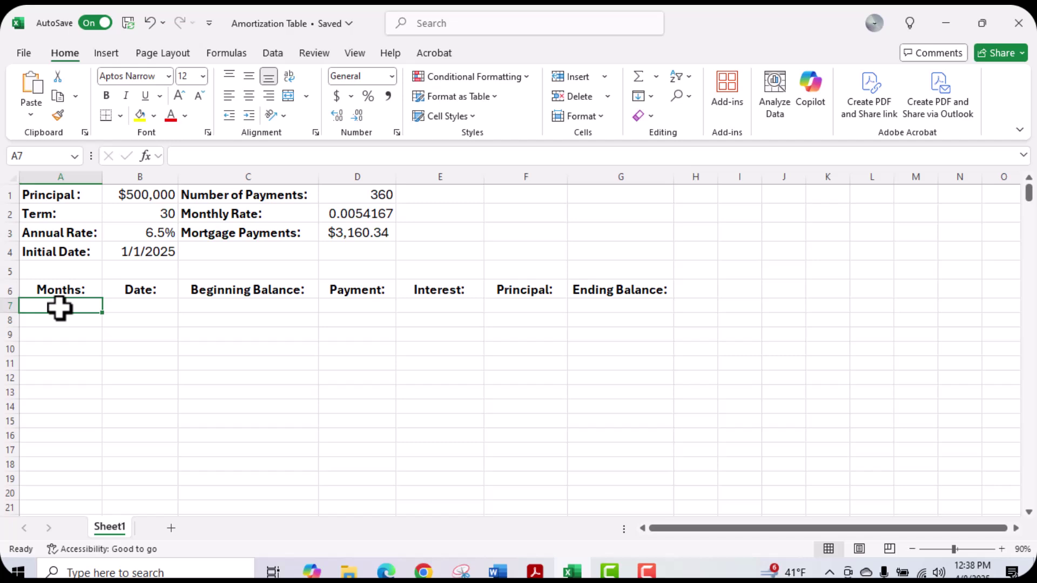
{"action": "type", "text": "1"}
{"action": "key", "text": "Return"}
{"action": "type", "text": "2"}
{"action": "key", "text": "Return"}
{"action": "type", "text": "3"}
{"action": "key", "text": "Return"}
{"action": "type", "text": "4"}
{"action": "key", "text": "Return"}
{"action": "type", "text": "5"}
{"action": "key", "text": "Return"}
{"action": "type", "text": "6"}
{"action": "key", "text": "Up"}
- Enter the first three payment dates 1/1/2025, 2/1/2025 and 3/1/2025 in B7:B9
{"action": "key", "text": "Up"}
{"action": "key", "text": "Up"}
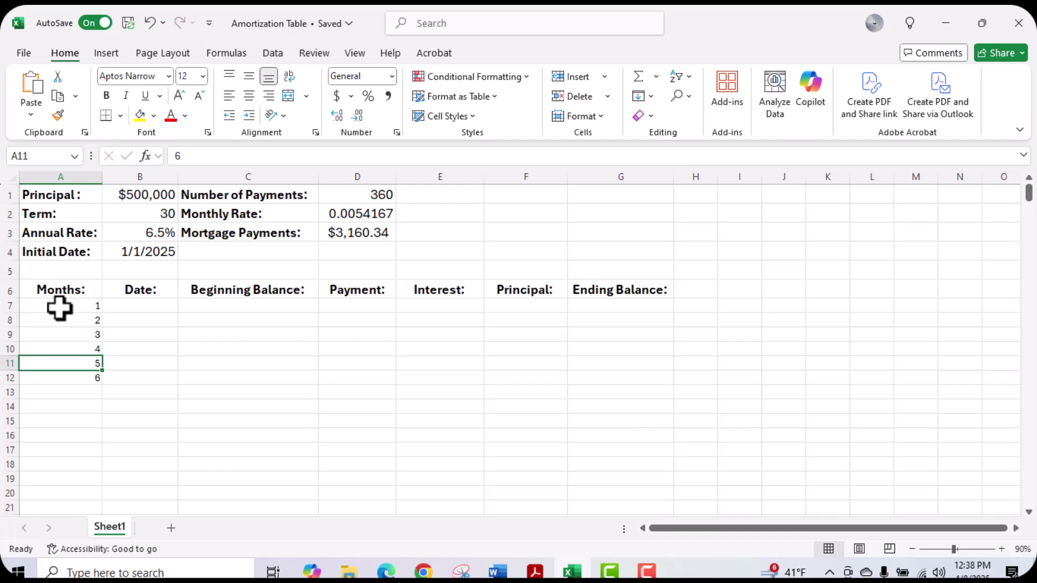
{"action": "key", "text": "Up"}
{"action": "key", "text": "Right"}
{"action": "key", "text": "Up"}
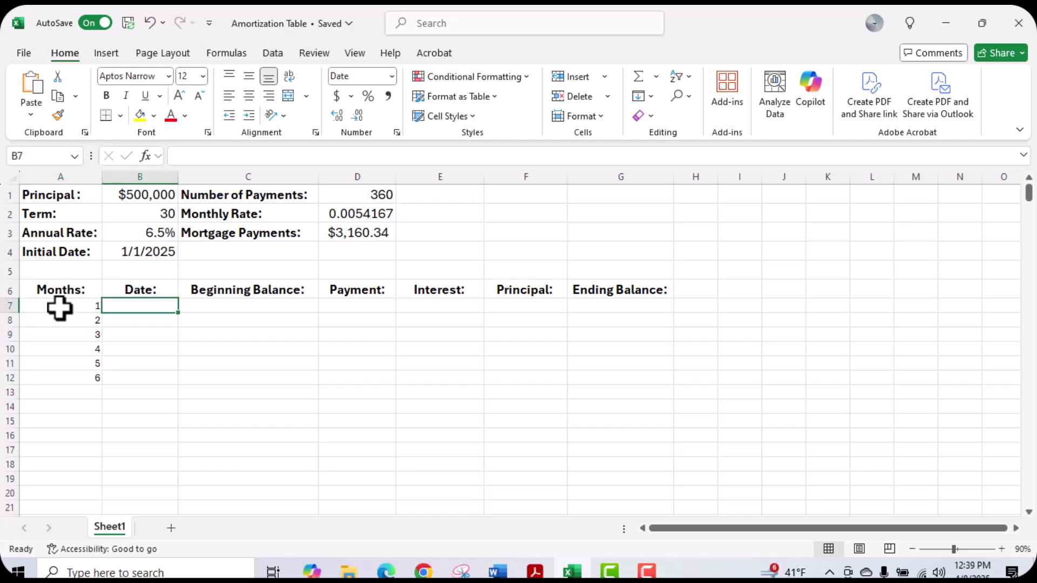
{"action": "type", "text": "1/1/2025"}
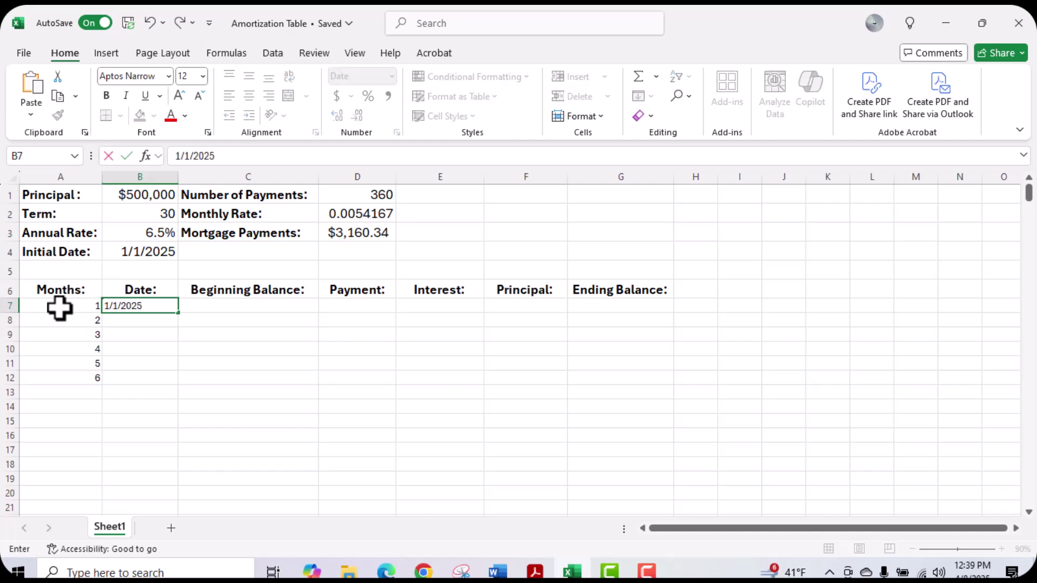
{"action": "key", "text": "Return"}
{"action": "type", "text": "2/"}
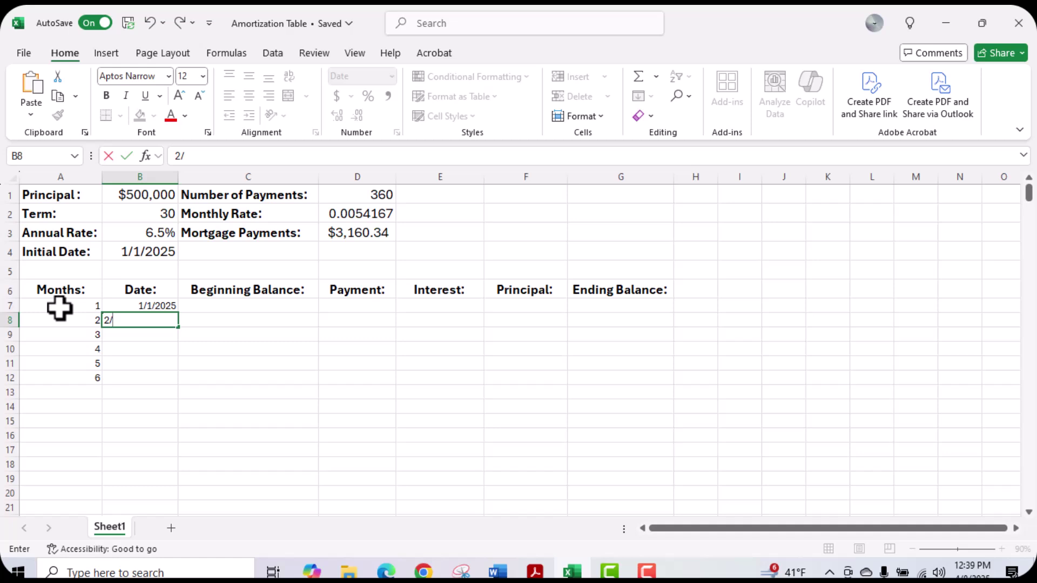
{"action": "type", "text": "1/2025"}
{"action": "key", "text": "Return"}
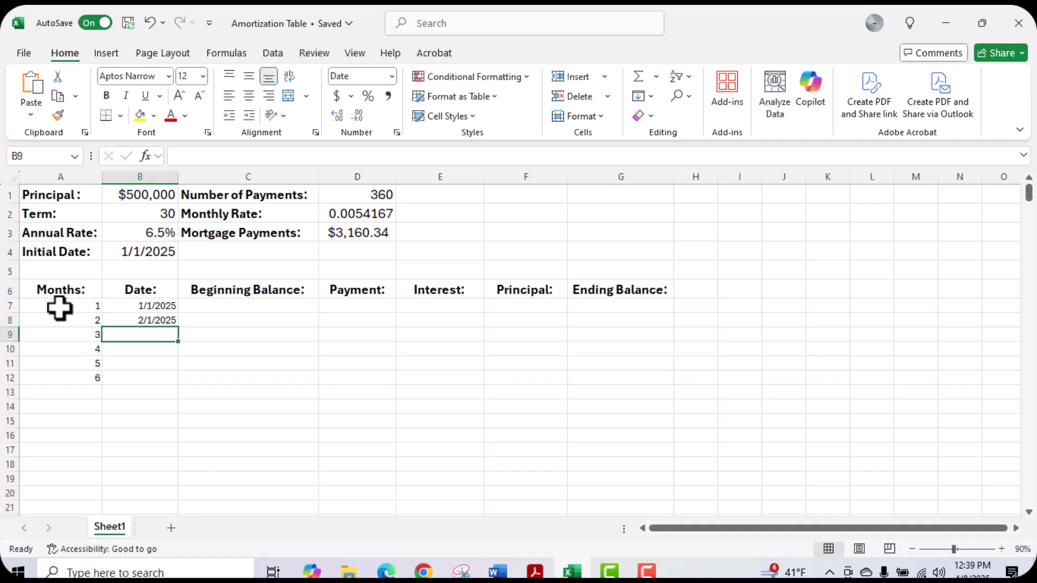
{"action": "type", "text": "3/1/"}
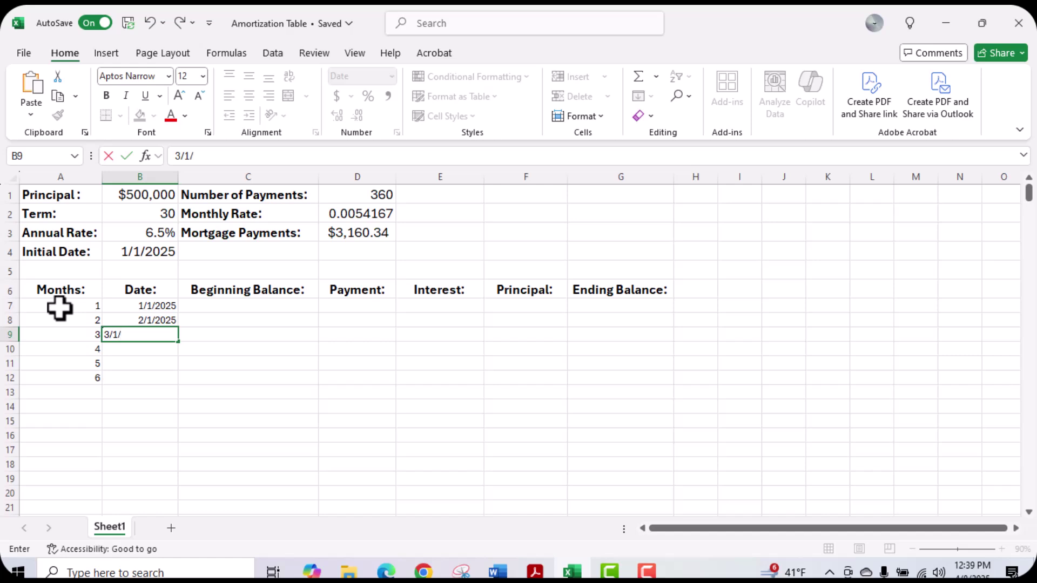
{"action": "type", "text": "2025"}
- Extend the monthly date series down the Date column to 5/1/2025 in B11
{"action": "left_click", "coordinate": [158, 377]}
{"action": "left_click_drag", "start_coordinate": [160, 321], "coordinate": [163, 338]}
{"action": "left_click_drag", "start_coordinate": [181, 345], "coordinate": [176, 366]}
{"action": "left_click", "coordinate": [251, 336]}
- Link the first month's beginning balance in C7 to the loan principal with =B1
{"action": "left_click", "coordinate": [226, 311]}
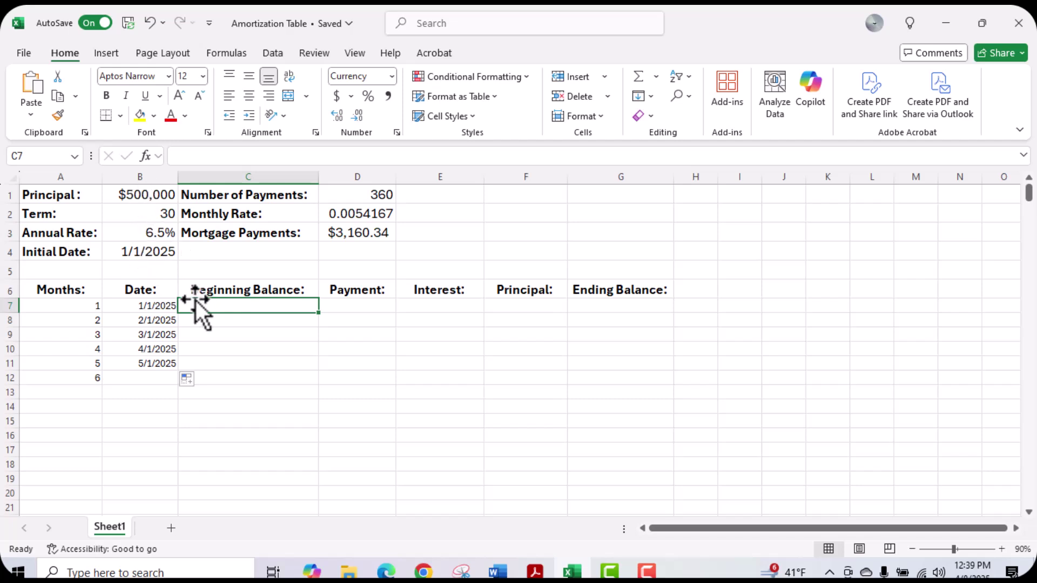
{"action": "type", "text": "="}
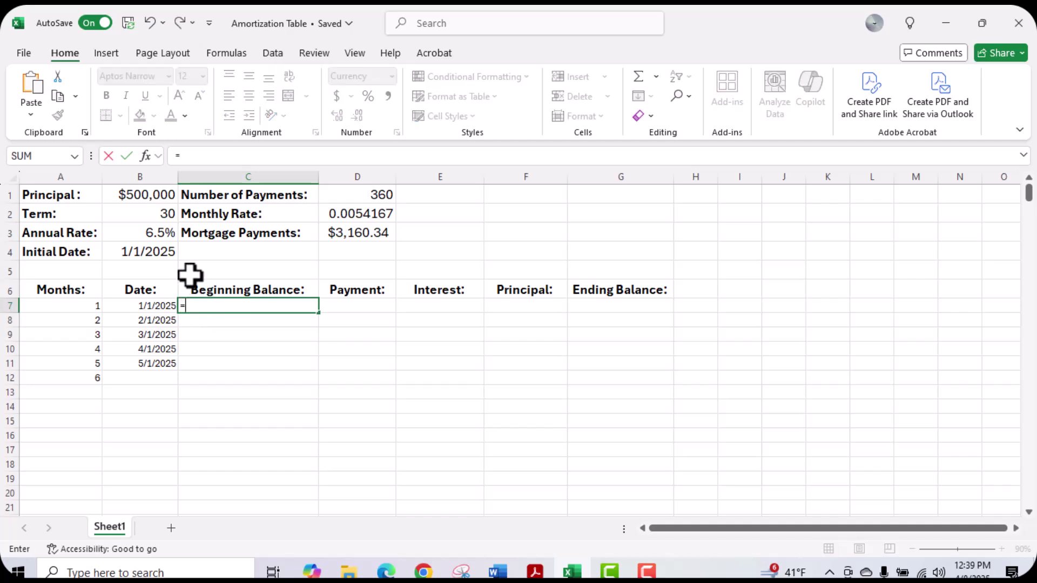
{"action": "left_click", "coordinate": [143, 194]}
{"action": "key", "text": "Return"}
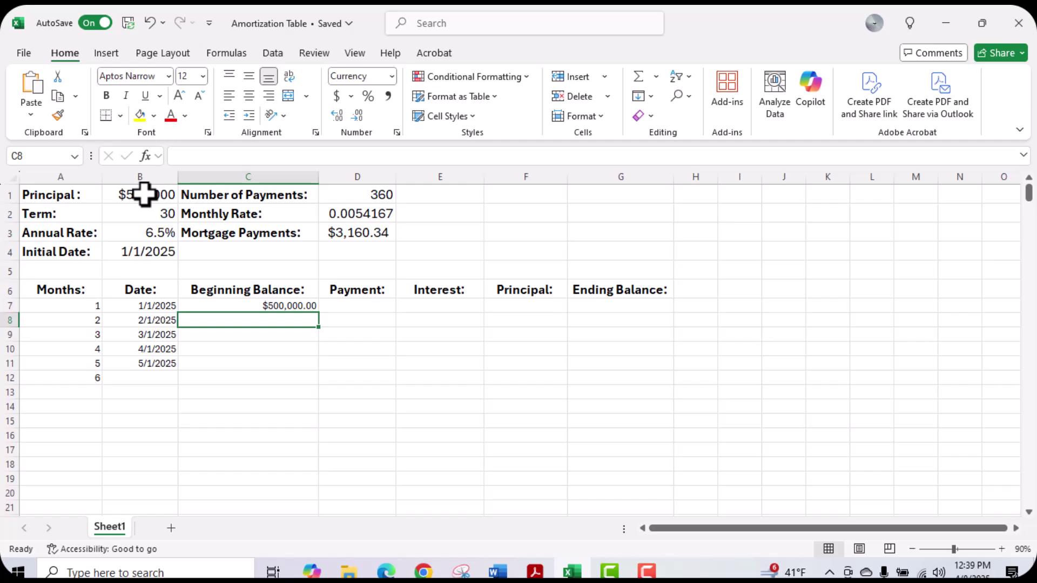
- Link the first month's payment in D7 to the mortgage payment with the absolute reference =$D$3
{"action": "left_click", "coordinate": [363, 308]}
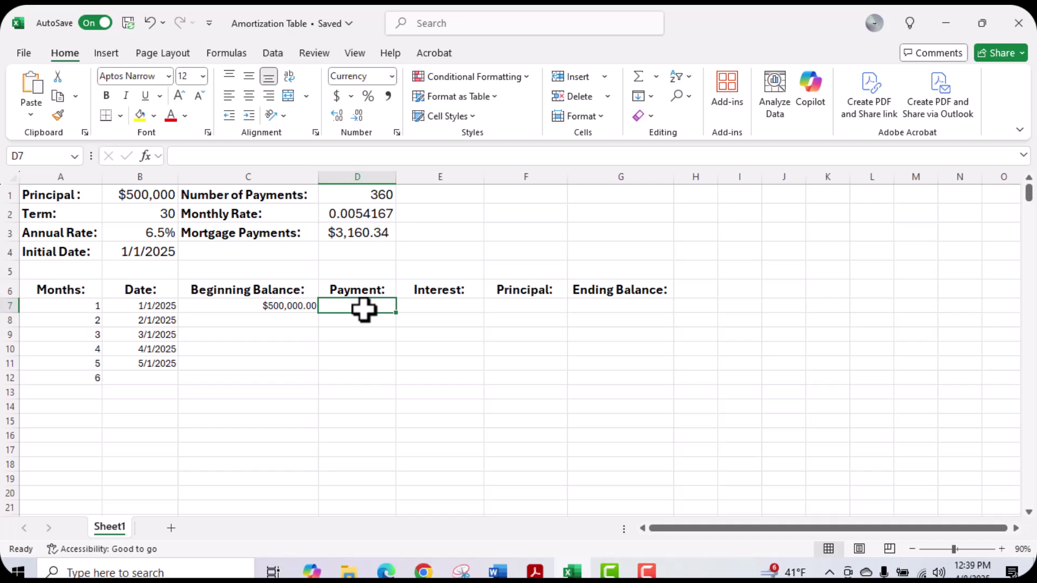
{"action": "type", "text": "="}
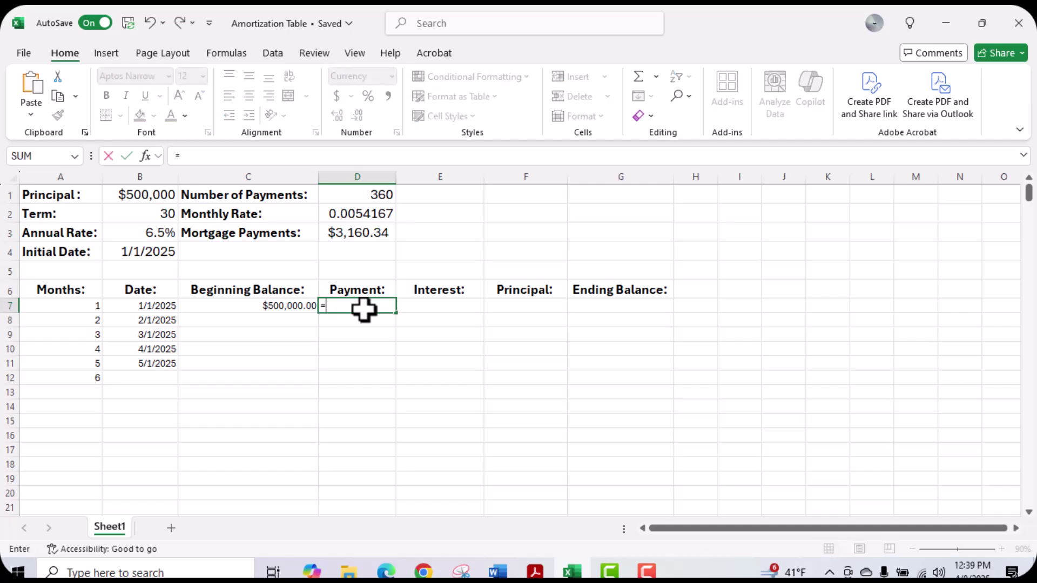
{"action": "left_click", "coordinate": [360, 233]}
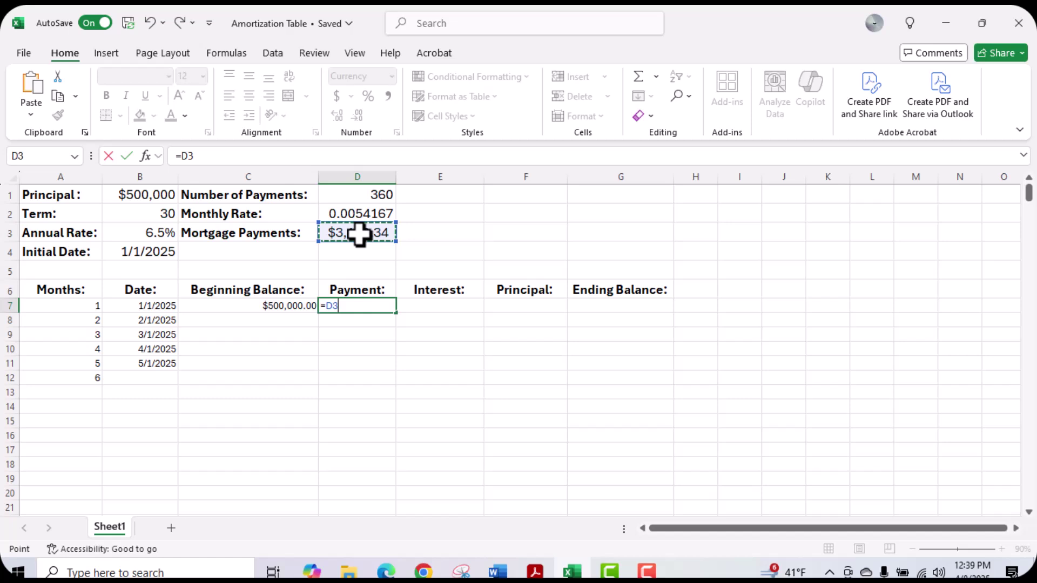
{"action": "left_click", "coordinate": [325, 307]}
{"action": "left_click_drag", "start_coordinate": [326, 307], "coordinate": [332, 303]}
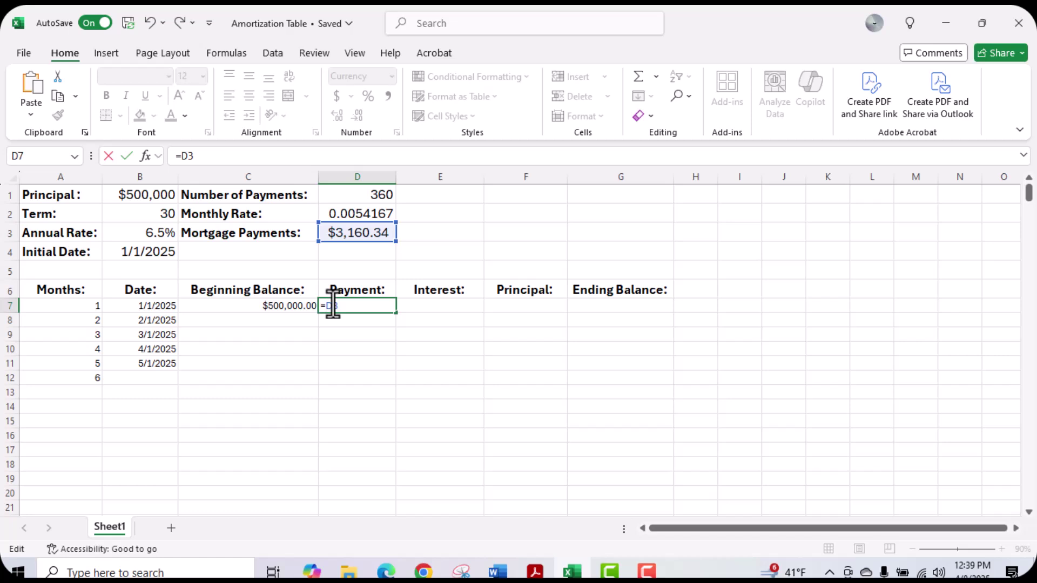
{"action": "type", "text": "$D$"}
{"action": "key", "text": "Return"}
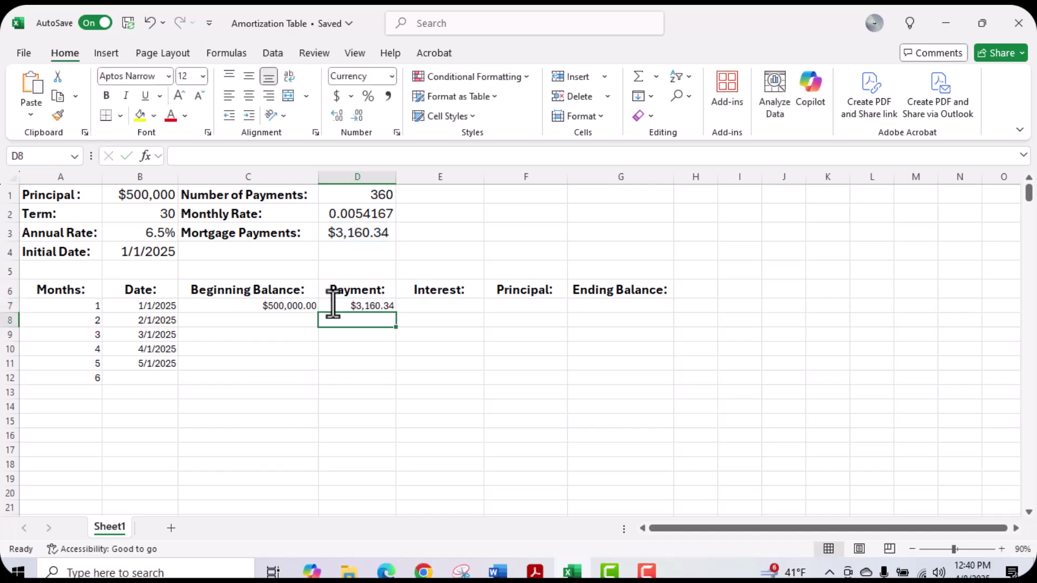
{"action": "left_click", "coordinate": [374, 306]}
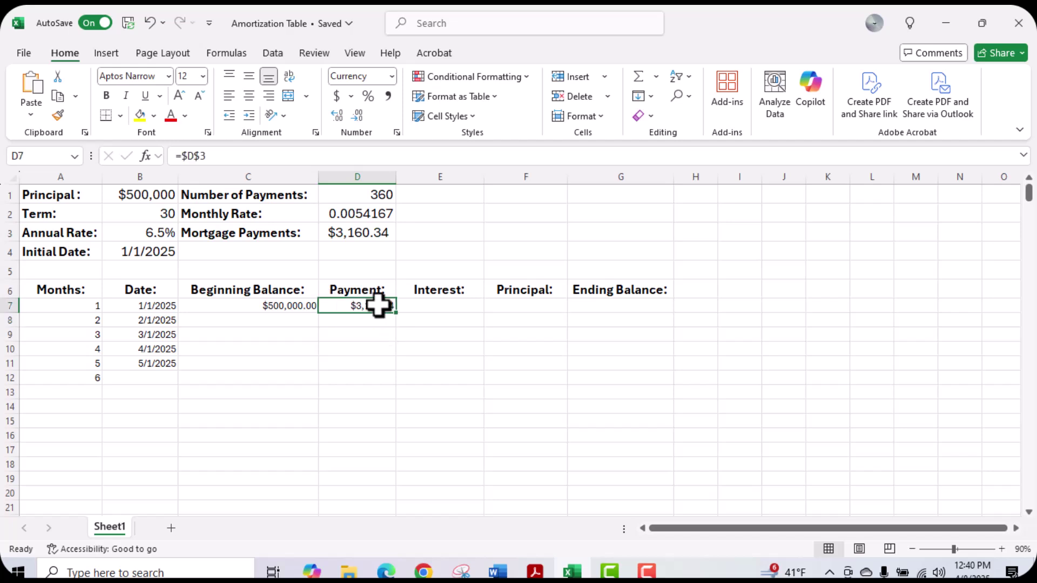
- Calculate the first month's interest in E7 as beginning balance times monthly rate with =C7*D2
{"action": "left_click", "coordinate": [414, 304]}
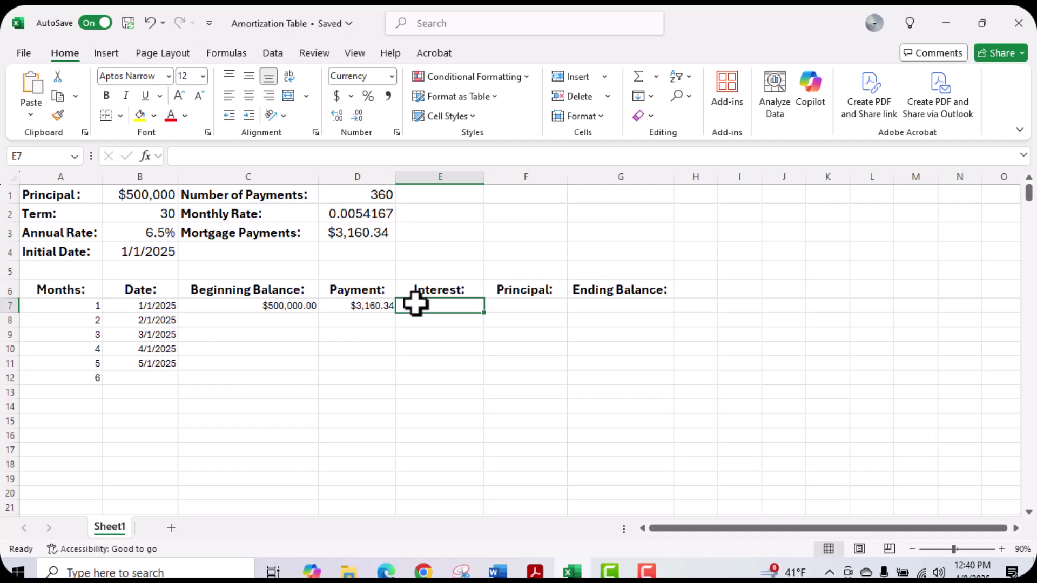
{"action": "type", "text": "="}
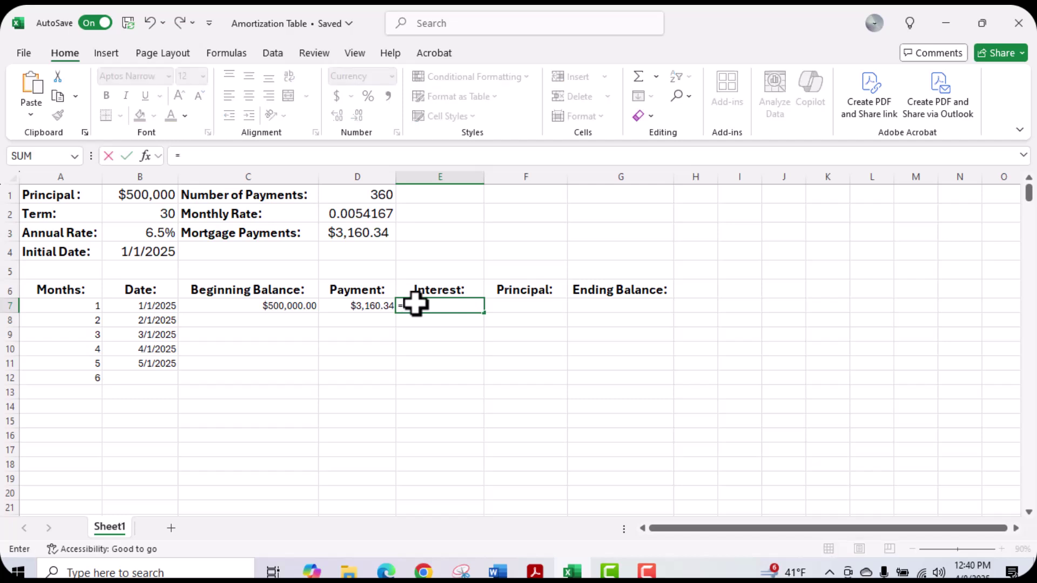
{"action": "left_click", "coordinate": [251, 305]}
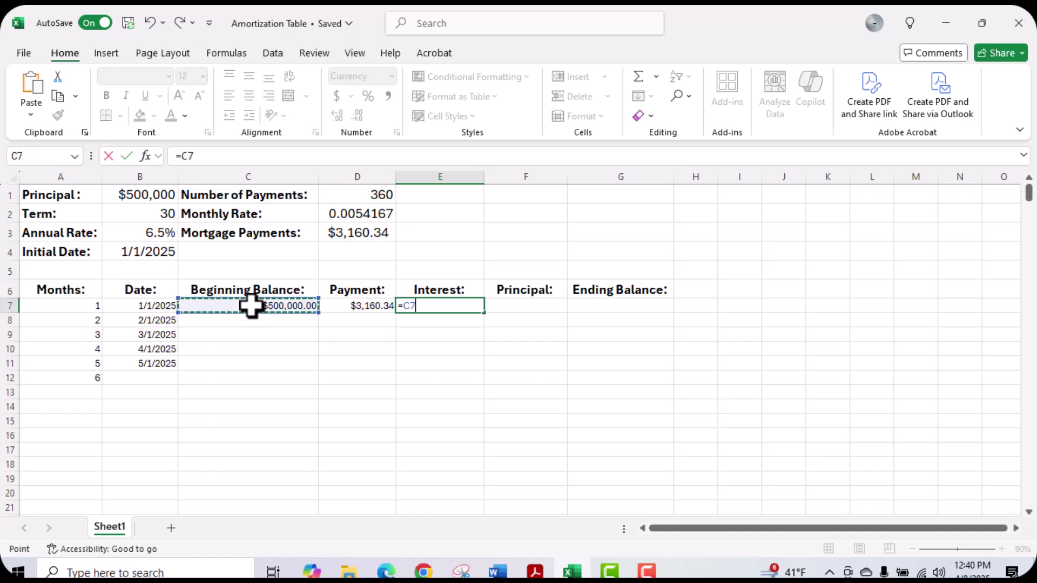
{"action": "type", "text": "*"}
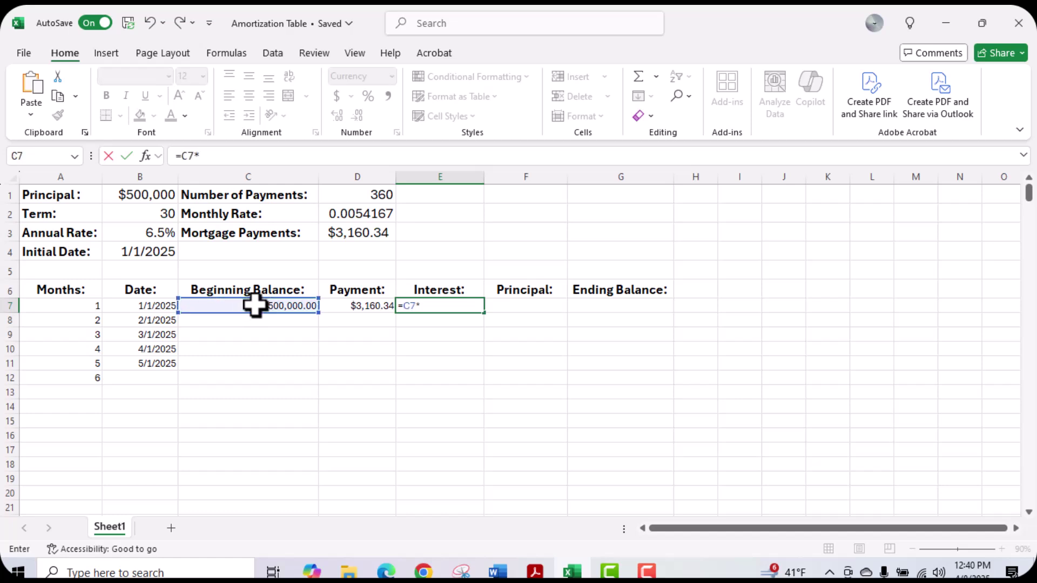
{"action": "left_click", "coordinate": [342, 213]}
{"action": "key", "text": "Return"}
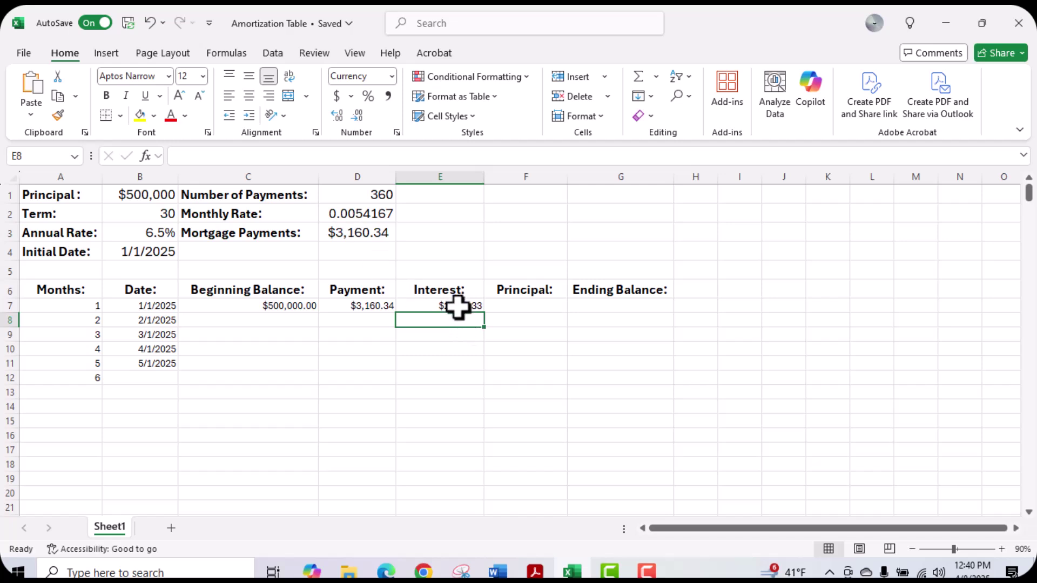
- Calculate the first month's principal portion in F7 as payment minus interest with =D7-E7
{"action": "left_click", "coordinate": [504, 307]}
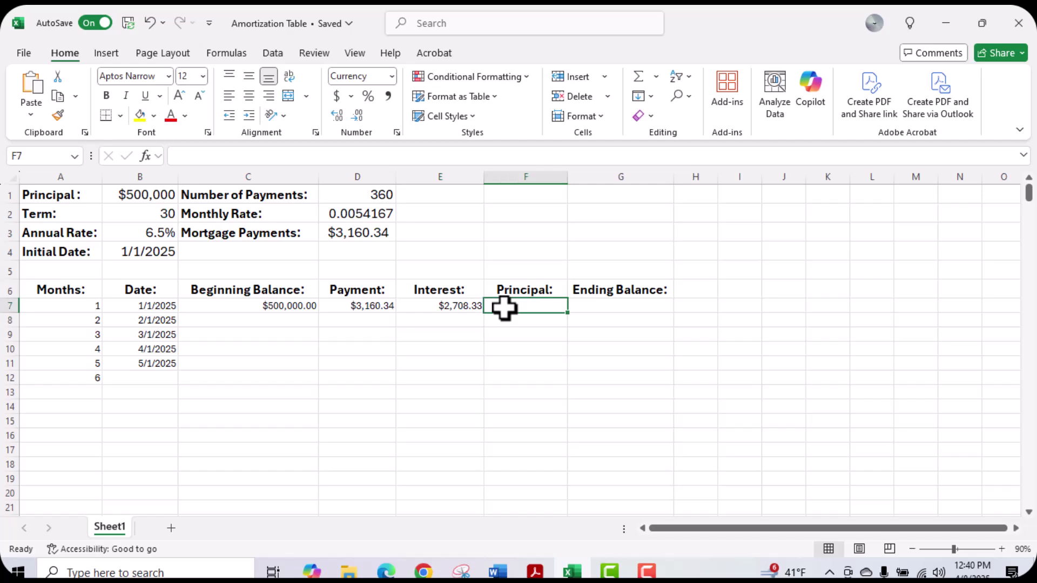
{"action": "type", "text": "="}
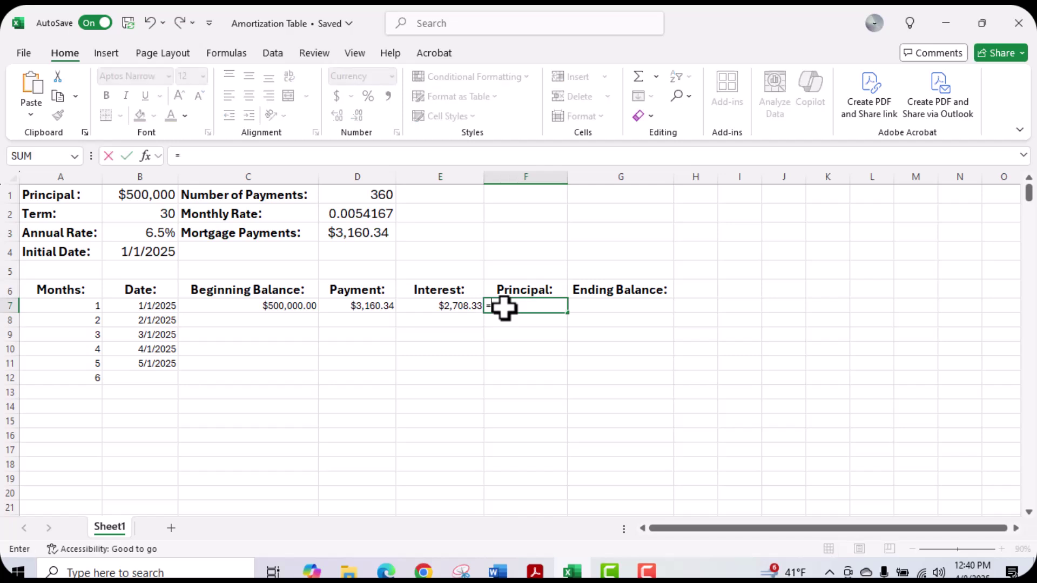
{"action": "left_click", "coordinate": [356, 308]}
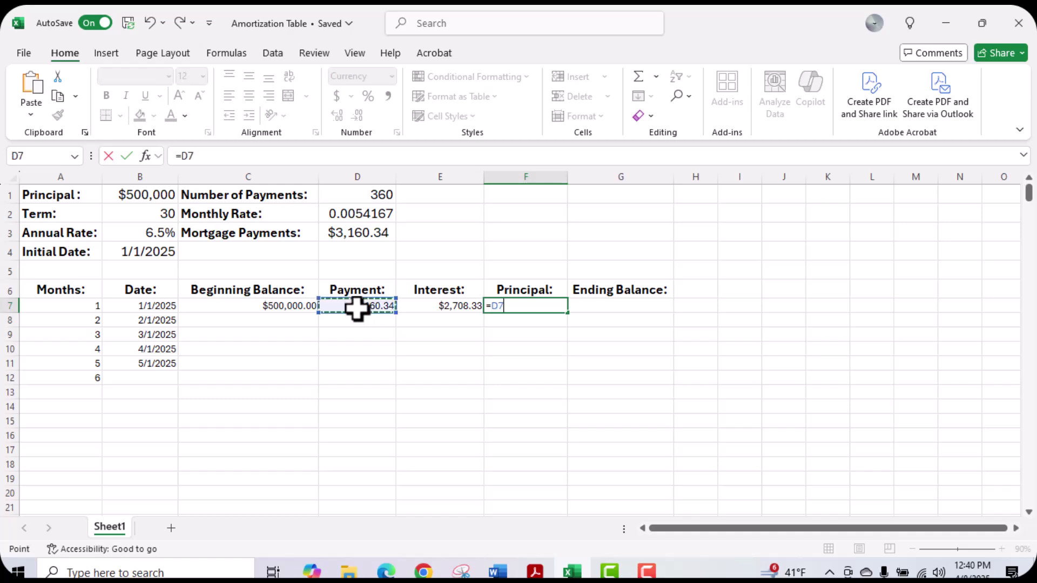
{"action": "type", "text": "-"}
{"action": "left_click", "coordinate": [424, 306]}
{"action": "key", "text": "Return"}
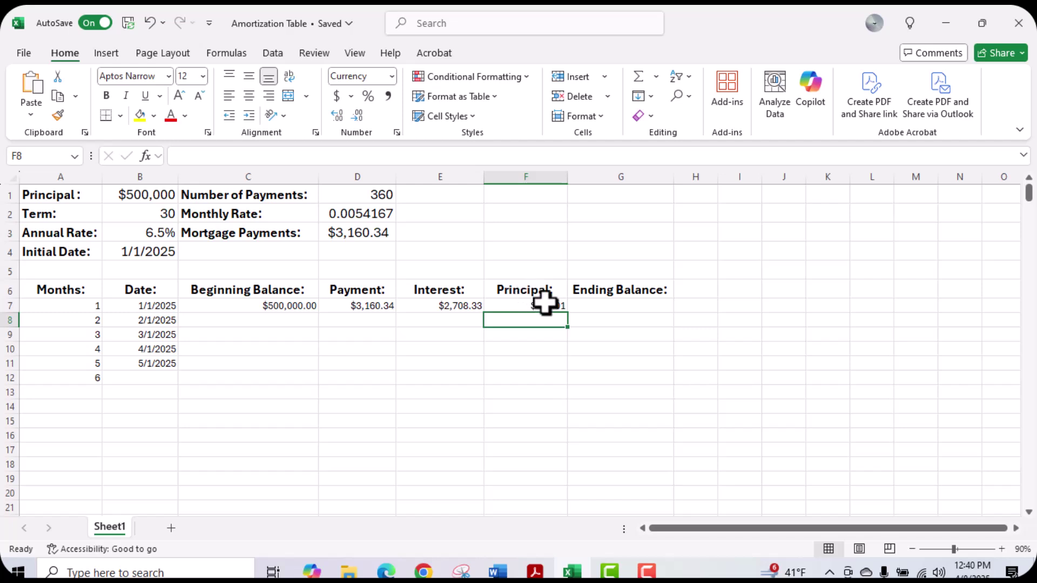
- Calculate the first month's ending balance in G7 as beginning balance minus principal with =C7-F7
{"action": "left_click", "coordinate": [586, 309]}
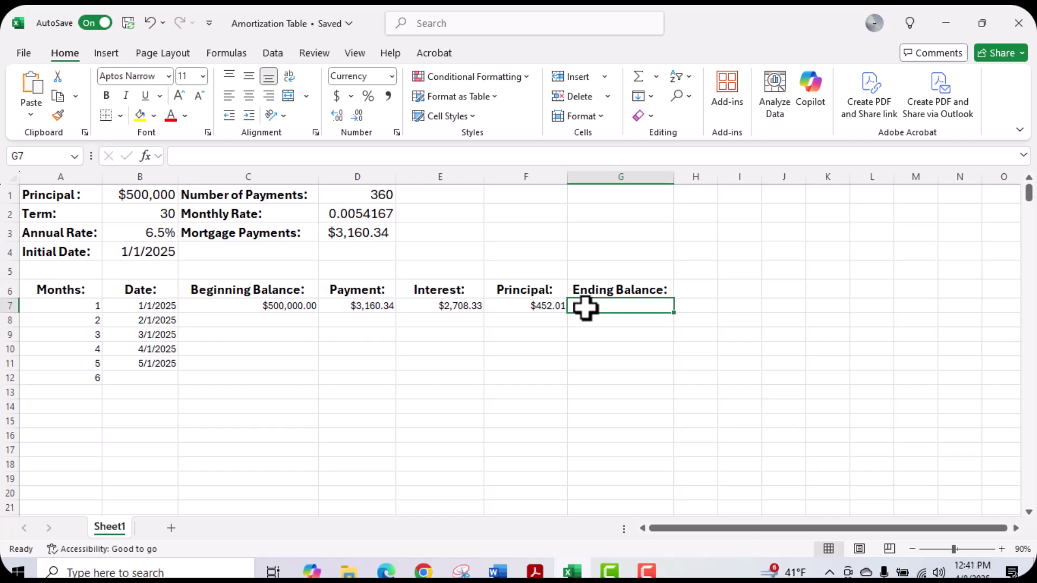
{"action": "type", "text": "="}
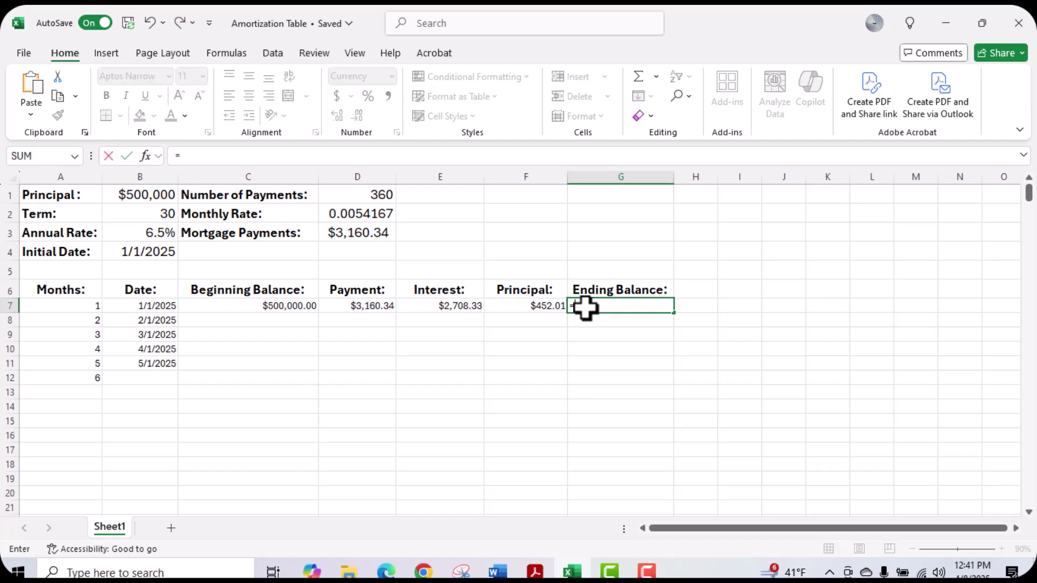
{"action": "left_click", "coordinate": [271, 308]}
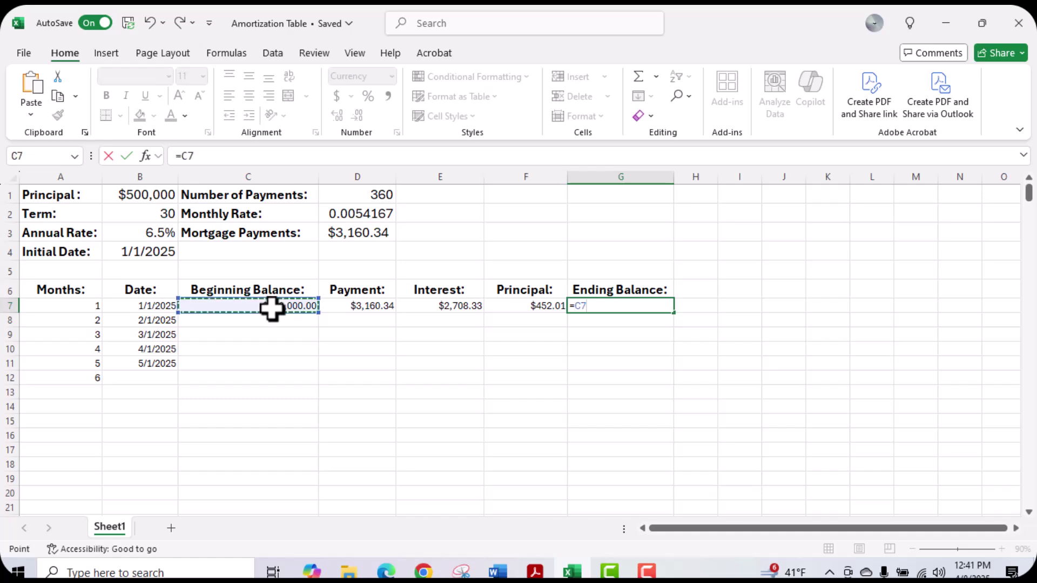
{"action": "type", "text": "-"}
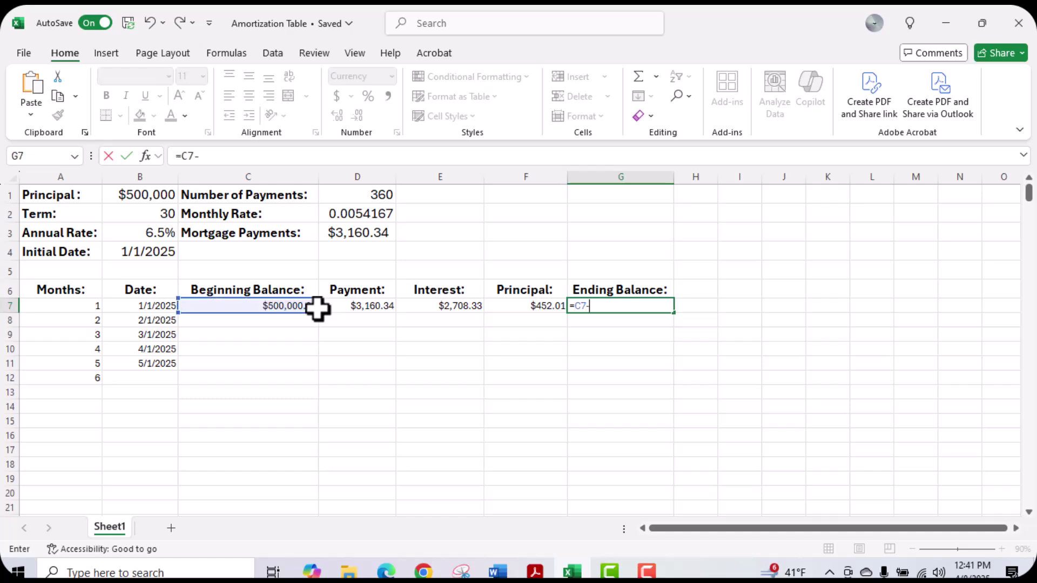
{"action": "left_click", "coordinate": [542, 313]}
{"action": "key", "text": "Return"}
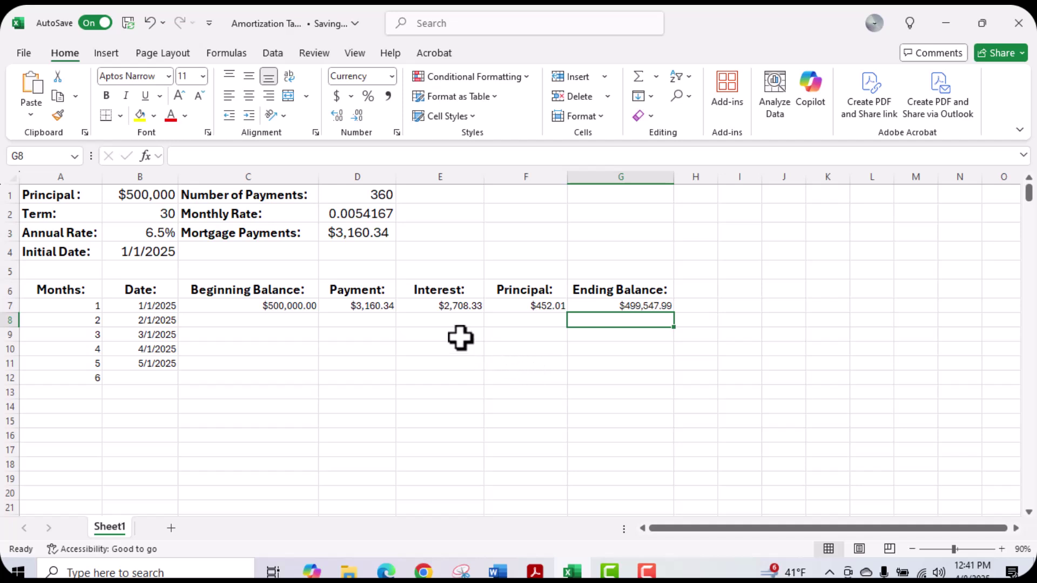
- Make the monthly rate reference absolute in the E7 interest formula so it reads =C7*$D$2
{"action": "double_click", "coordinate": [435, 306]}
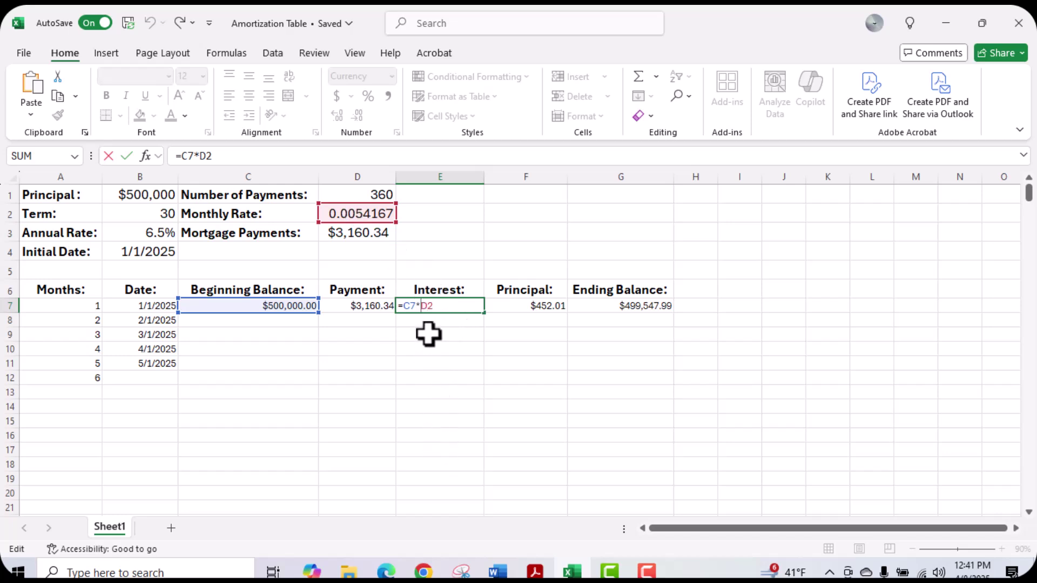
{"action": "type", "text": "$D$"}
{"action": "key", "text": "Return"}
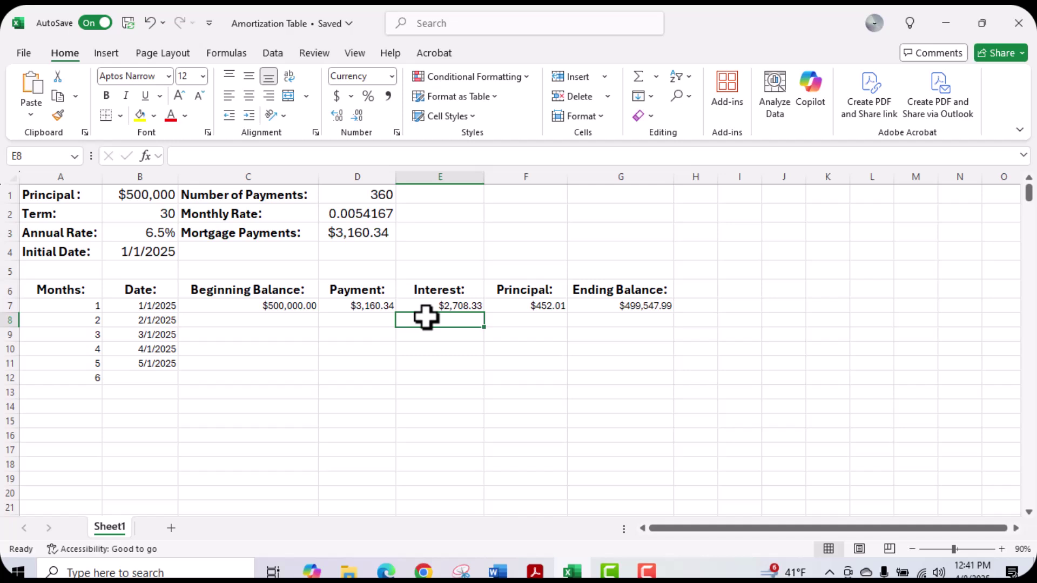
- Set the second month's beginning balance in C8 to the previous ending balance with =G7
{"action": "left_click", "coordinate": [277, 318]}
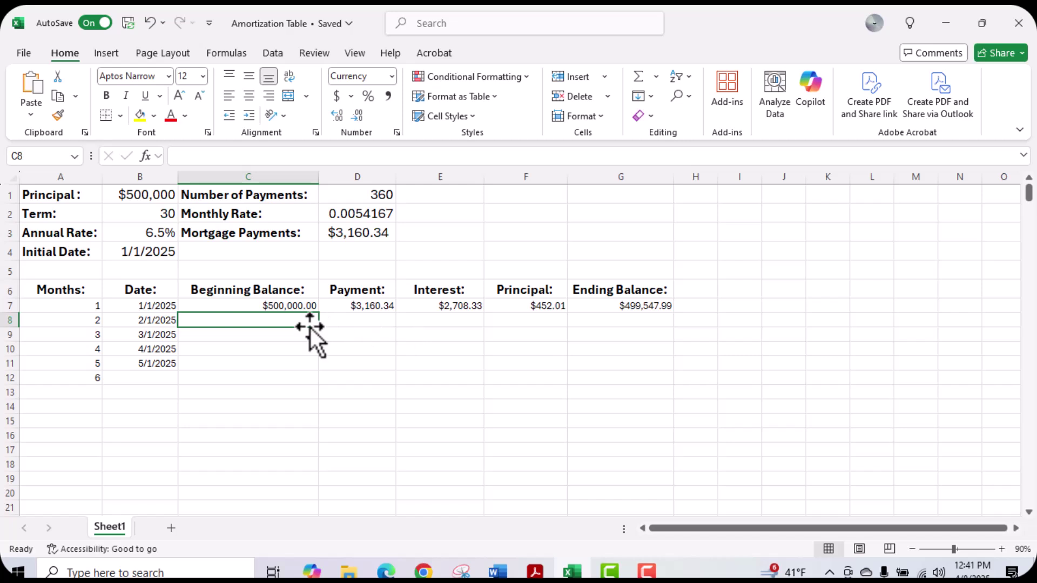
{"action": "type", "text": "="}
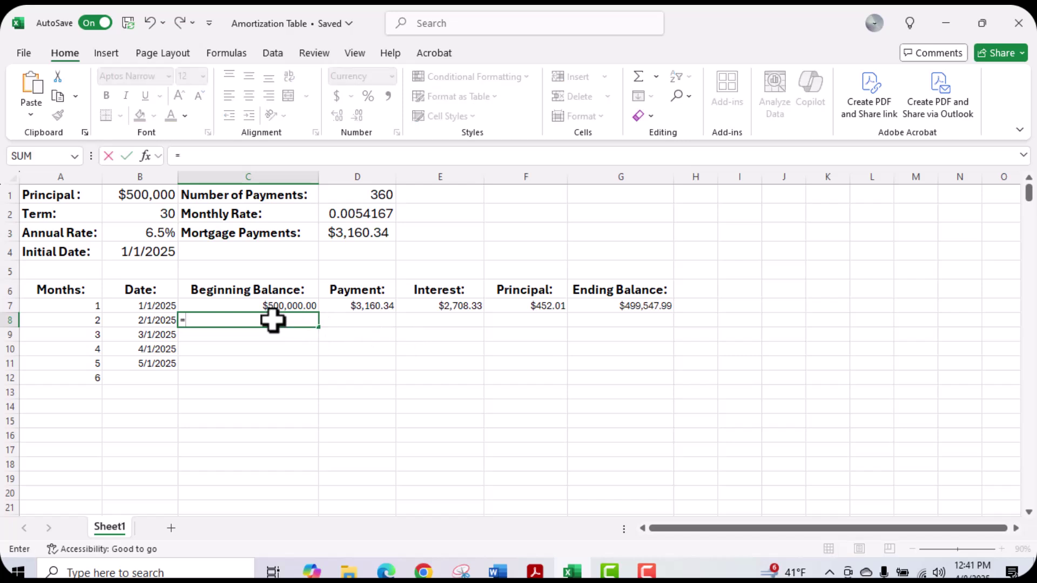
{"action": "left_click", "coordinate": [606, 309]}
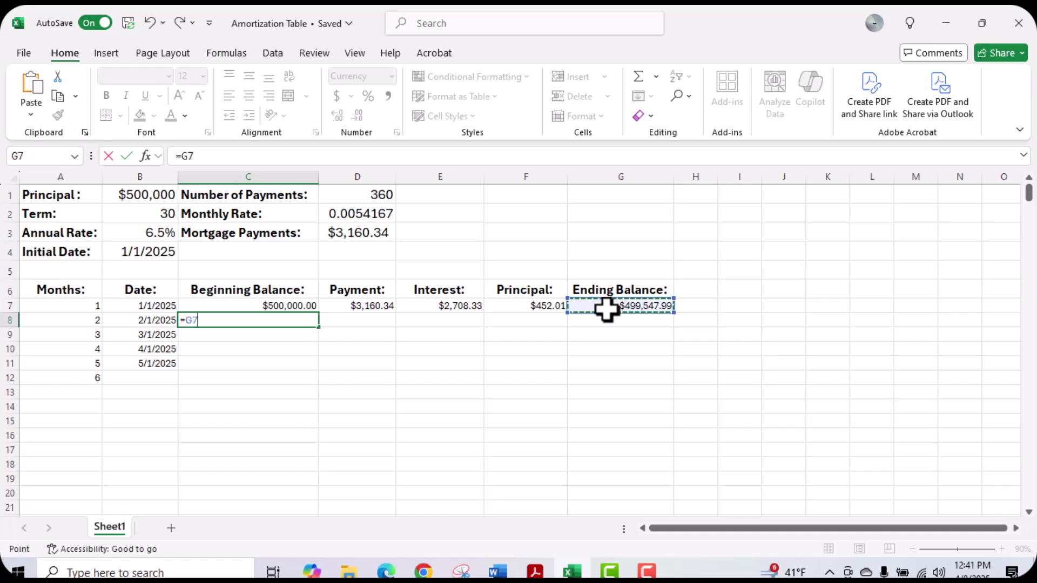
{"action": "key", "text": "Return"}
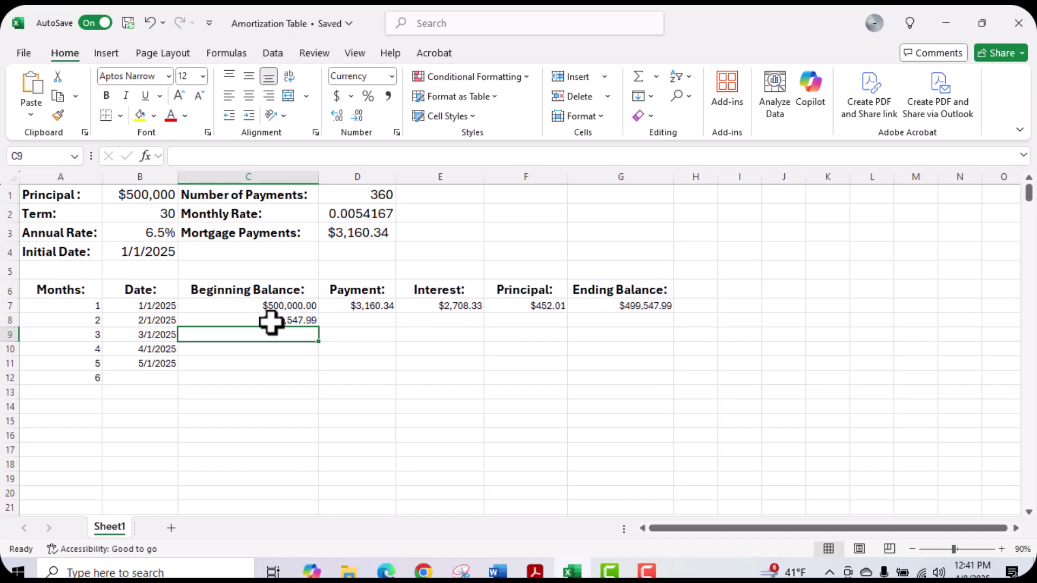
- Check the payment formula in D7 and copy it down to D8 for the second month
{"action": "left_click", "coordinate": [349, 320]}
{"action": "left_click", "coordinate": [365, 304]}
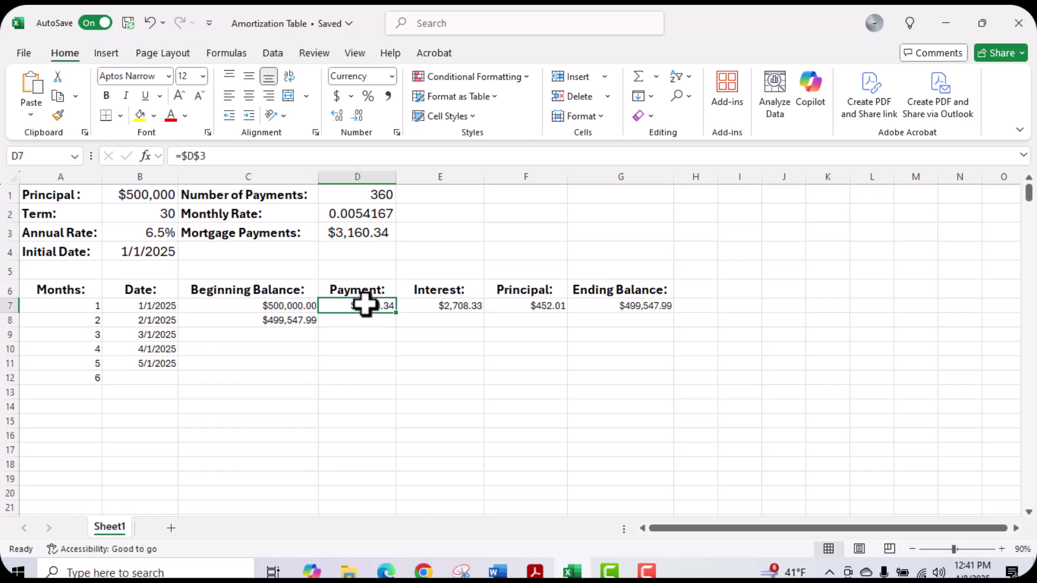
{"action": "double_click", "coordinate": [365, 304]}
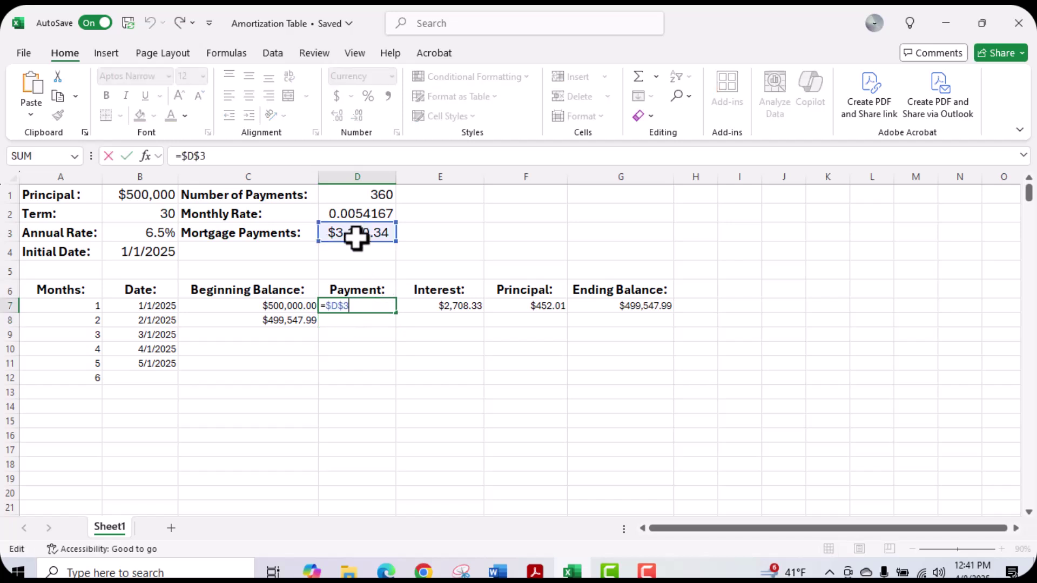
{"action": "key", "text": "Escape"}
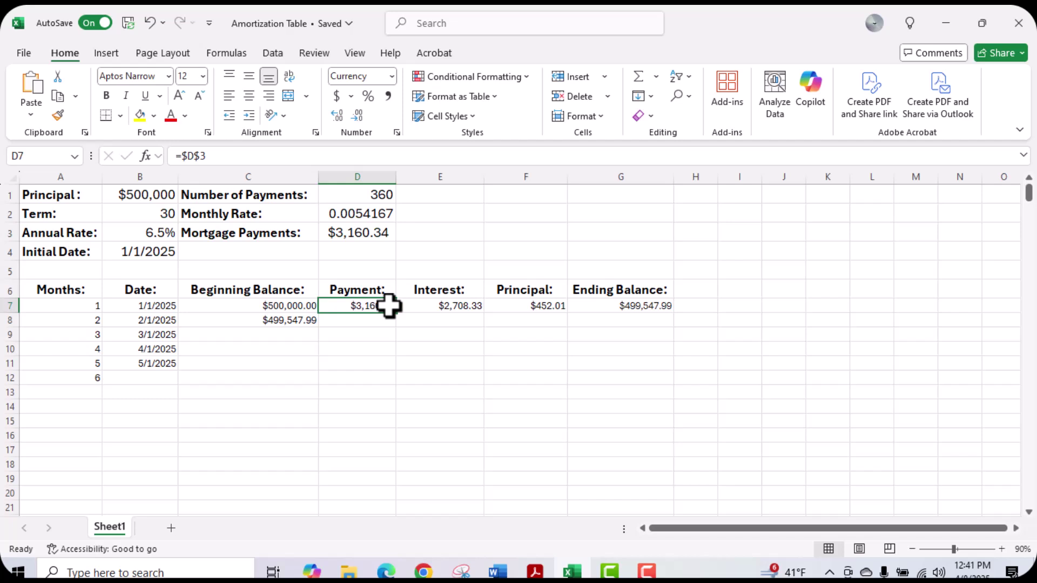
{"action": "left_click_drag", "start_coordinate": [398, 315], "coordinate": [397, 325]}
{"action": "left_click", "coordinate": [366, 334]}
{"action": "left_click", "coordinate": [362, 320]}
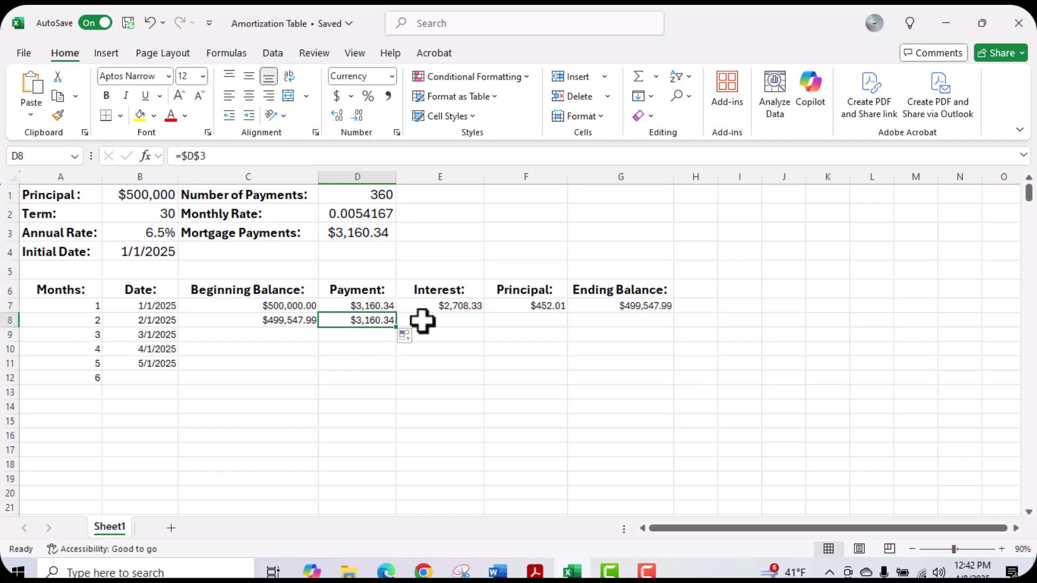
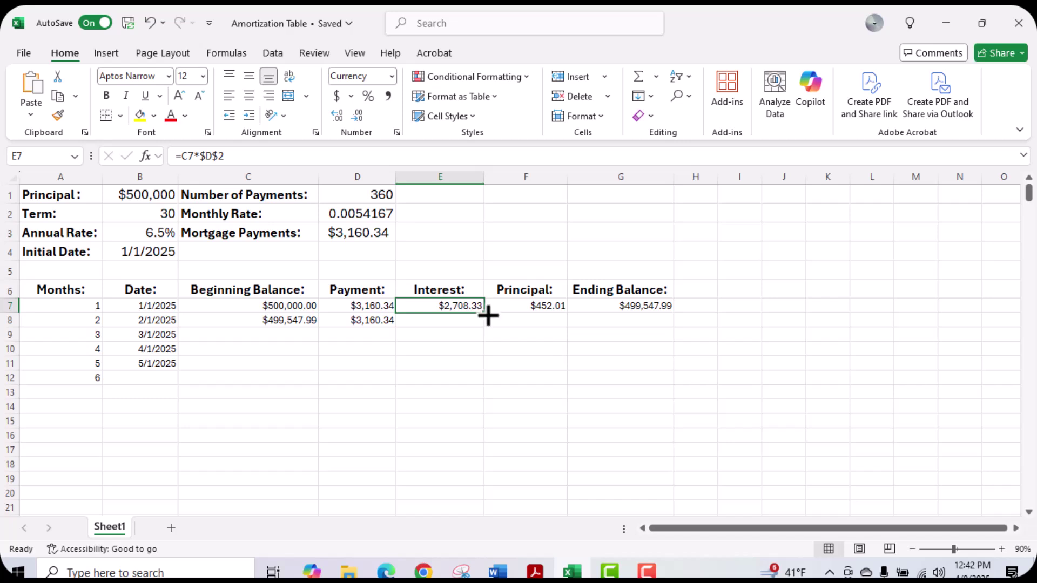
- Calculate the second month's interest in E8 as beginning balance times monthly rate with =C8*D2
{"action": "left_click_drag", "start_coordinate": [483, 312], "coordinate": [462, 331]}
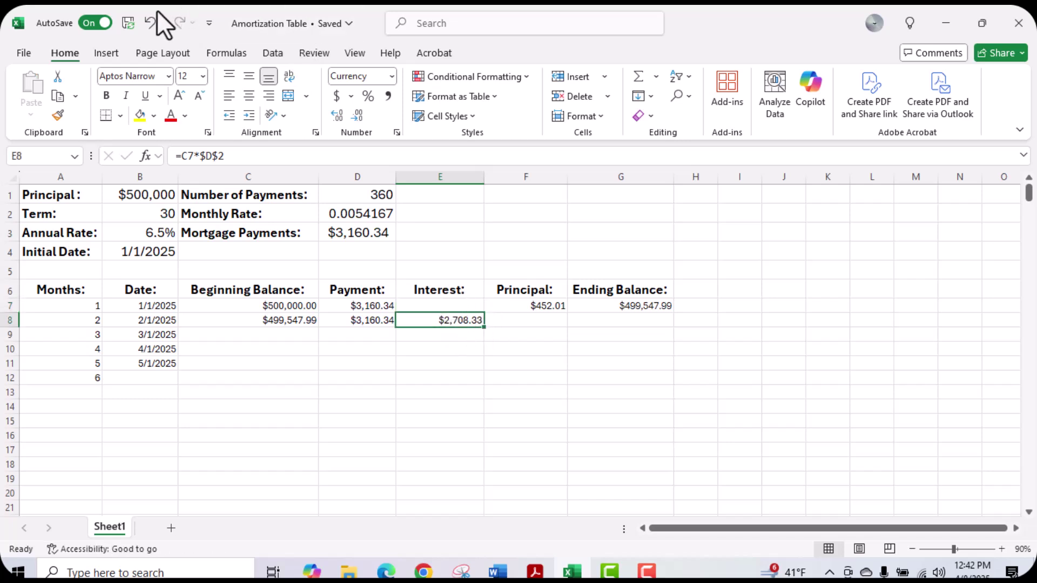
{"action": "left_click", "coordinate": [146, 24]}
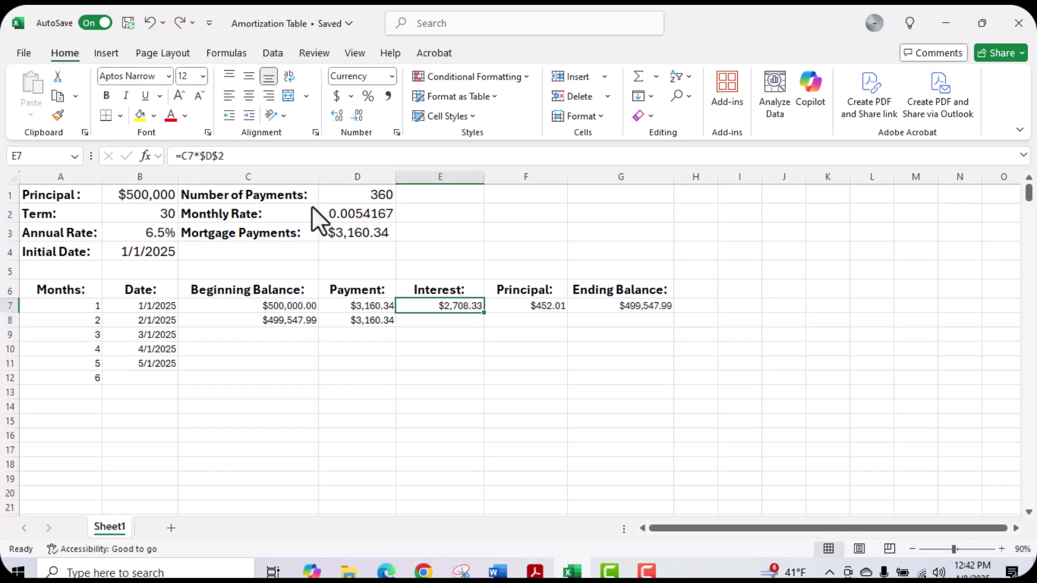
{"action": "left_click", "coordinate": [423, 320]}
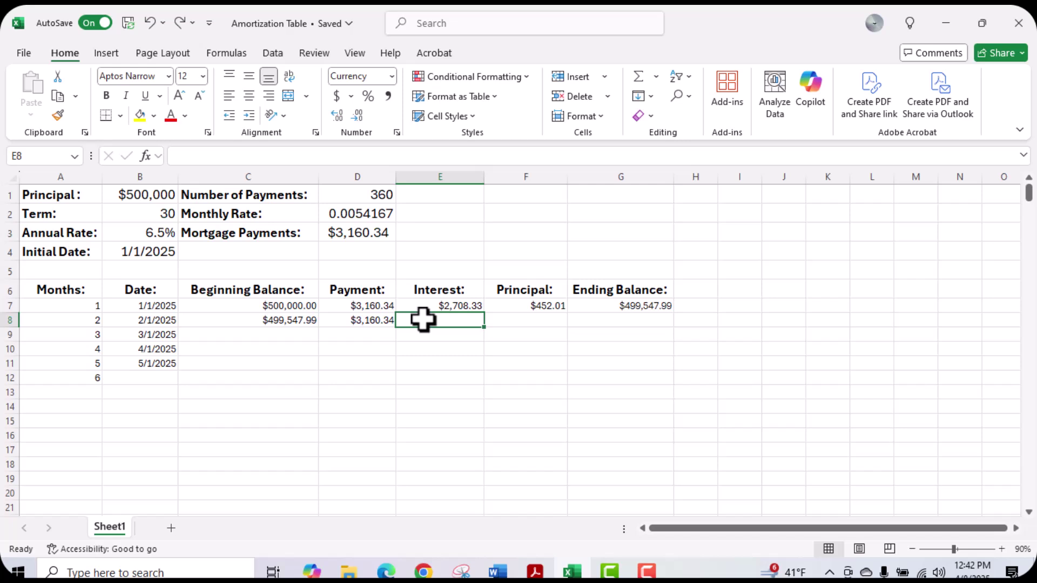
{"action": "type", "text": "="}
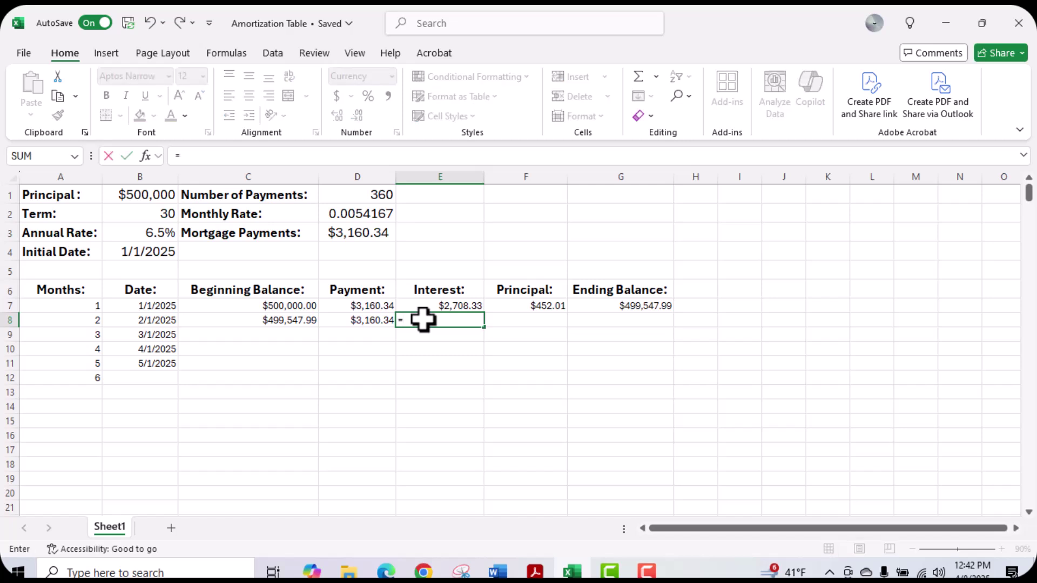
{"action": "left_click", "coordinate": [274, 322]}
{"action": "type", "text": "*"}
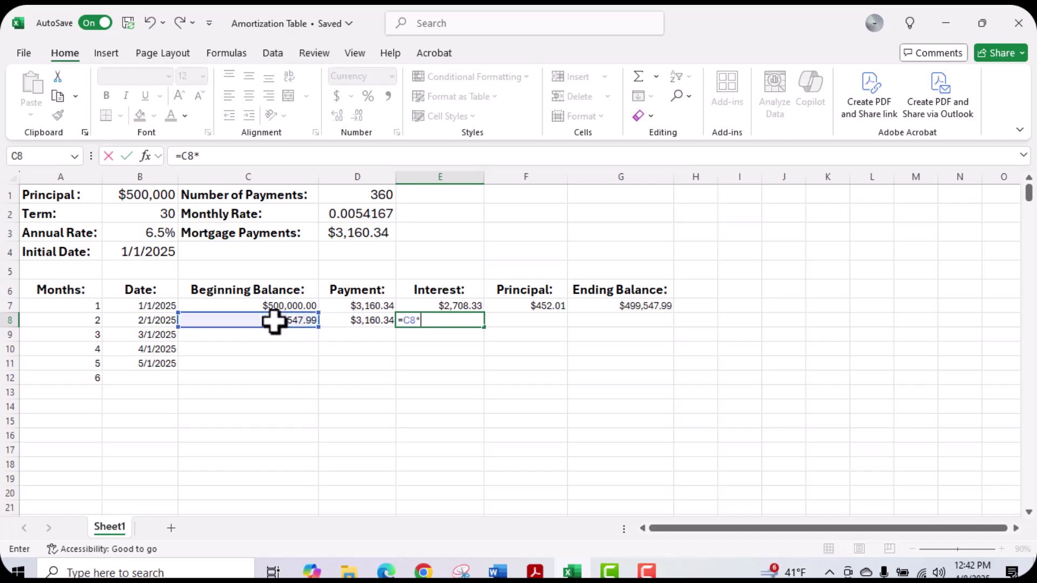
{"action": "left_click", "coordinate": [341, 213]}
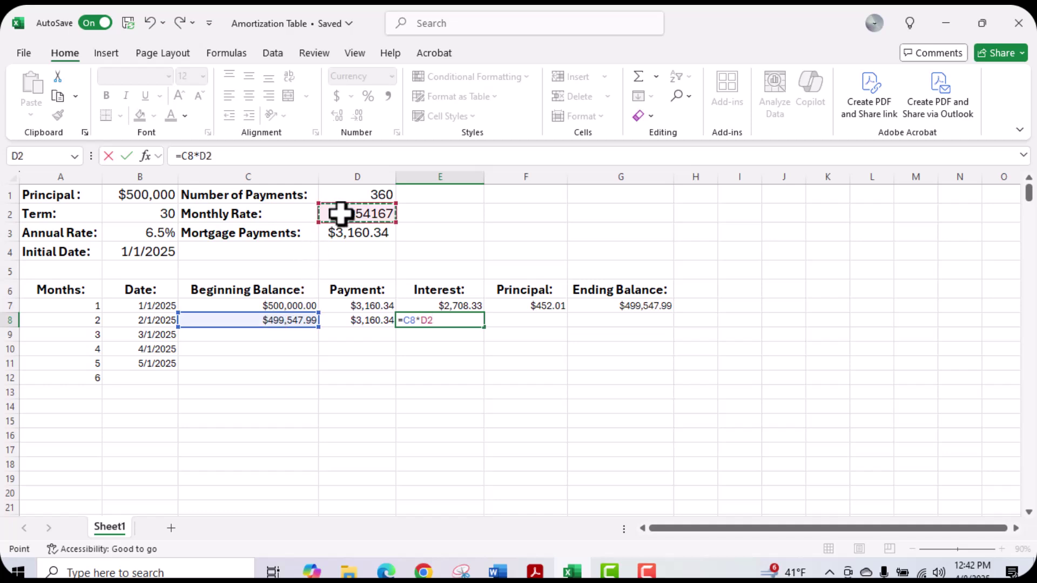
{"action": "key", "text": "Return"}
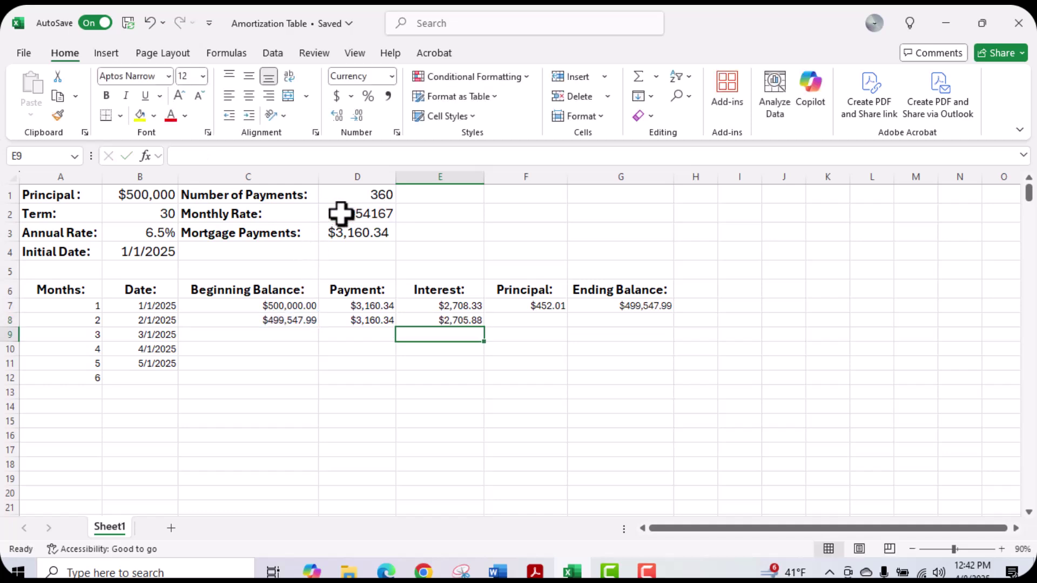
- Anchor the monthly rate reference in the E8 interest formula so it reads =C8*$D2
{"action": "left_click", "coordinate": [454, 321]}
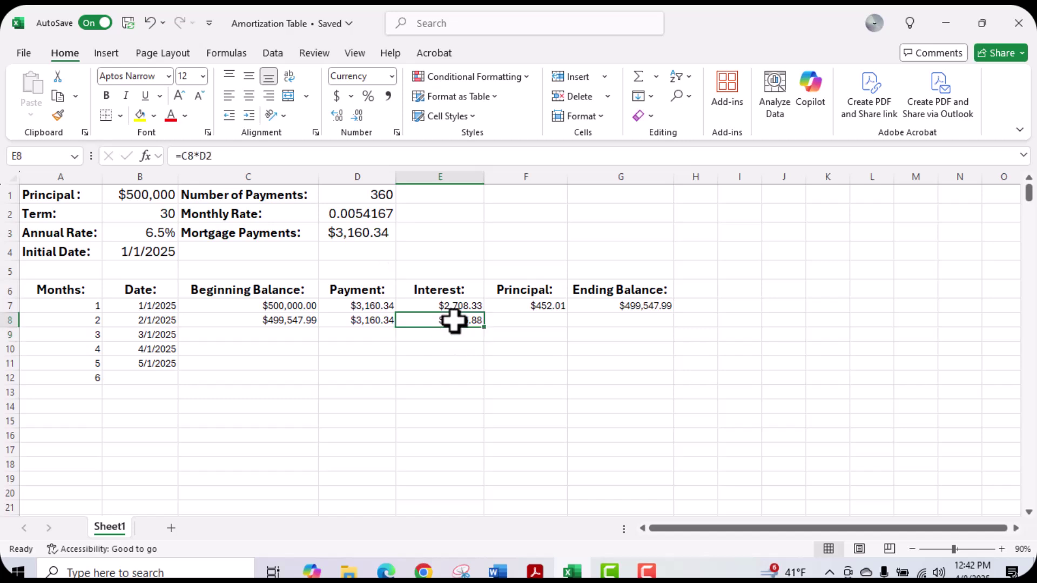
{"action": "double_click", "coordinate": [454, 322]}
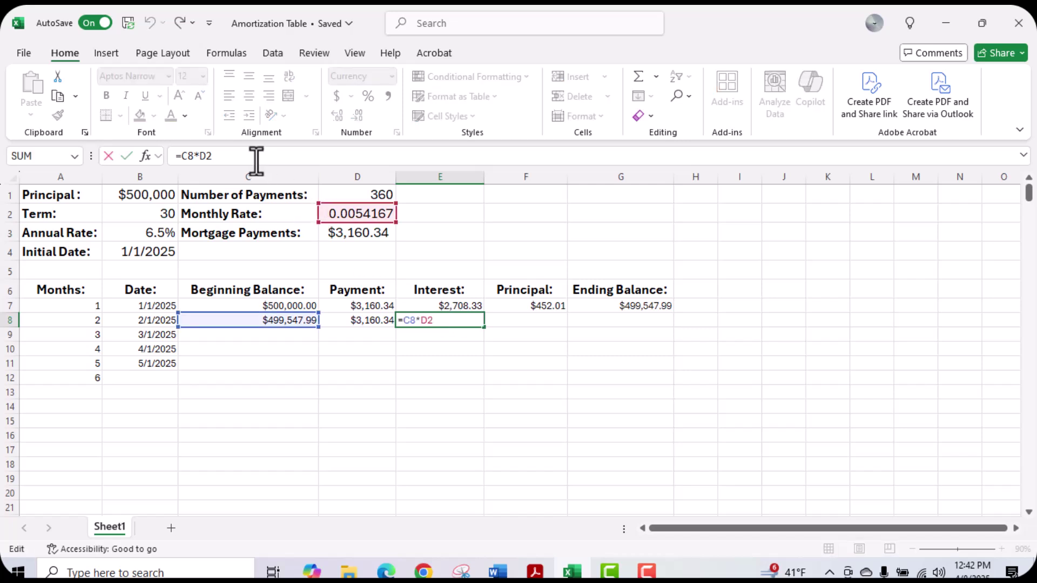
{"action": "left_click", "coordinate": [204, 157]}
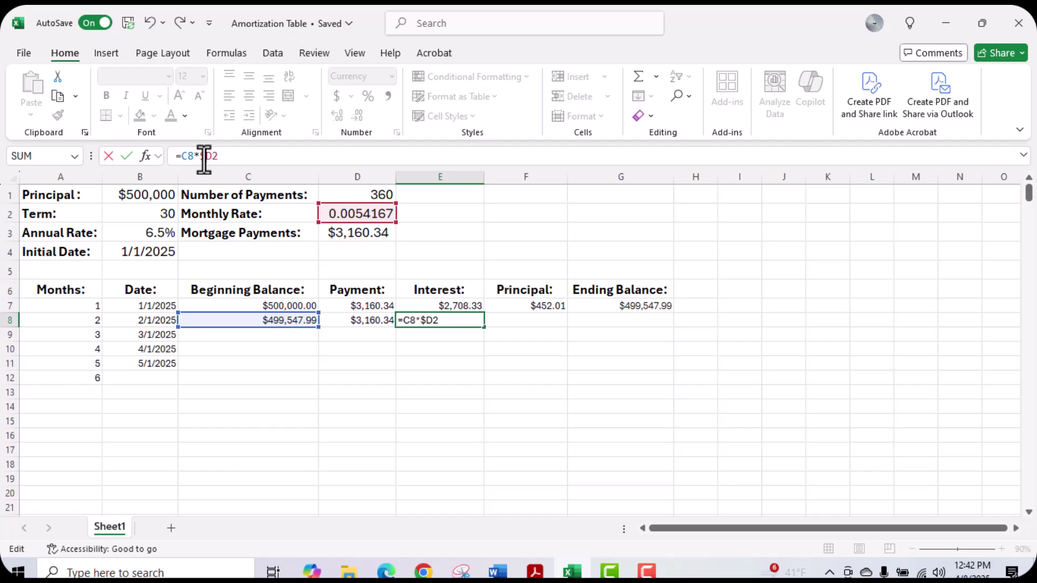
{"action": "key", "text": "Return"}
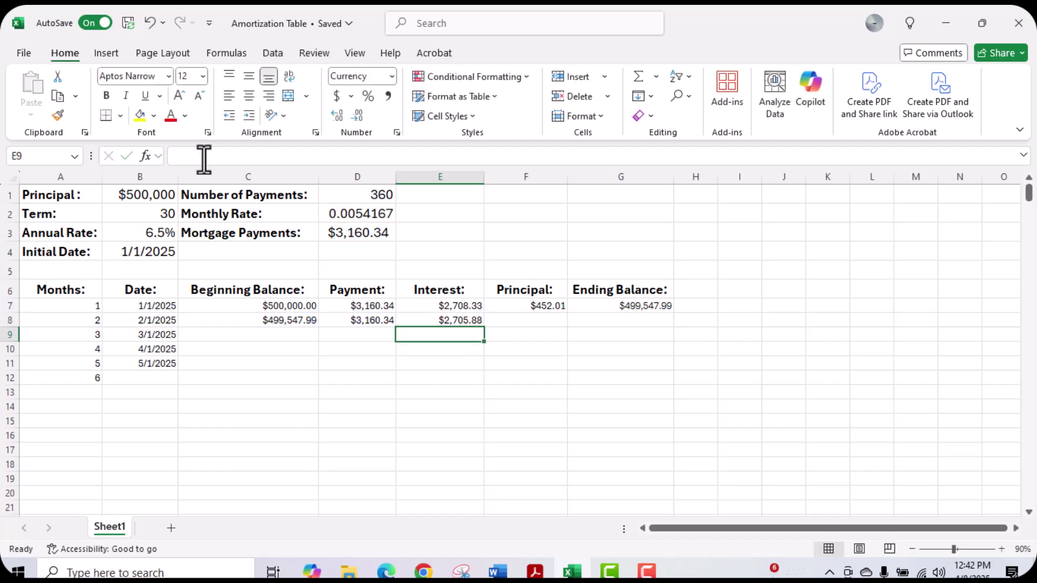
- Calculate the second month's principal in F8 as payment minus interest with =D8-E8
{"action": "left_click", "coordinate": [524, 321]}
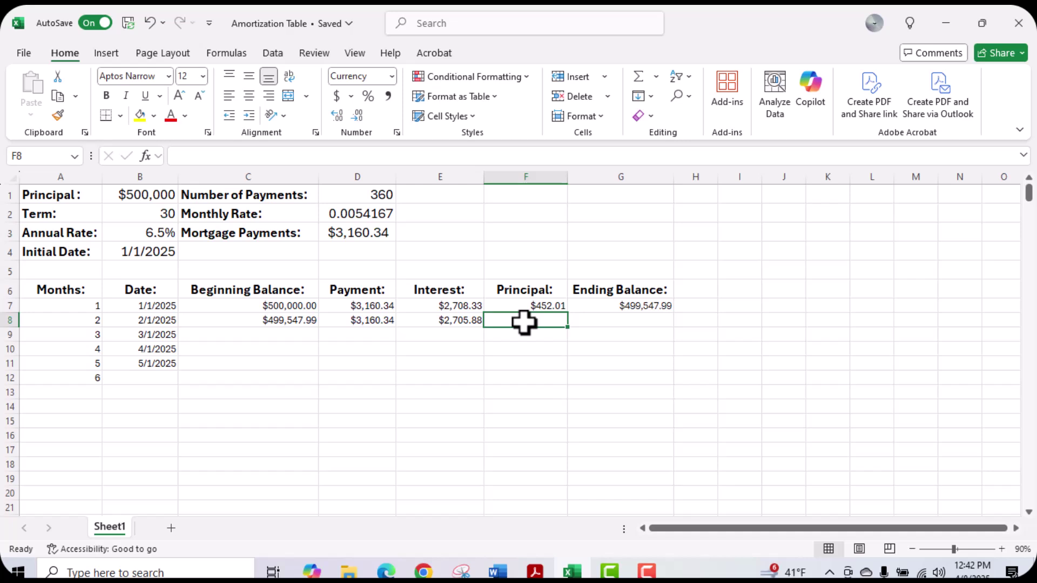
{"action": "type", "text": "="}
{"action": "left_click", "coordinate": [376, 321]}
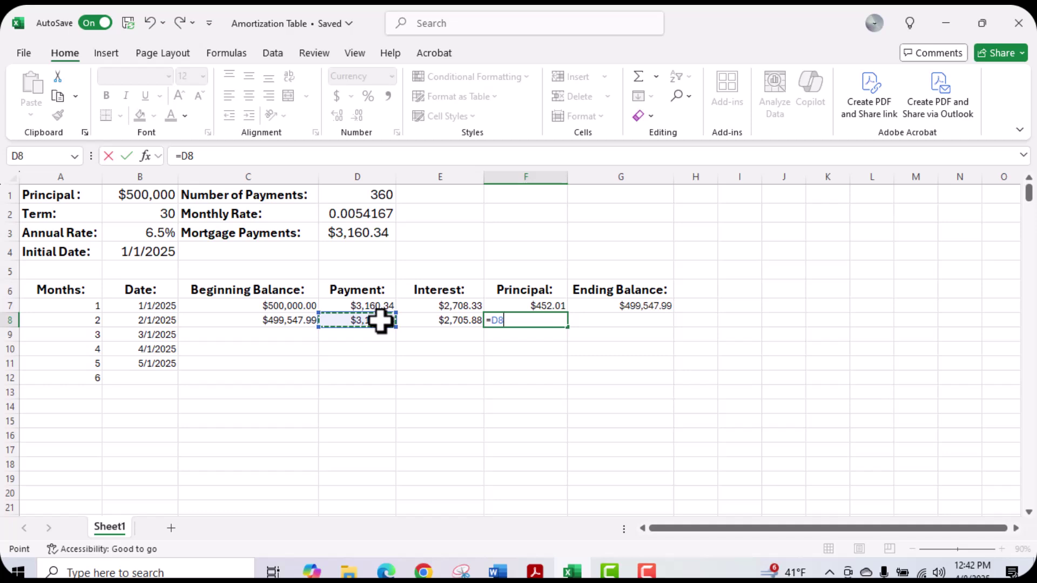
{"action": "type", "text": "-"}
{"action": "left_click", "coordinate": [463, 321]}
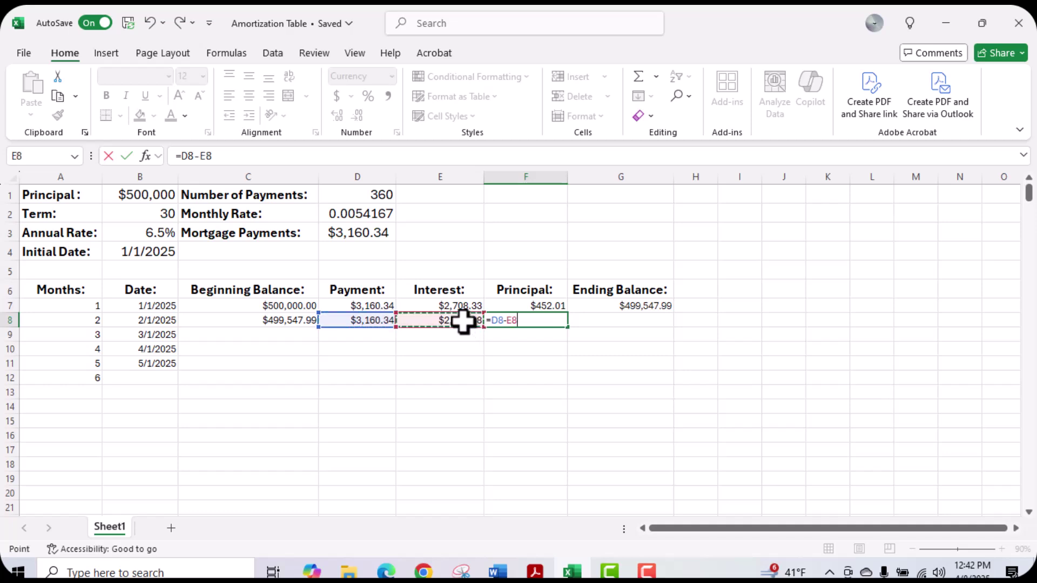
{"action": "key", "text": "Return"}
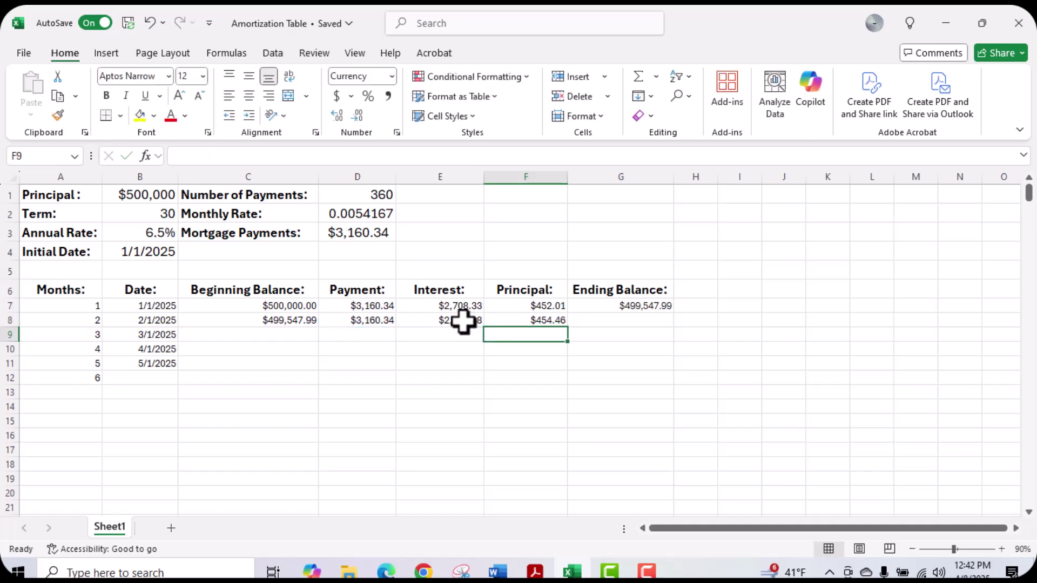
- Calculate the second month's ending balance in G8 as beginning balance minus principal with =C8-F8
{"action": "left_click", "coordinate": [544, 321]}
{"action": "left_click", "coordinate": [583, 322]}
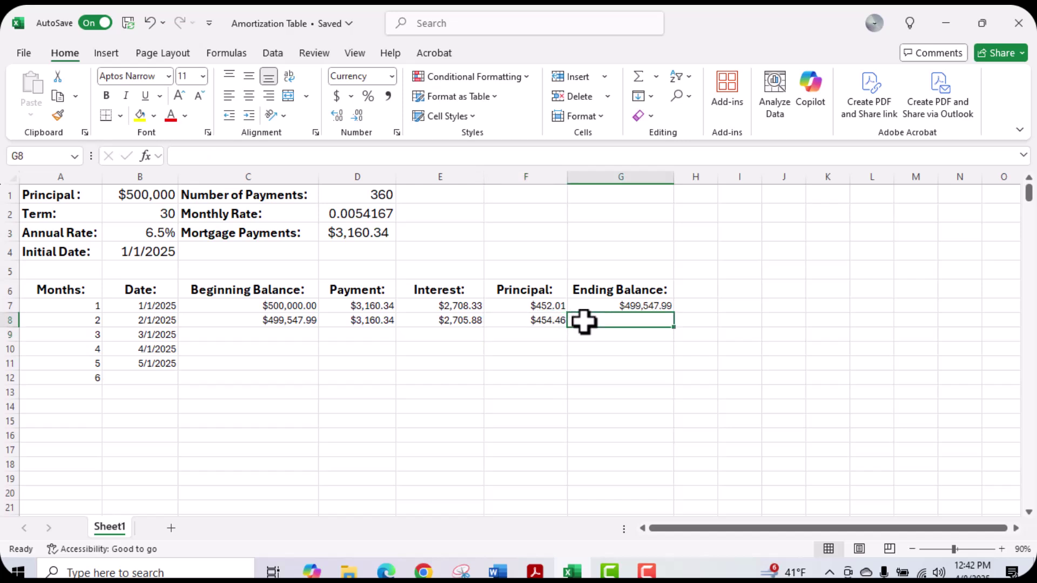
{"action": "type", "text": "="}
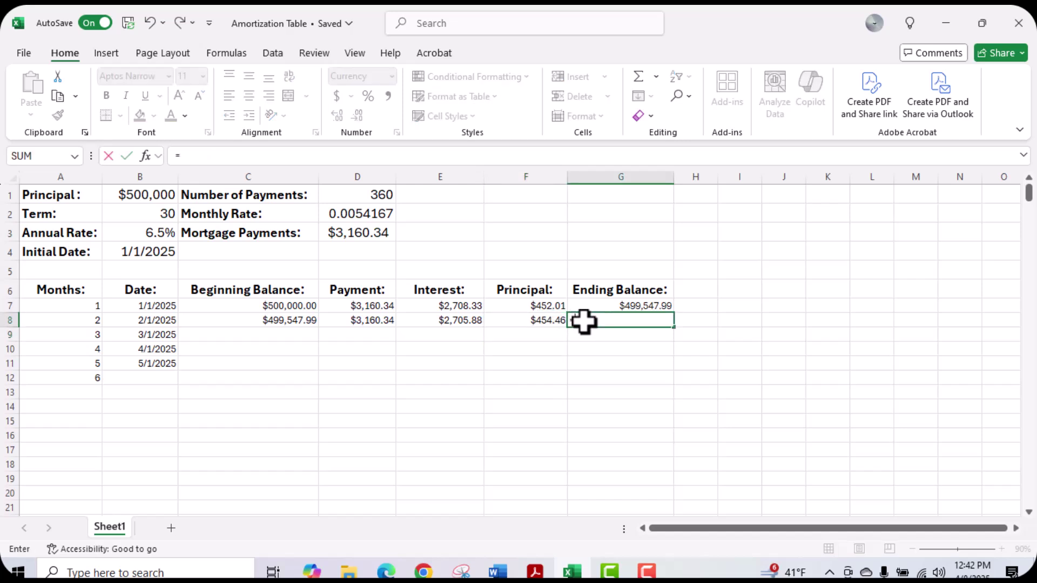
{"action": "left_click", "coordinate": [288, 321]}
{"action": "type", "text": "-"}
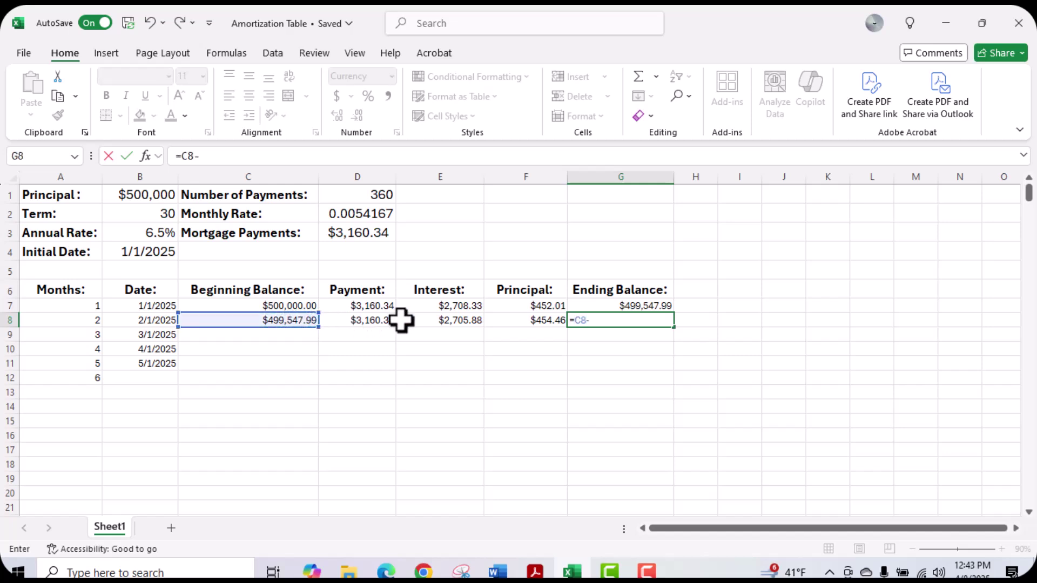
{"action": "left_click", "coordinate": [538, 324]}
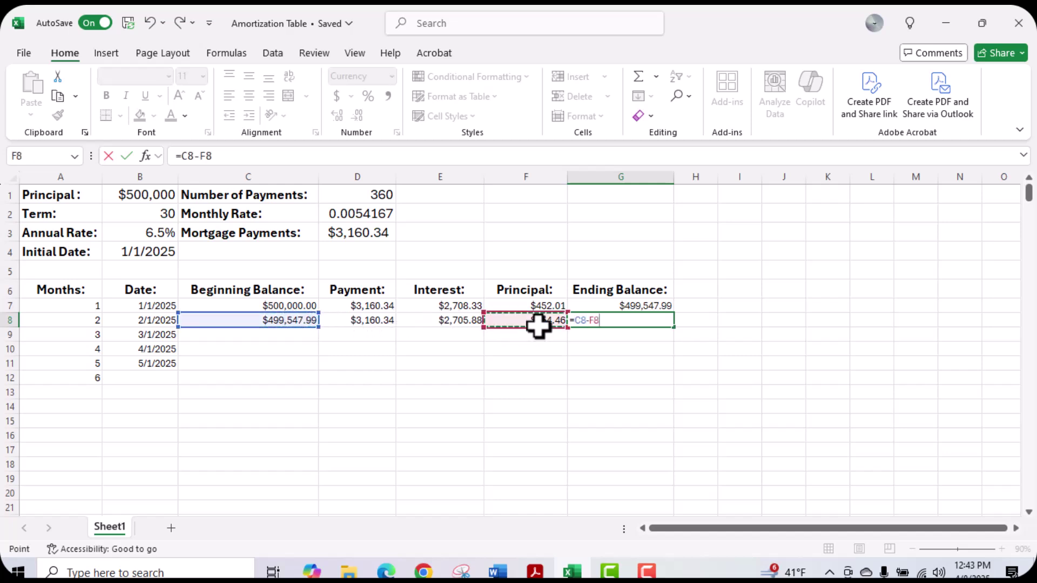
{"action": "key", "text": "Return"}
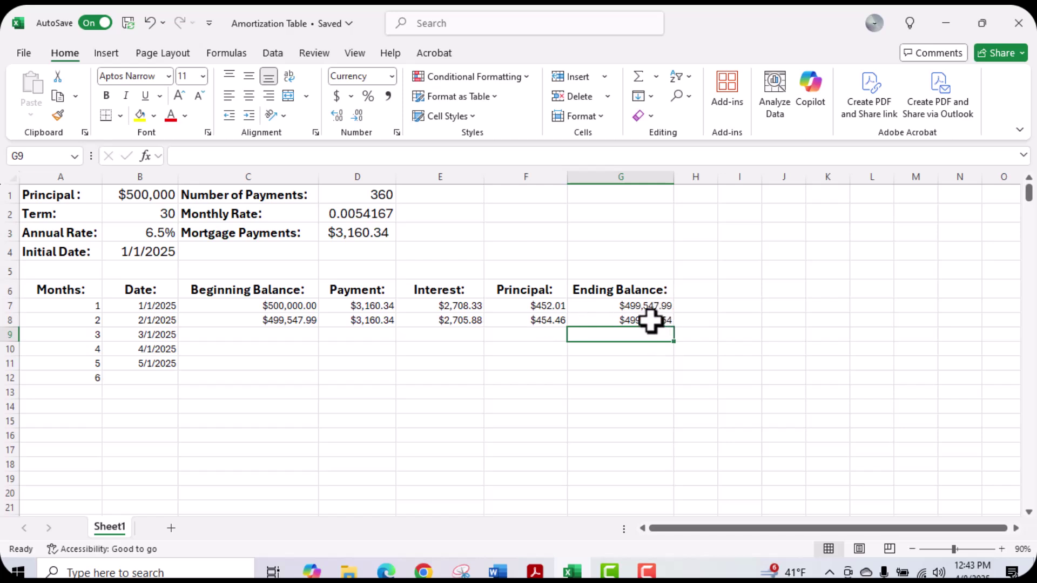
- Set the third month's beginning balance in C9 to the second month's ending balance with =G8
{"action": "left_click", "coordinate": [277, 337]}
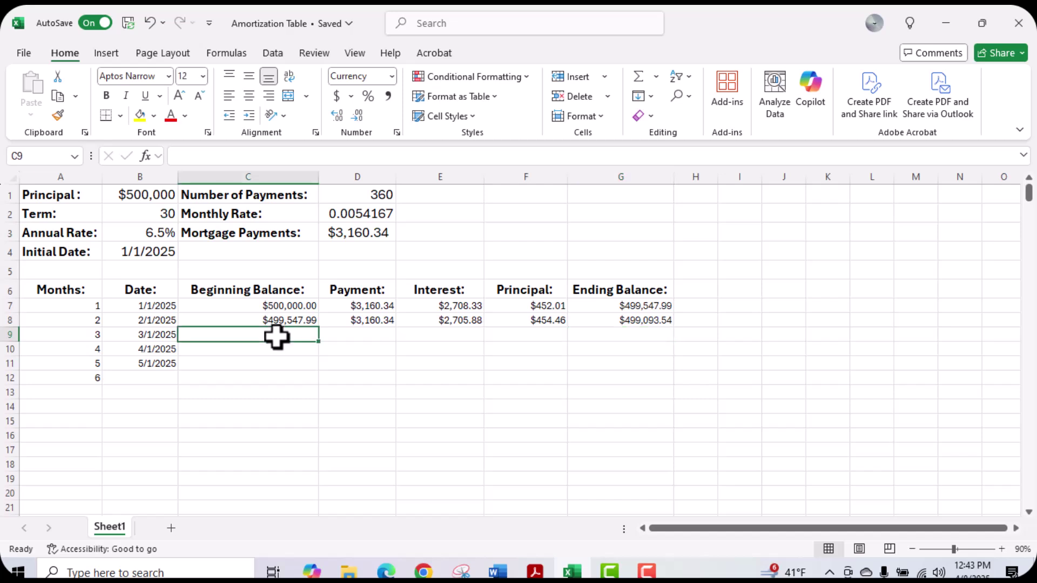
{"action": "type", "text": "="}
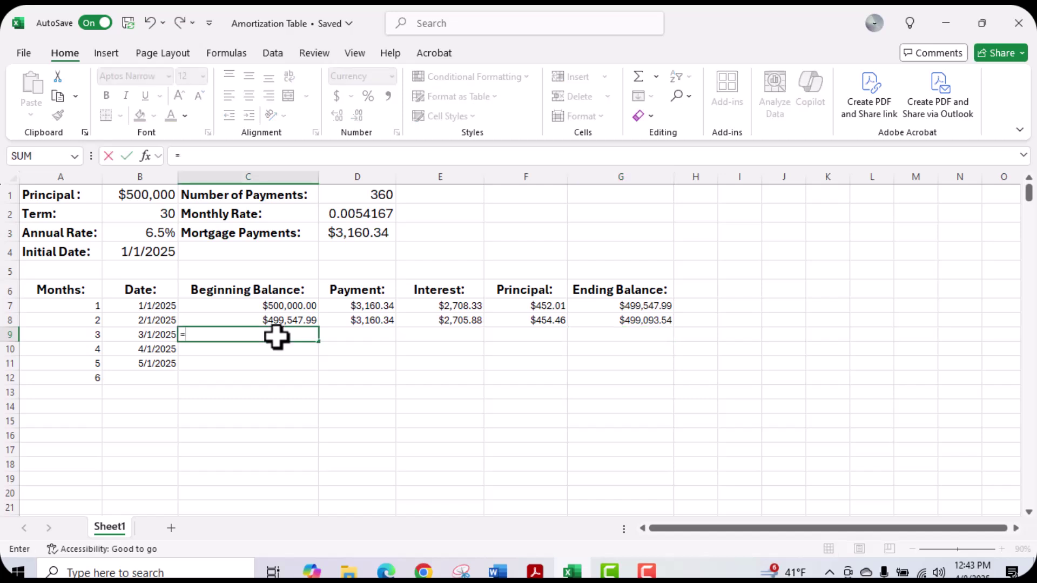
{"action": "left_click", "coordinate": [631, 322]}
{"action": "key", "text": "Return"}
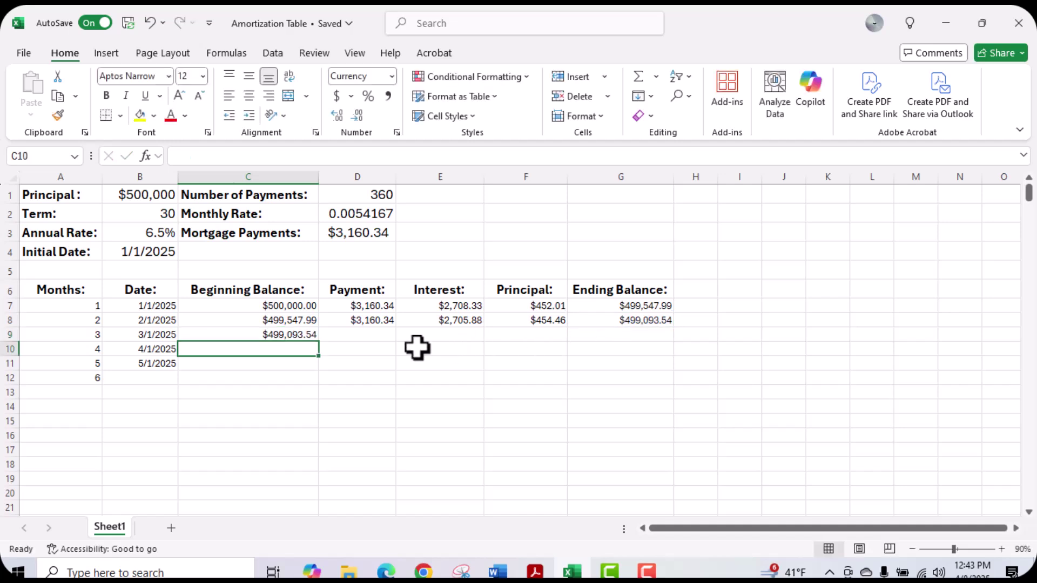
- Copy the payment formula =$D$3 from D8 down to D9 for the third month
{"action": "left_click", "coordinate": [355, 334]}
{"action": "left_click", "coordinate": [364, 320]}
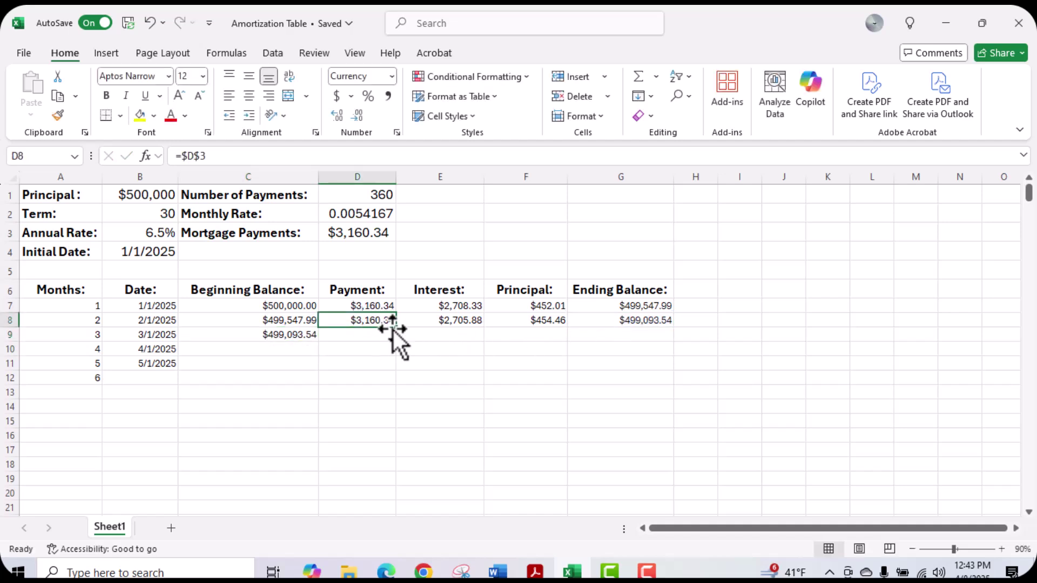
{"action": "left_click_drag", "start_coordinate": [398, 331], "coordinate": [398, 340]}
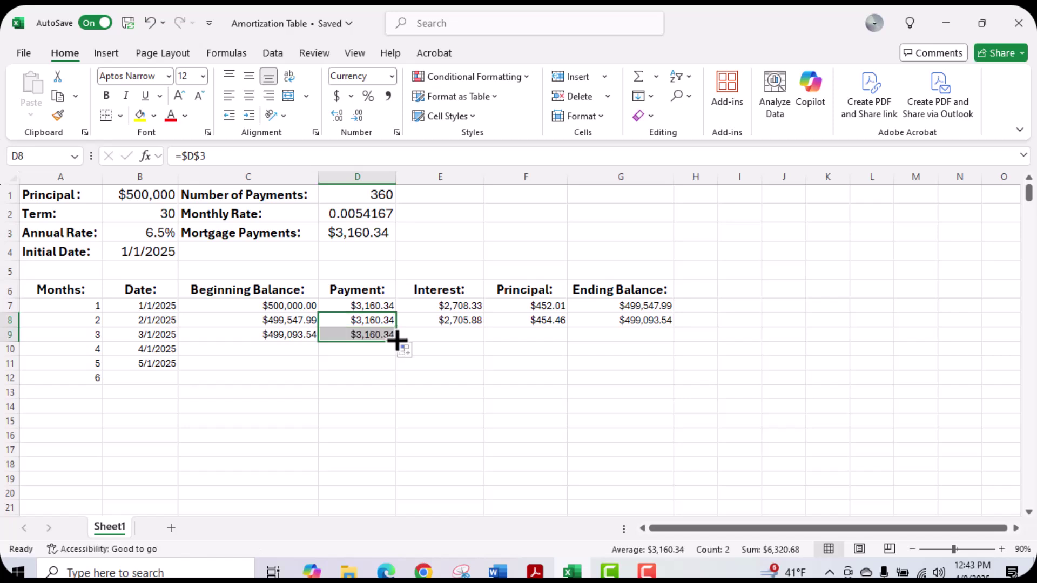
- Calculate the third month's interest in E9 as beginning balance times monthly rate with =C9*D2
{"action": "left_click", "coordinate": [422, 336]}
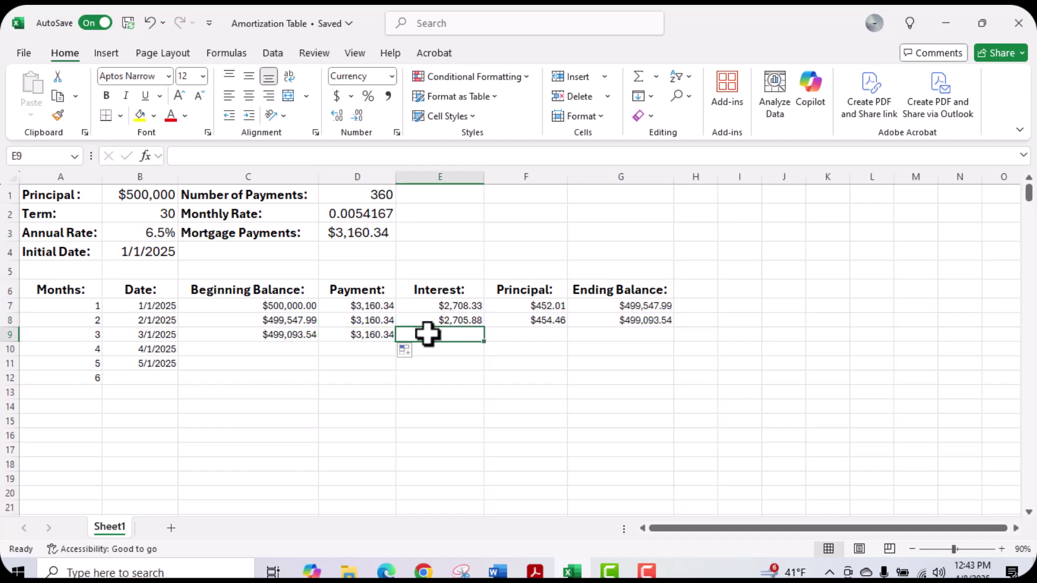
{"action": "type", "text": "="}
{"action": "left_click", "coordinate": [302, 337]}
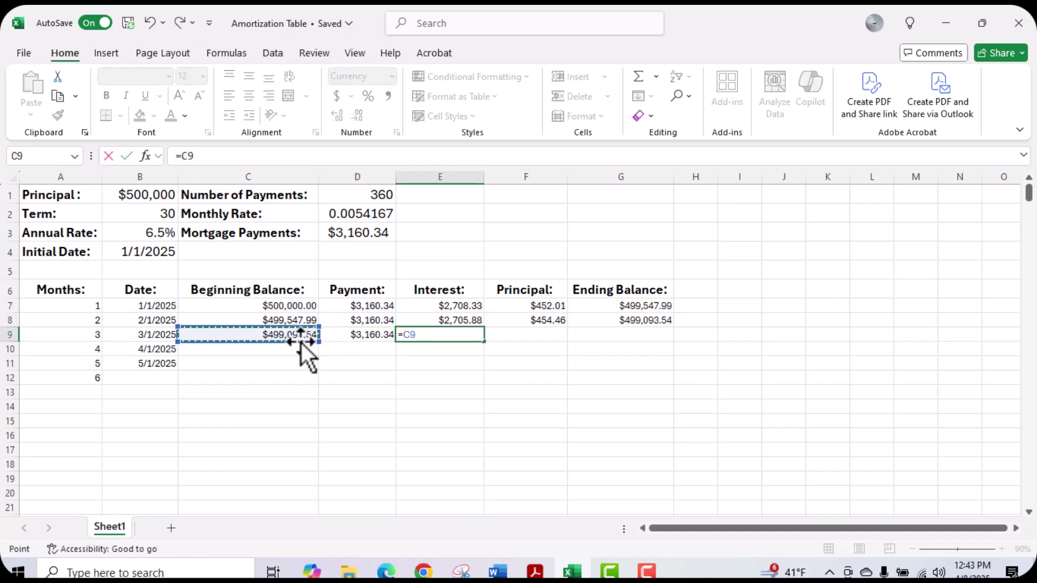
{"action": "type", "text": "*"}
{"action": "left_click", "coordinate": [336, 212]}
{"action": "key", "text": "Return"}
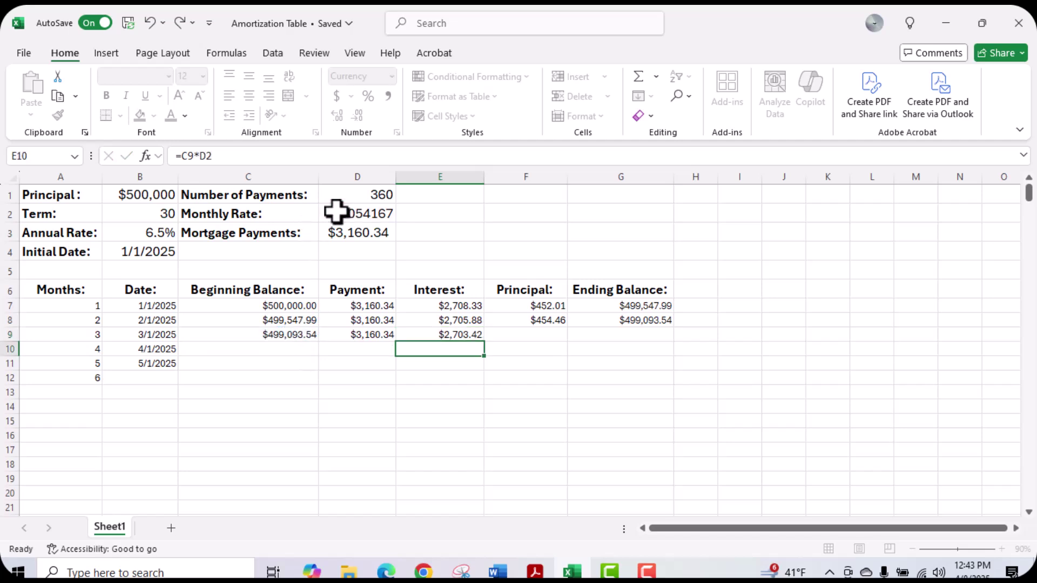
- Calculate the third month's principal in F9 as payment minus interest with =D9-E9
{"action": "left_click", "coordinate": [544, 334]}
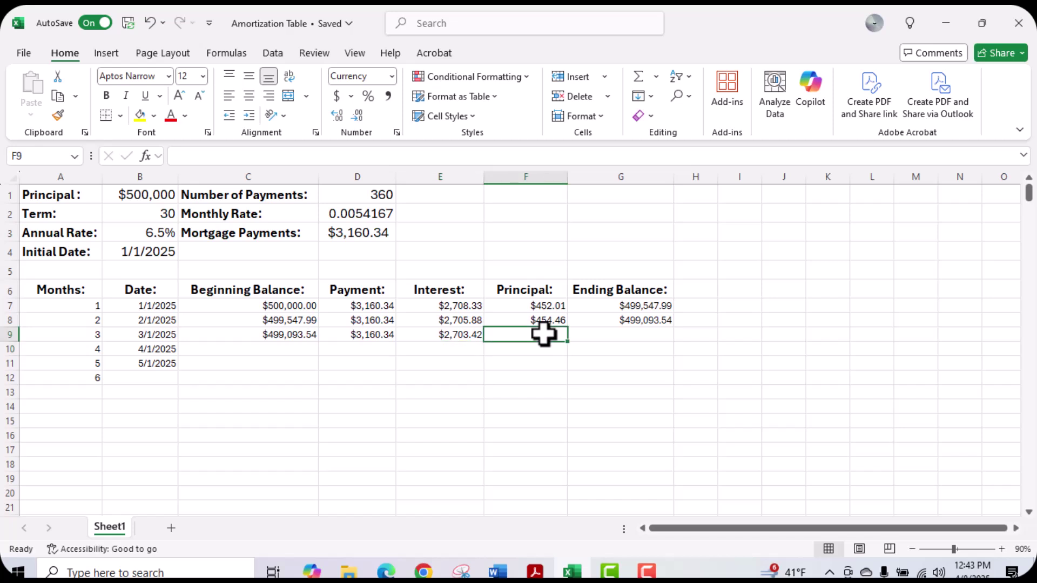
{"action": "type", "text": "="}
{"action": "left_click", "coordinate": [376, 335]}
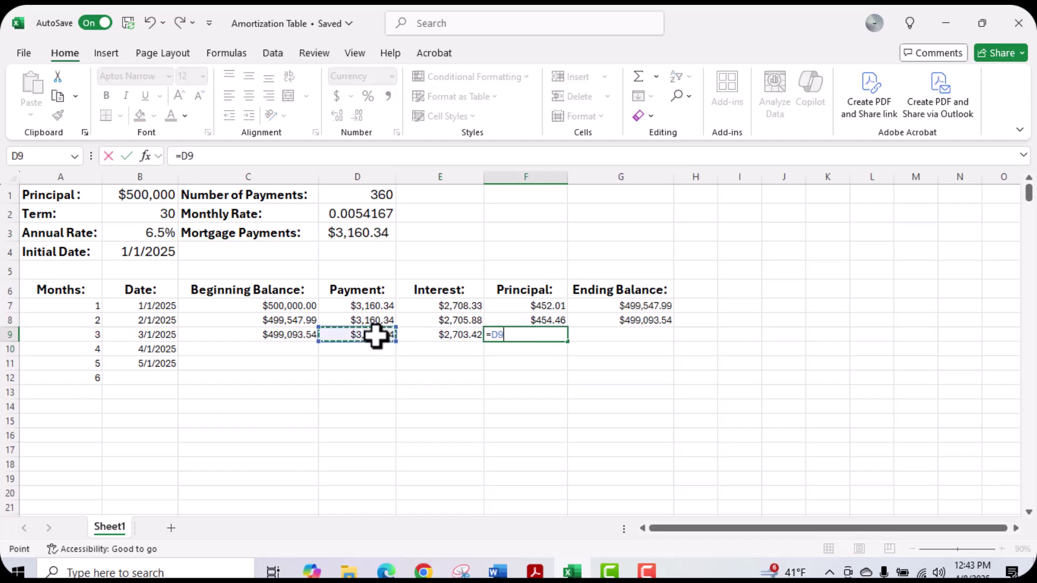
{"action": "type", "text": "-"}
{"action": "left_click", "coordinate": [456, 338]}
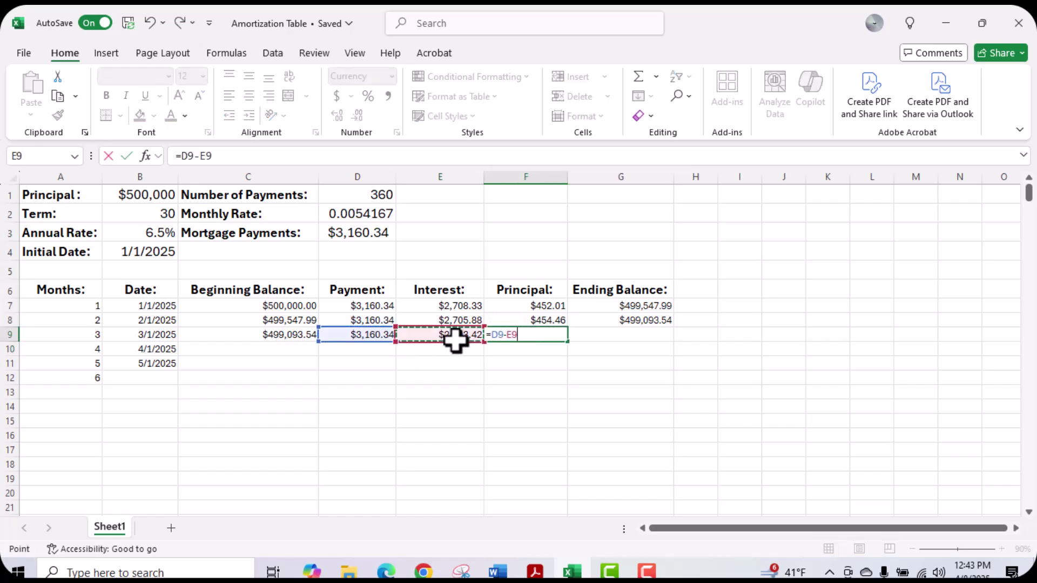
{"action": "key", "text": "Return"}
- Calculate the third month's ending balance in G9 as beginning balance minus principal with =C9-F9
{"action": "left_click", "coordinate": [603, 335]}
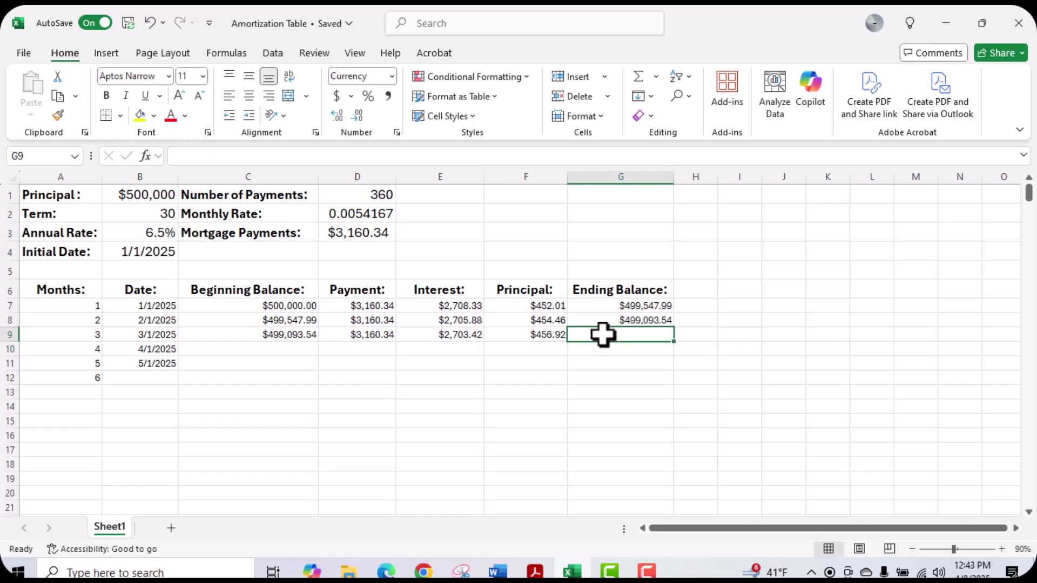
{"action": "type", "text": "="}
{"action": "left_click", "coordinate": [301, 334]}
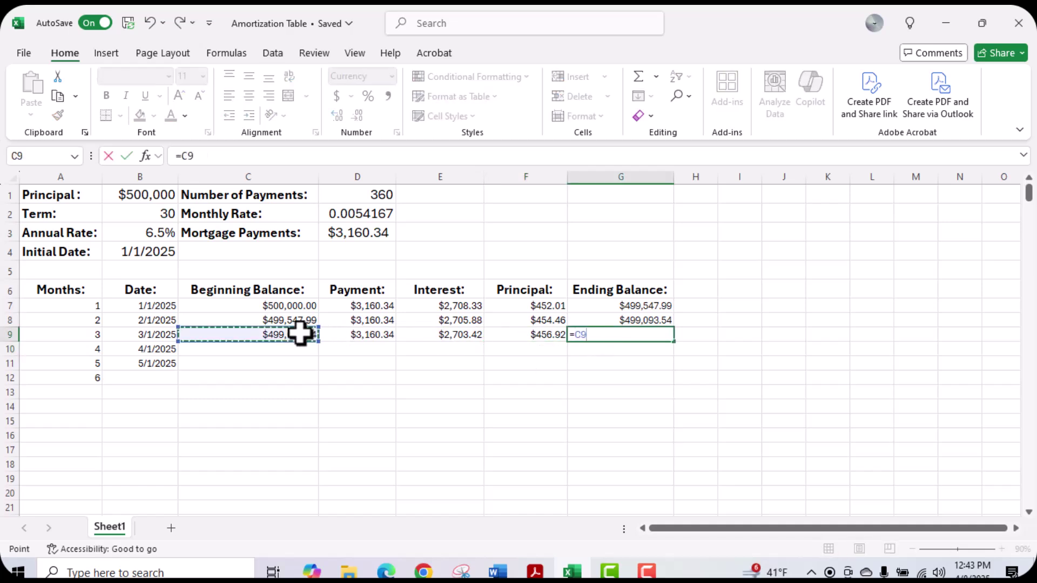
{"action": "type", "text": "-"}
{"action": "left_click", "coordinate": [525, 338]}
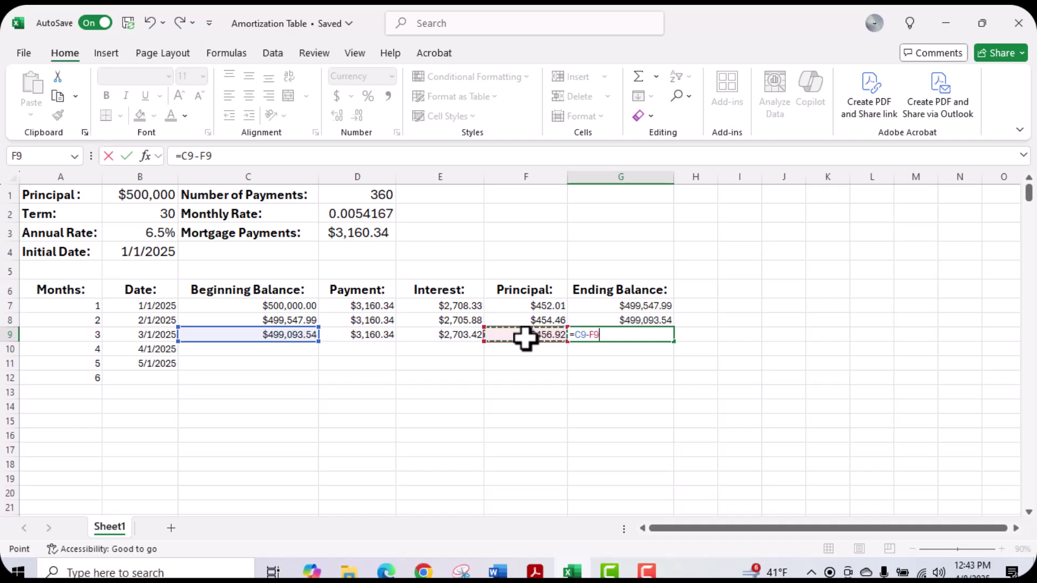
{"action": "key", "text": "Return"}
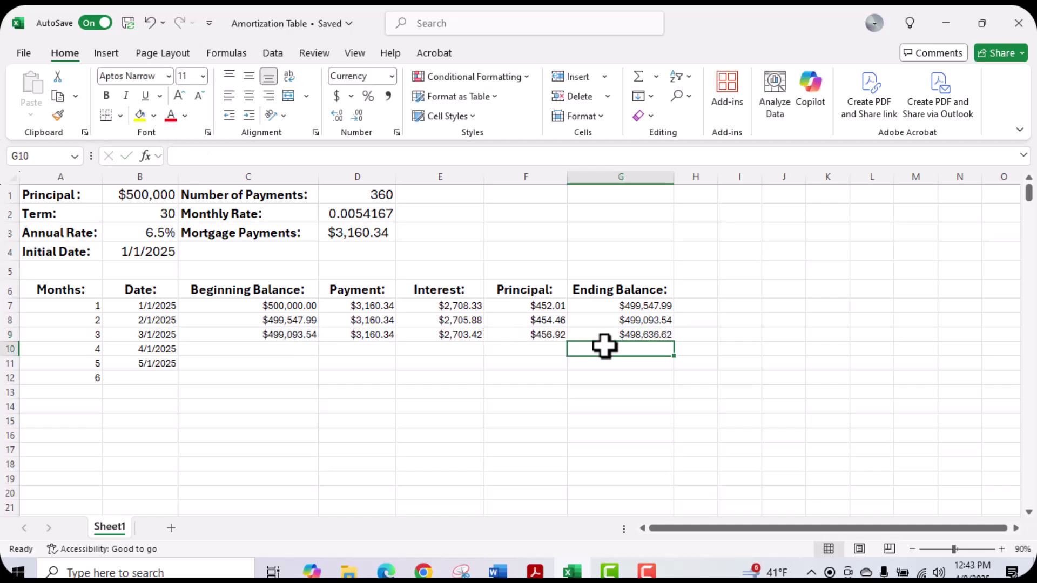
- Set the fourth month's beginning balance in C10 equal to the third month's ending balance with =G9
{"action": "left_click", "coordinate": [293, 354]}
{"action": "type", "text": "="}
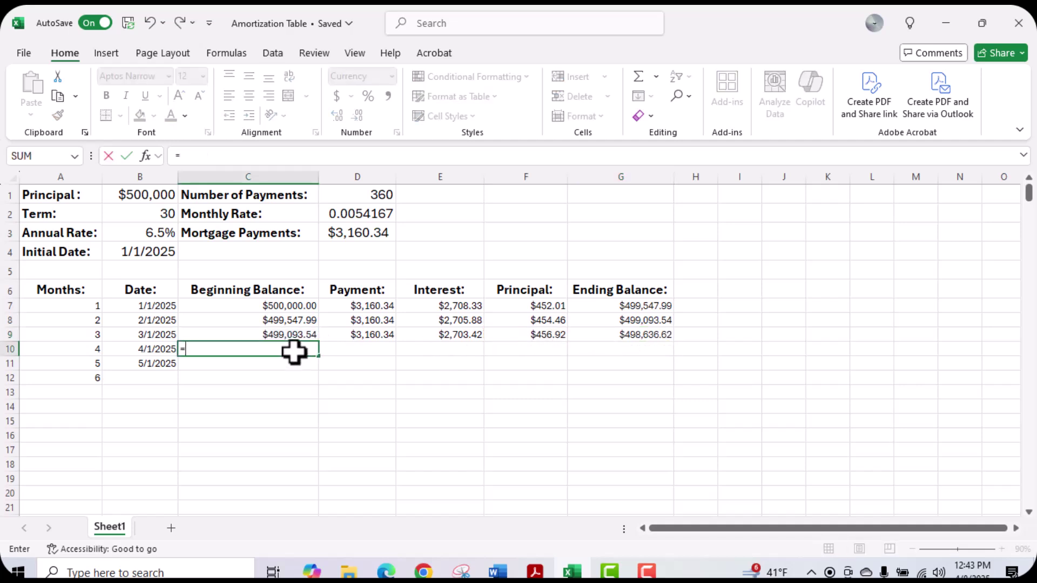
{"action": "left_click", "coordinate": [616, 337]}
{"action": "key", "text": "Return"}
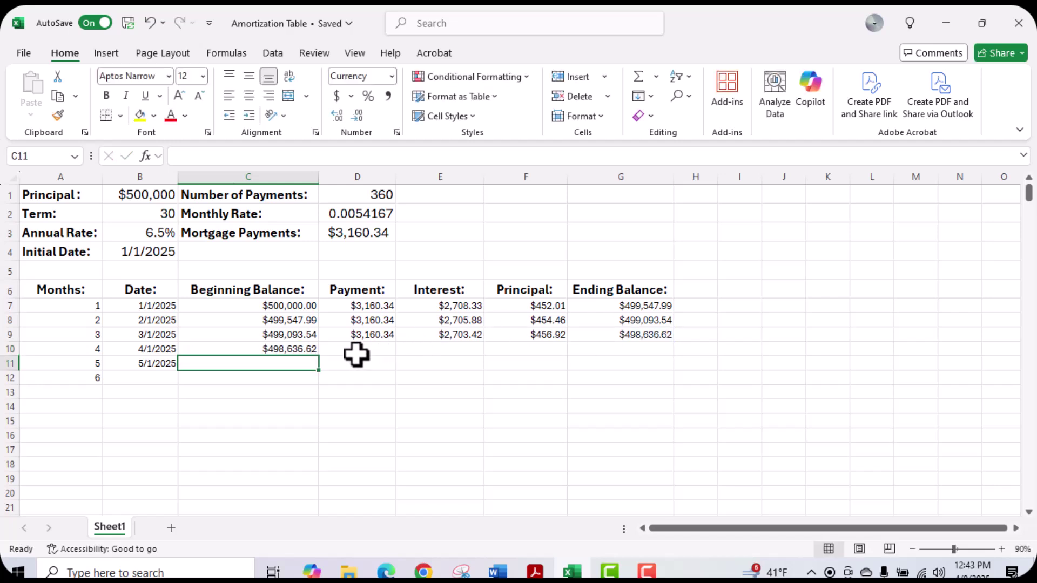
- Copy the payment formula =$D$3 from D9 down to D10 for the fourth month
{"action": "left_click", "coordinate": [357, 351]}
{"action": "type", "text": "="}
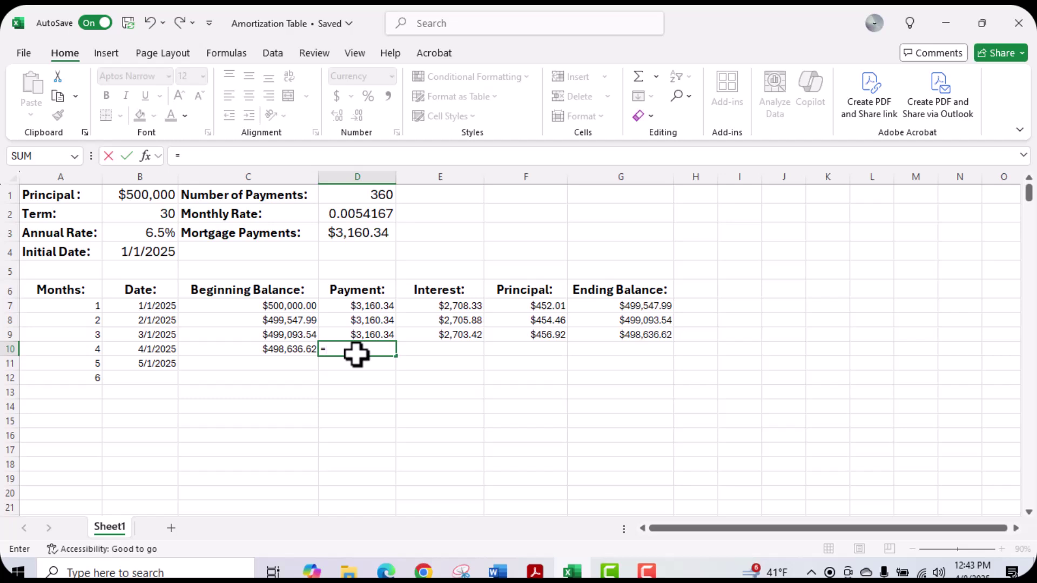
{"action": "key", "text": "Escape"}
{"action": "left_click", "coordinate": [373, 336]}
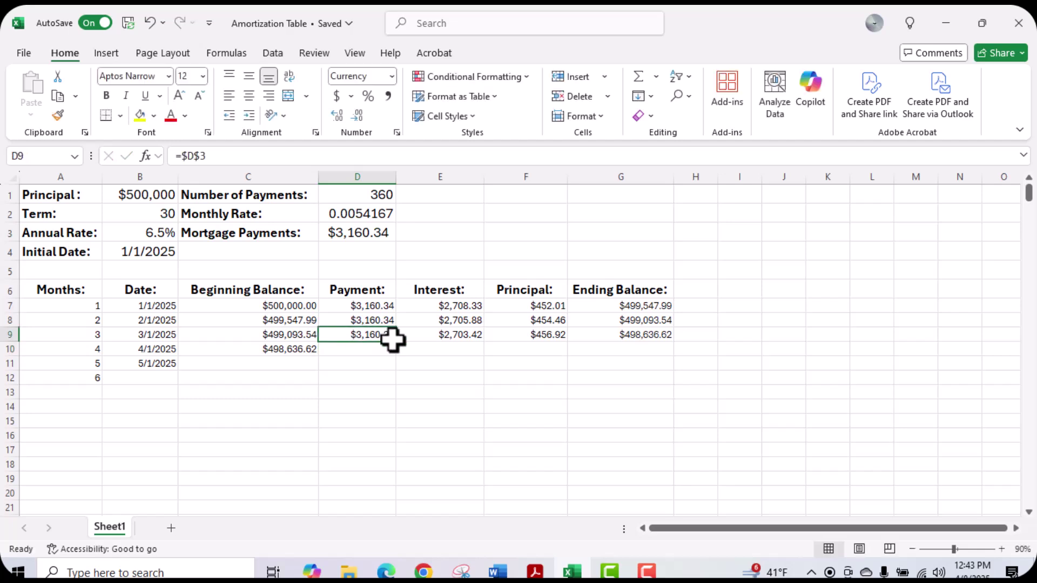
{"action": "mouse_move", "coordinate": [397, 343]}
{"action": "left_mouse_down"}
{"action": "mouse_move", "coordinate": [398, 356]}
{"action": "mouse_move", "coordinate": [407, 352]}
{"action": "left_mouse_up"}
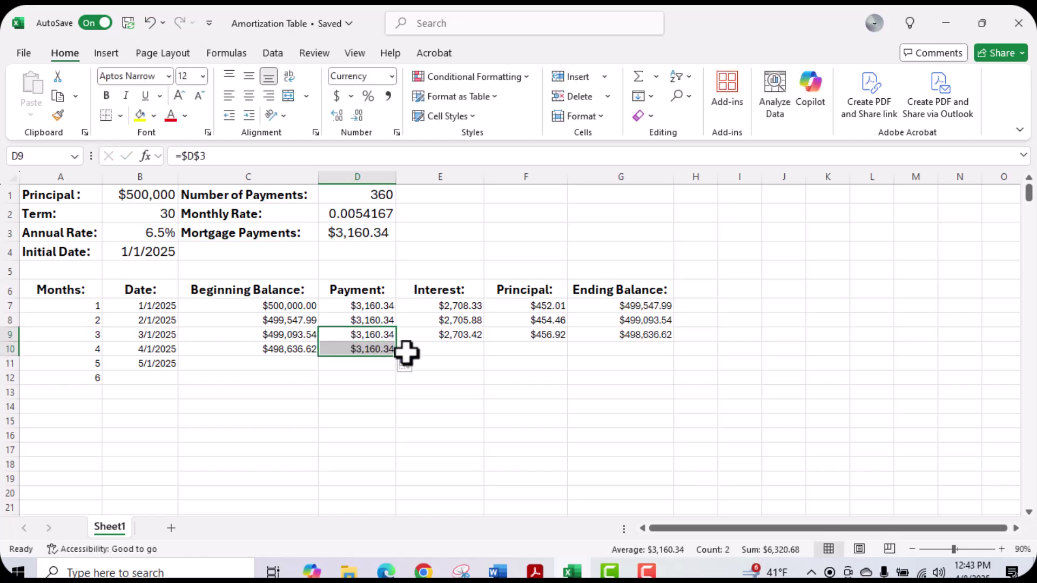
- Calculate the fourth month's interest in E10 as beginning balance times monthly rate with =C10*D2
{"action": "left_click", "coordinate": [424, 350]}
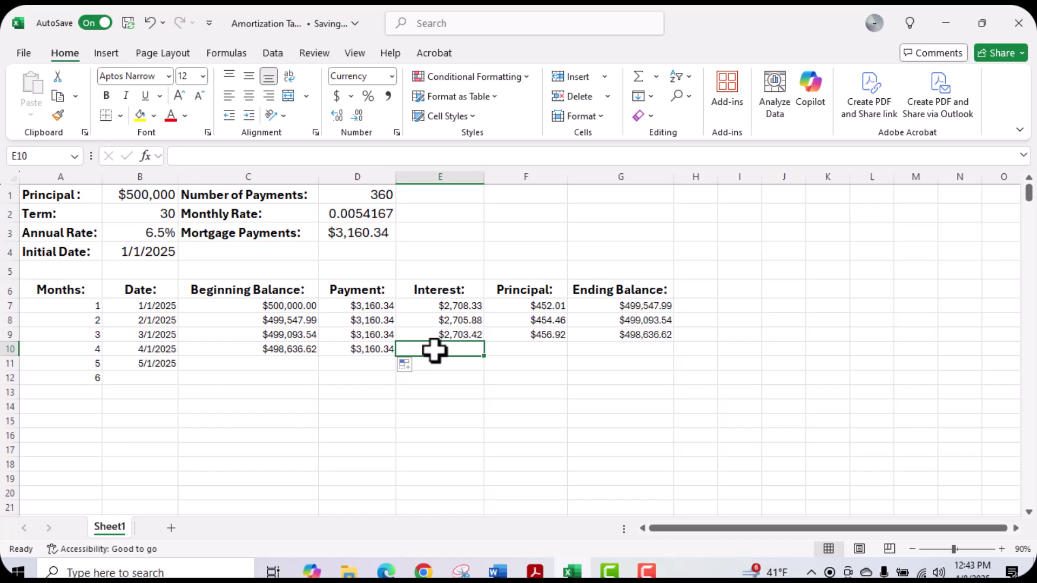
{"action": "type", "text": "="}
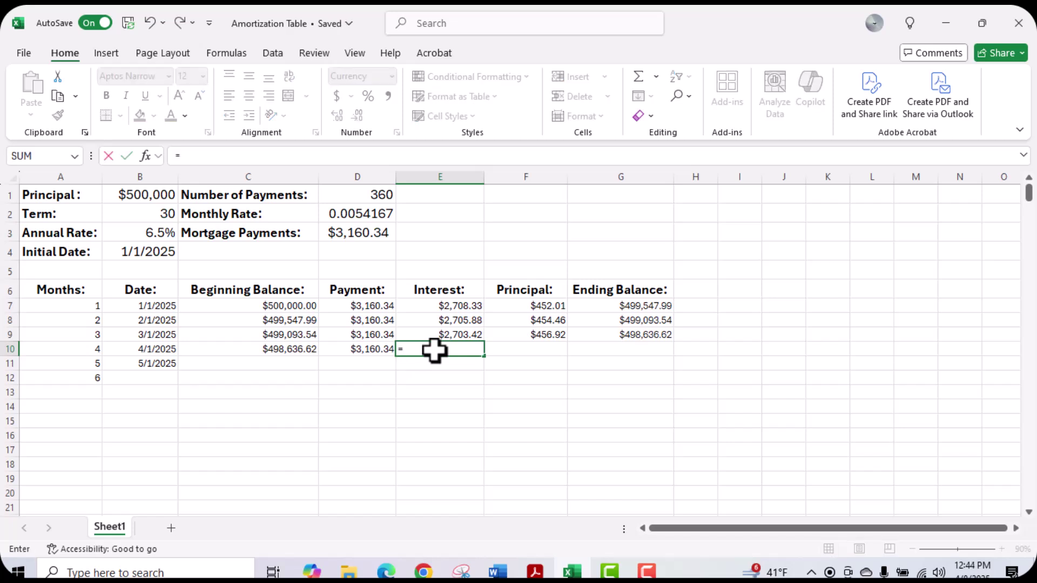
{"action": "left_click", "coordinate": [294, 353]}
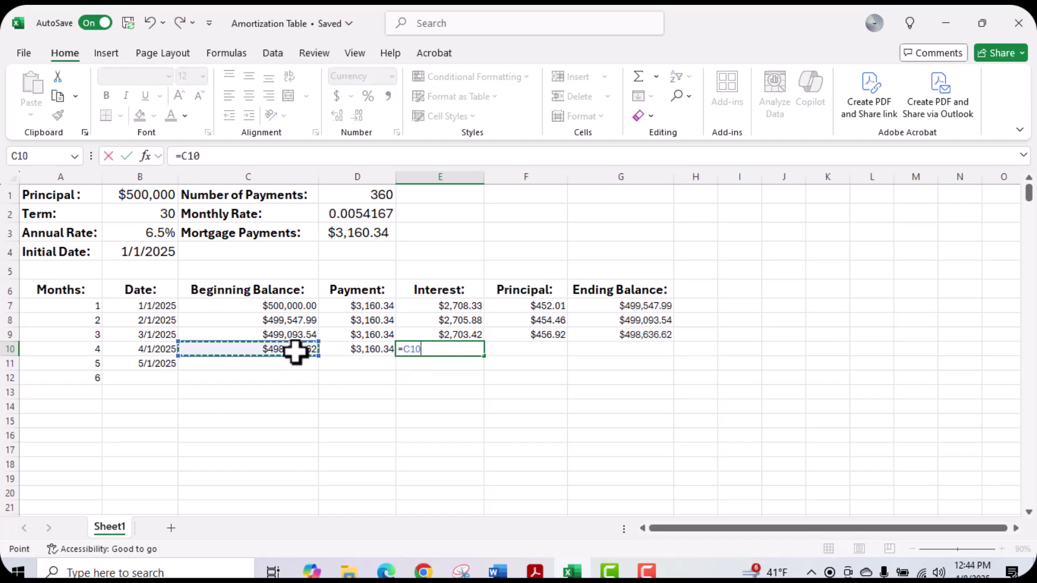
{"action": "type", "text": "*"}
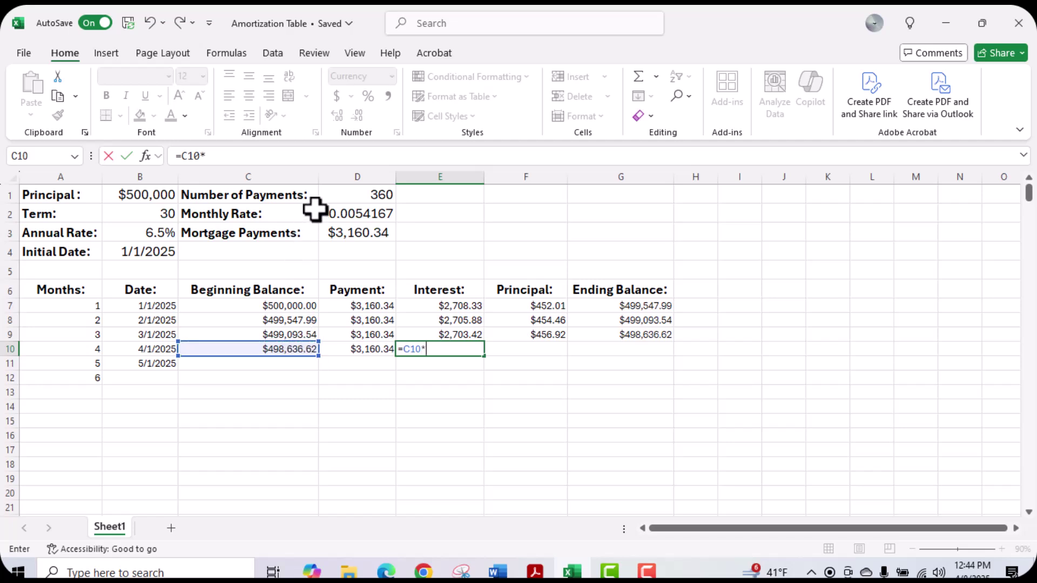
{"action": "left_click", "coordinate": [338, 214]}
{"action": "key", "text": "Return"}
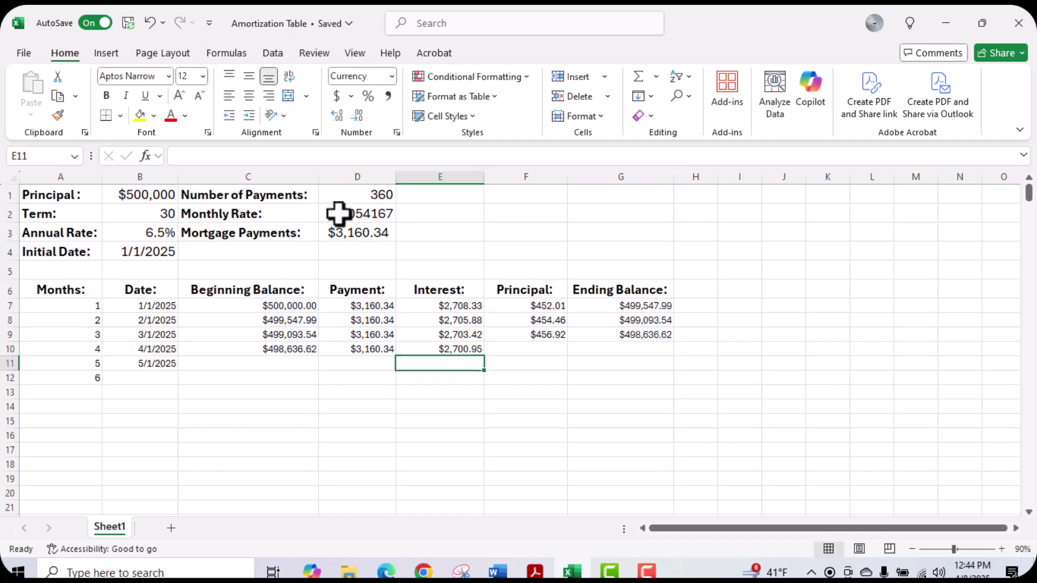
- Calculate the fourth month's principal in F10 as payment minus interest with =D10-E10
{"action": "left_click", "coordinate": [502, 354]}
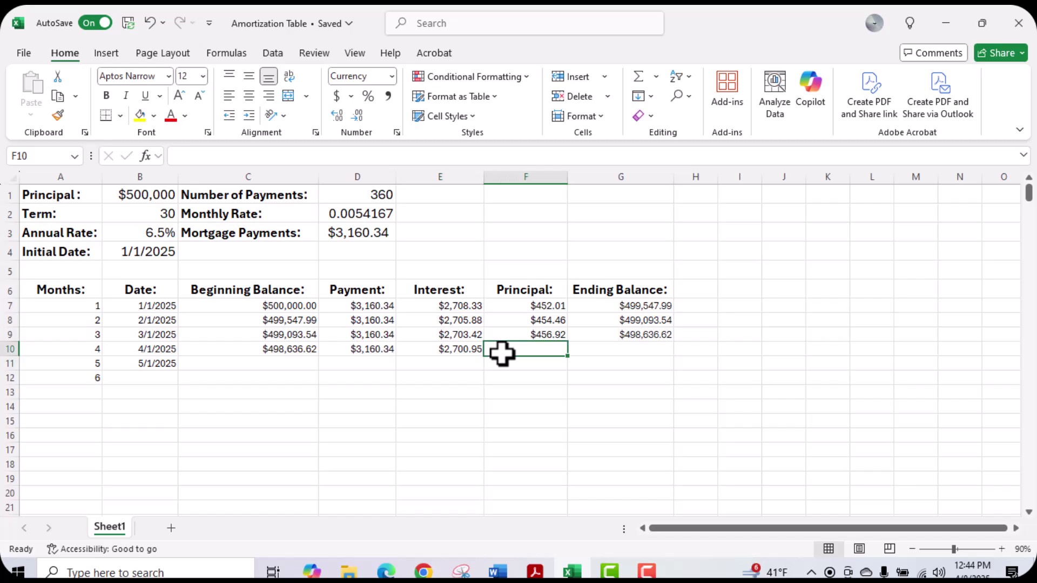
{"action": "type", "text": "="}
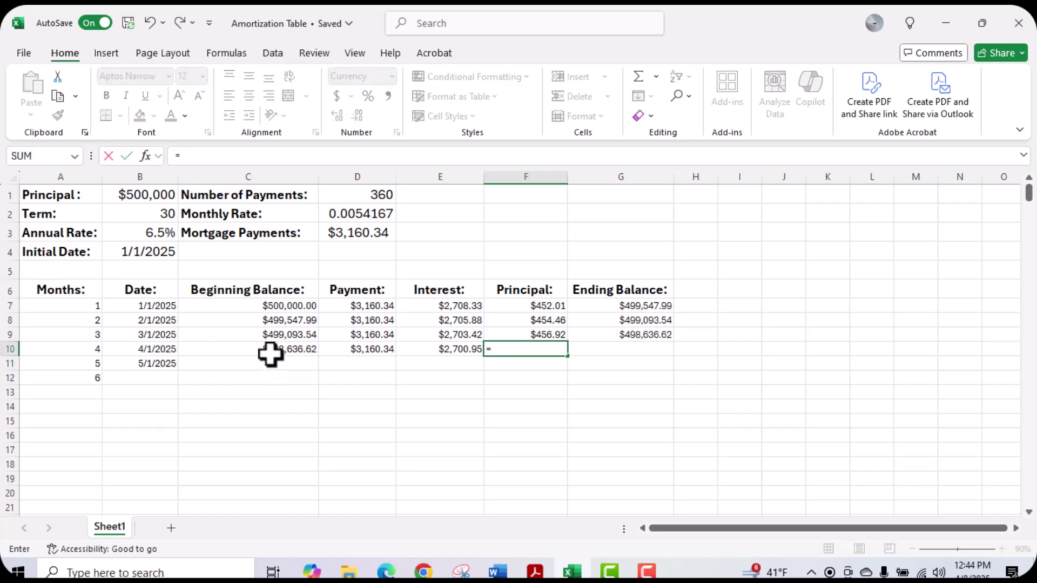
{"action": "left_click", "coordinate": [373, 352]}
{"action": "type", "text": "-"}
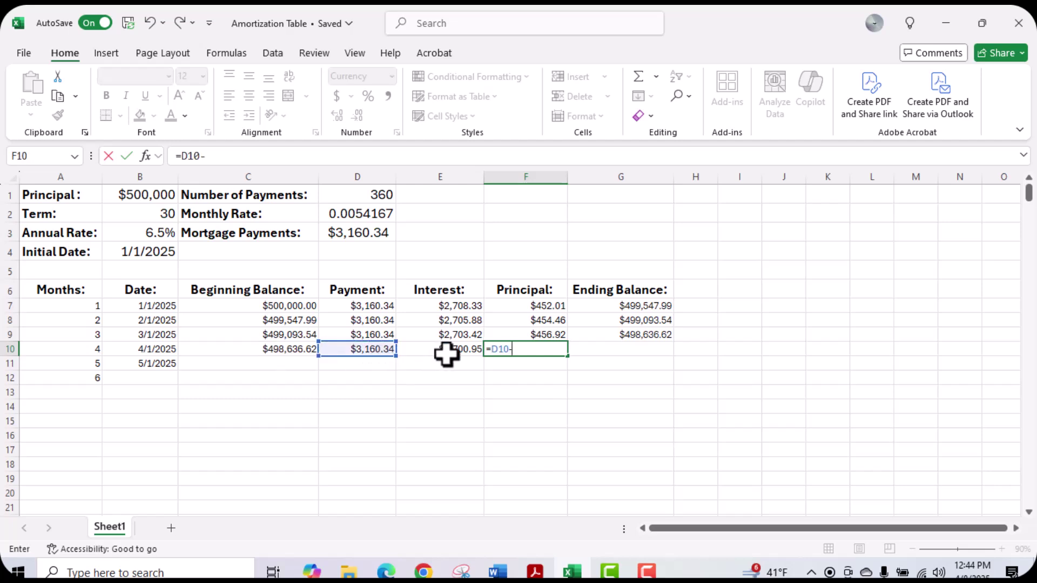
{"action": "left_click", "coordinate": [446, 354]}
{"action": "key", "text": "Return"}
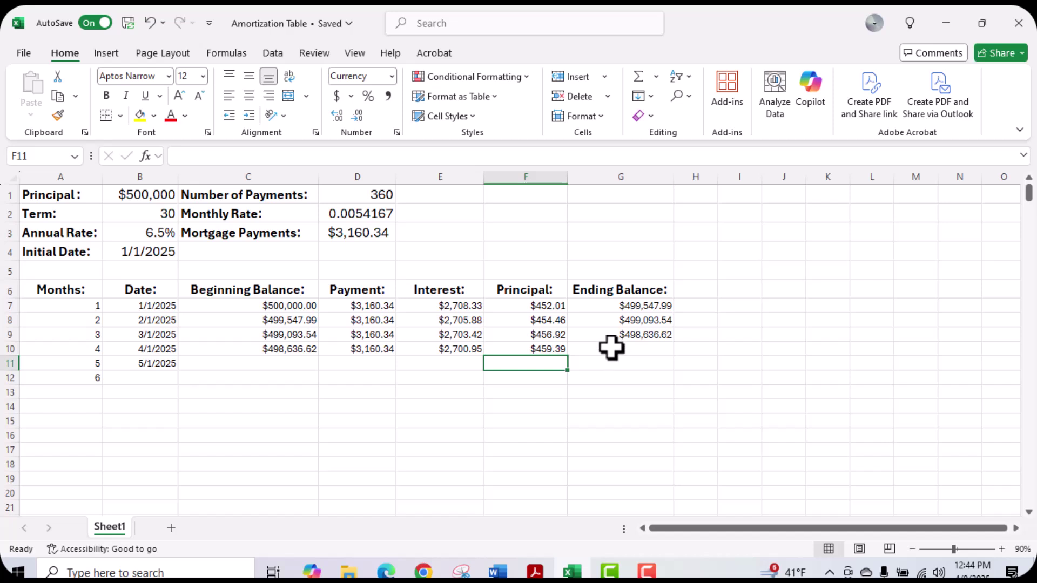
- Calculate the fourth month's ending balance in G10 as beginning balance minus principal with =C10-F10
{"action": "left_click", "coordinate": [610, 349]}
{"action": "type", "text": "="}
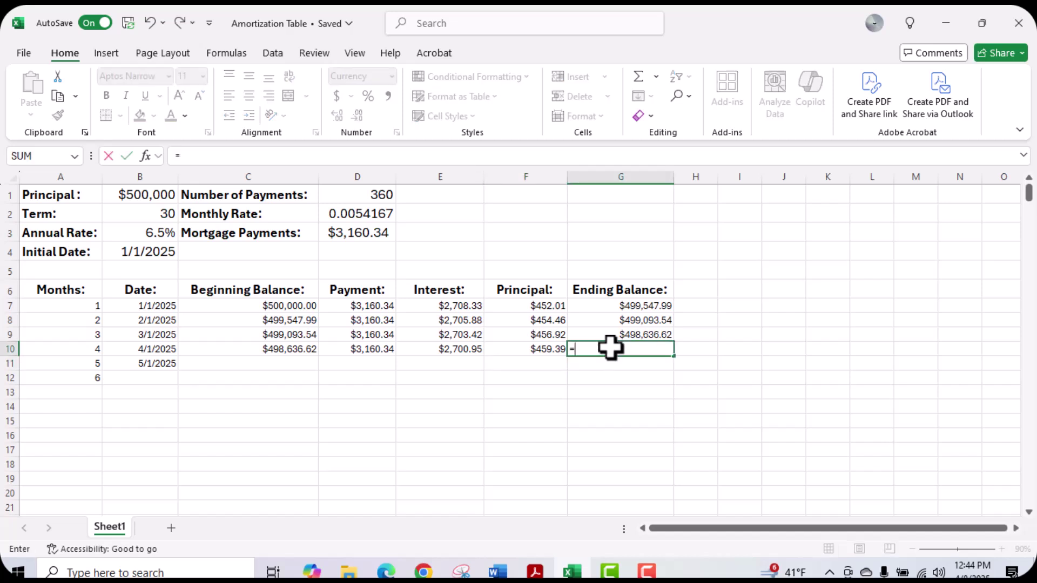
{"action": "left_click", "coordinate": [286, 354]}
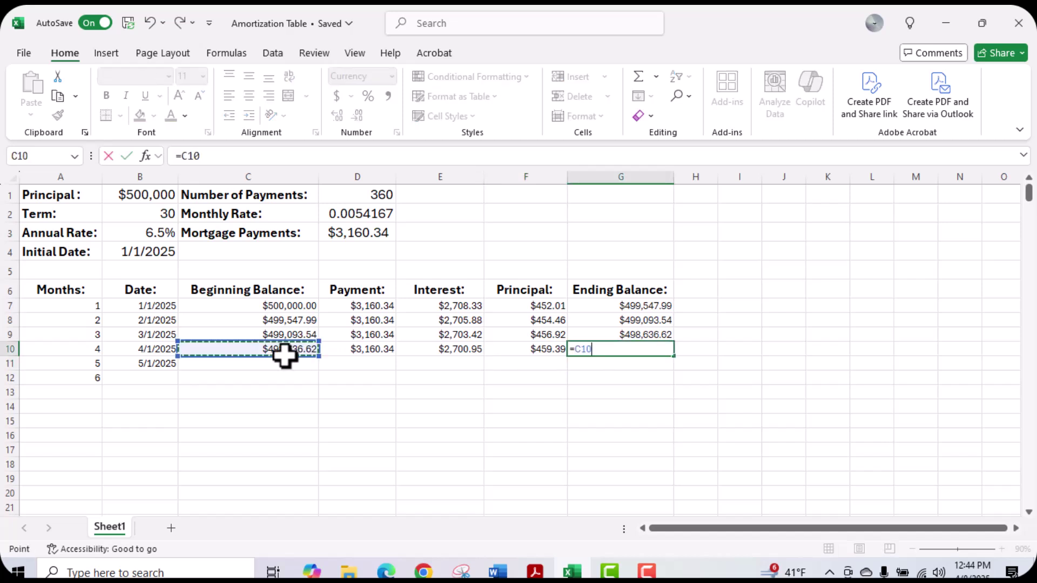
{"action": "type", "text": "-"}
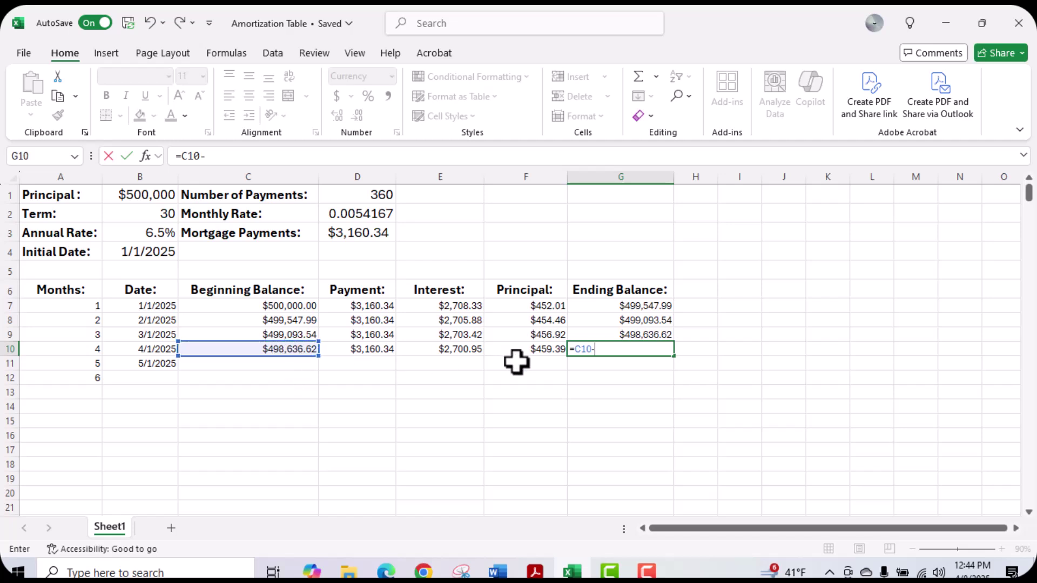
{"action": "left_click", "coordinate": [525, 355]}
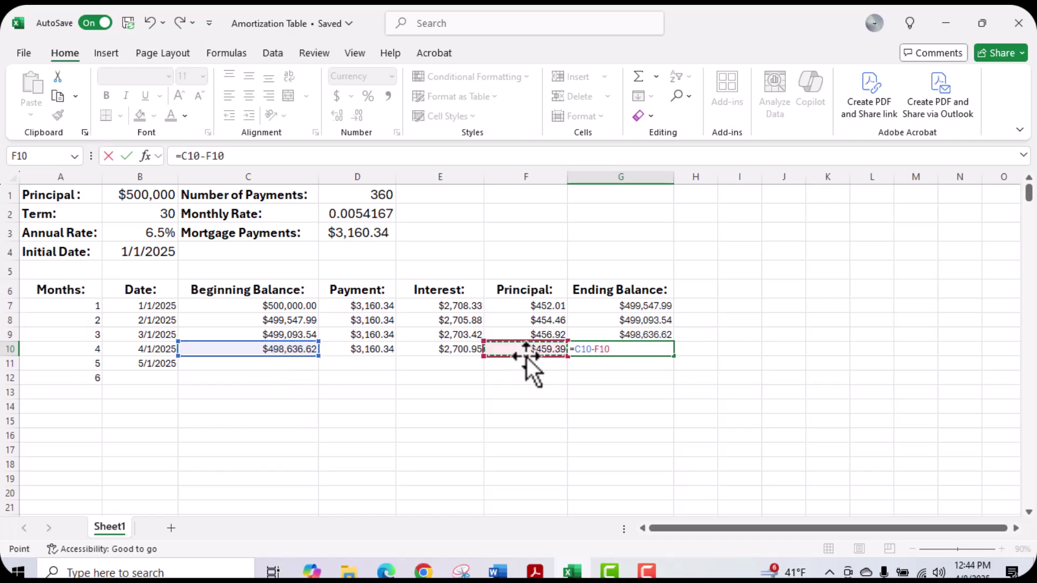
{"action": "key", "text": "Return"}
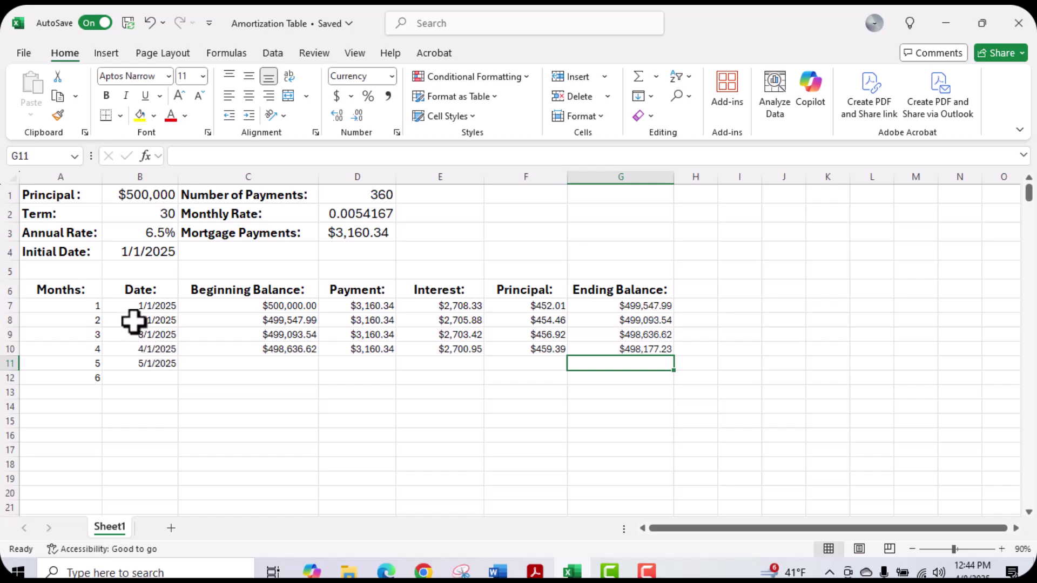
- Fill B8:G10 down through row 12 and inspect the interest formulas in E11 and E12
{"action": "left_click_drag", "start_coordinate": [134, 323], "coordinate": [675, 386]}
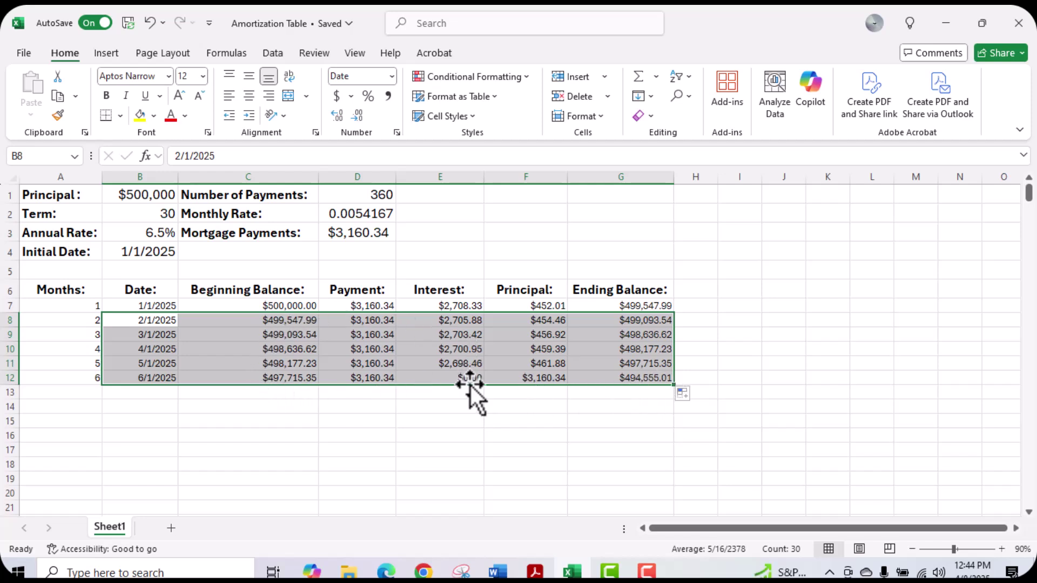
{"action": "left_click", "coordinate": [462, 364]}
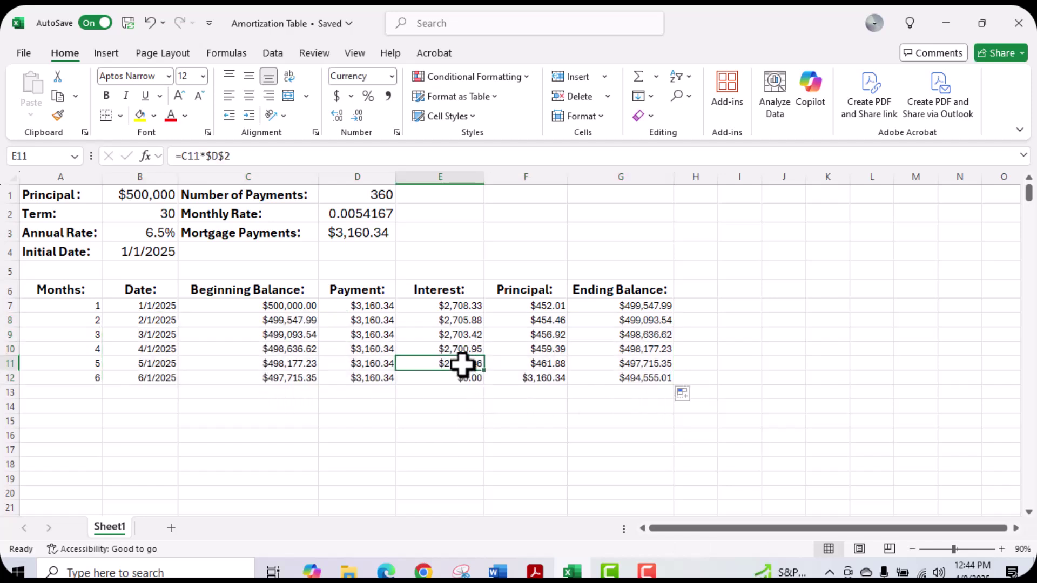
{"action": "left_click", "coordinate": [459, 382]}
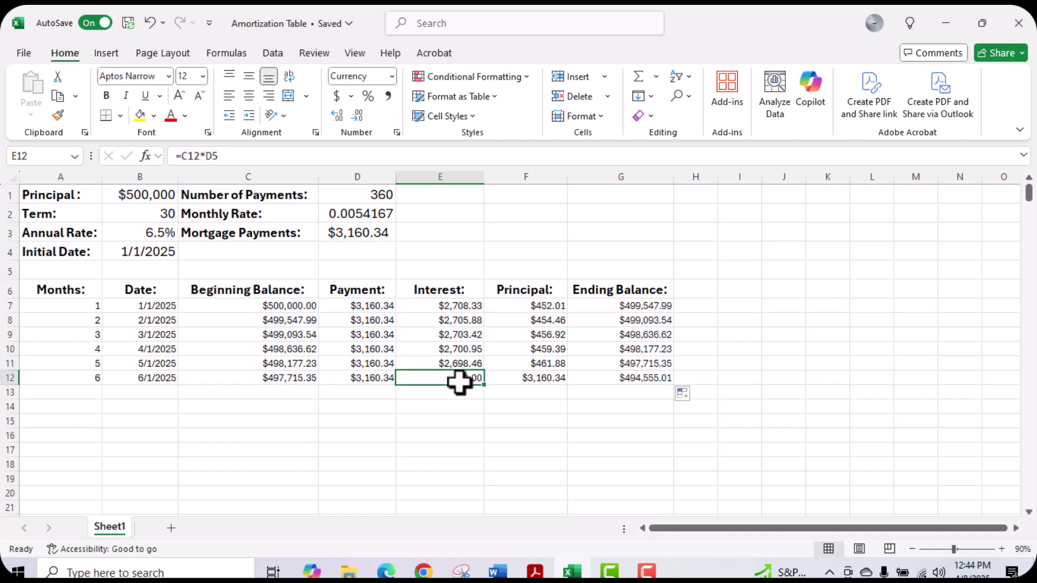
{"action": "double_click", "coordinate": [459, 382]}
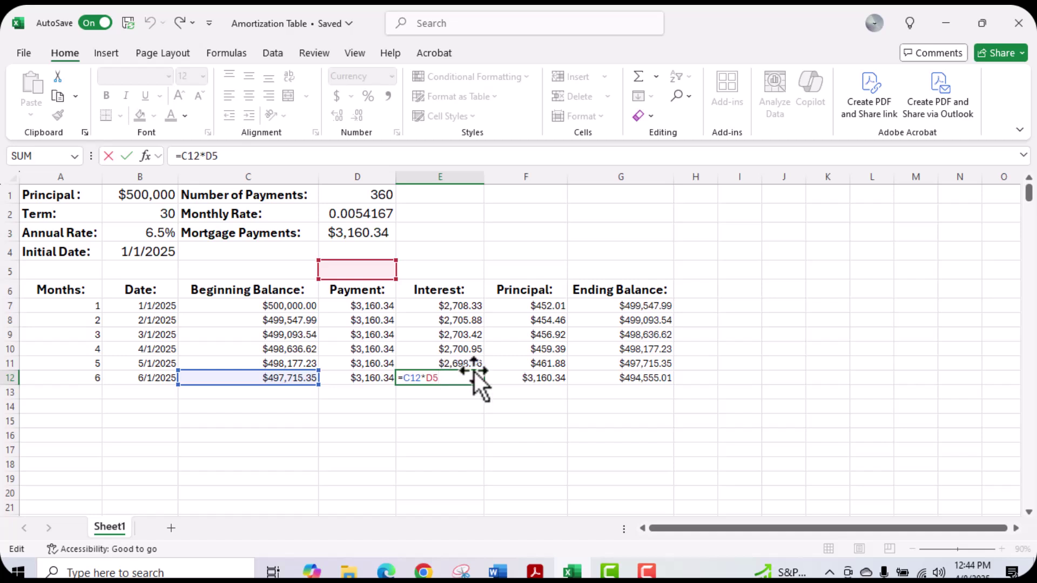
- Compare with the interest formula in E11 and make E10's monthly rate reference absolute with =C10*$D$2
{"action": "left_click", "coordinate": [456, 363]}
{"action": "double_click", "coordinate": [456, 365]}
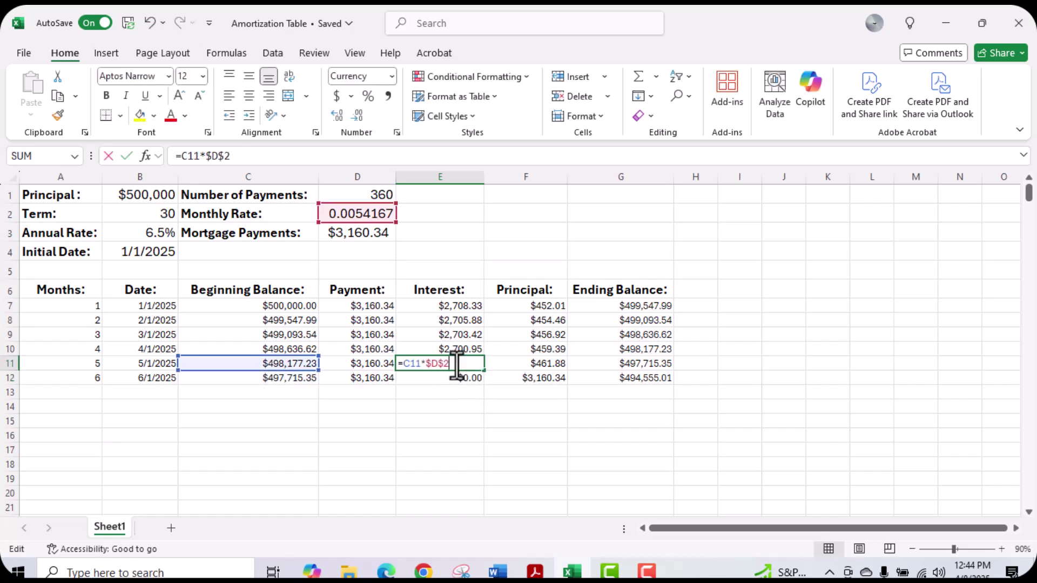
{"action": "double_click", "coordinate": [459, 350]}
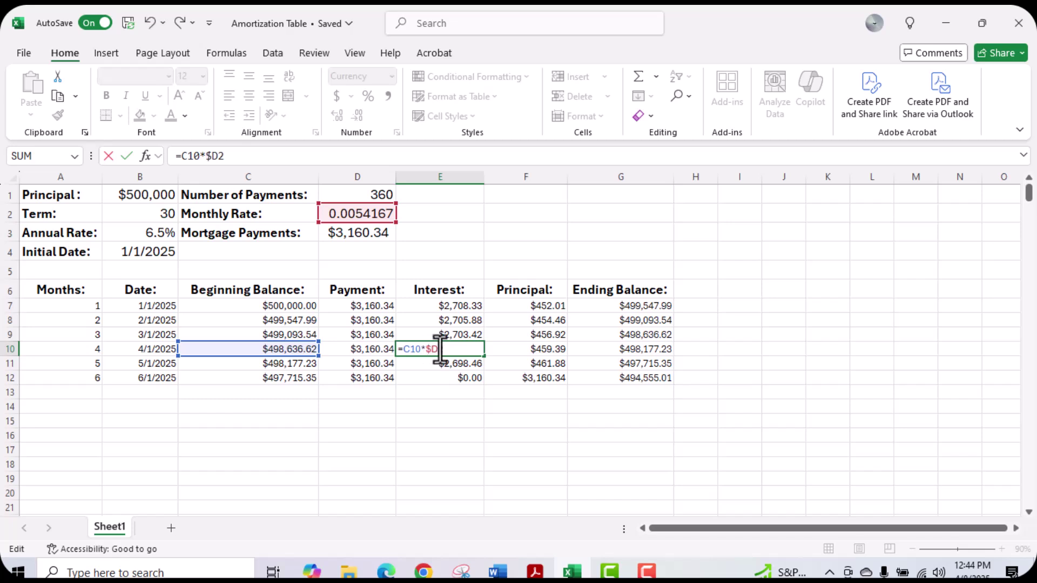
{"action": "key", "text": "Return"}
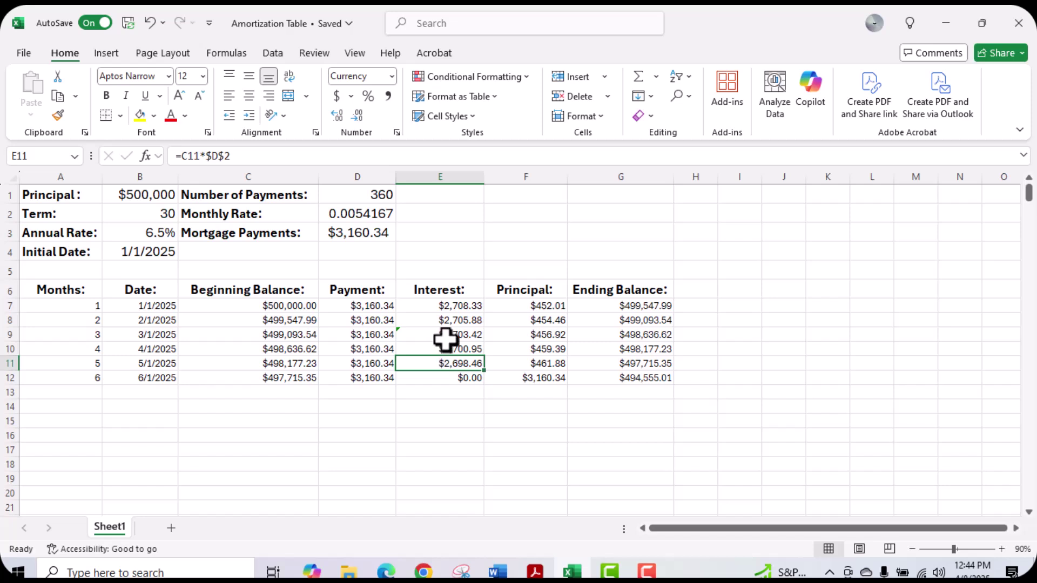
- Check the interest formula in E8 and make E9's monthly rate reference absolute with =C9*$D$2
{"action": "double_click", "coordinate": [457, 320]}
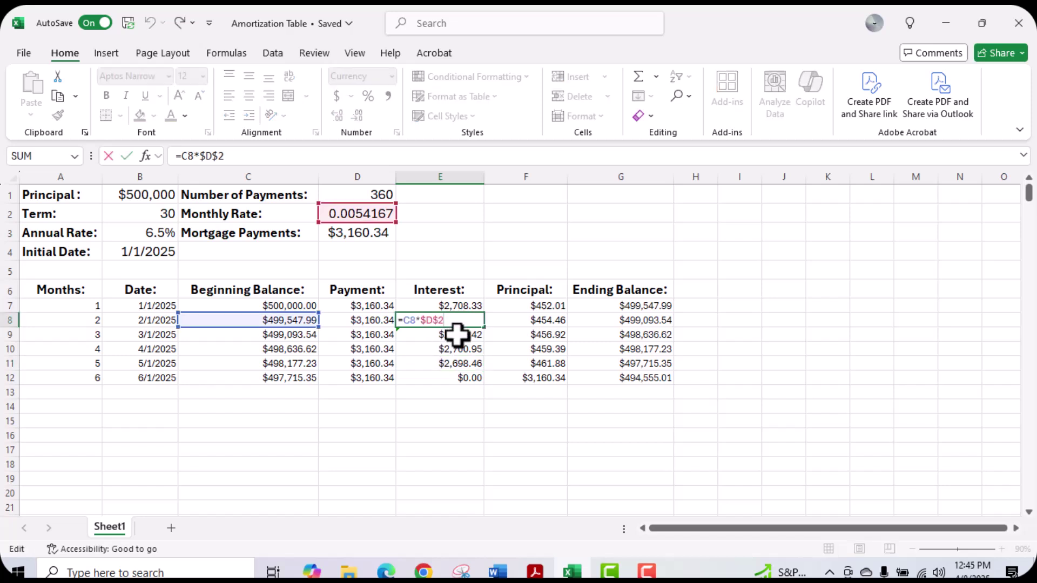
{"action": "key", "text": "Return"}
{"action": "double_click", "coordinate": [459, 335]}
{"action": "key", "text": "Return"}
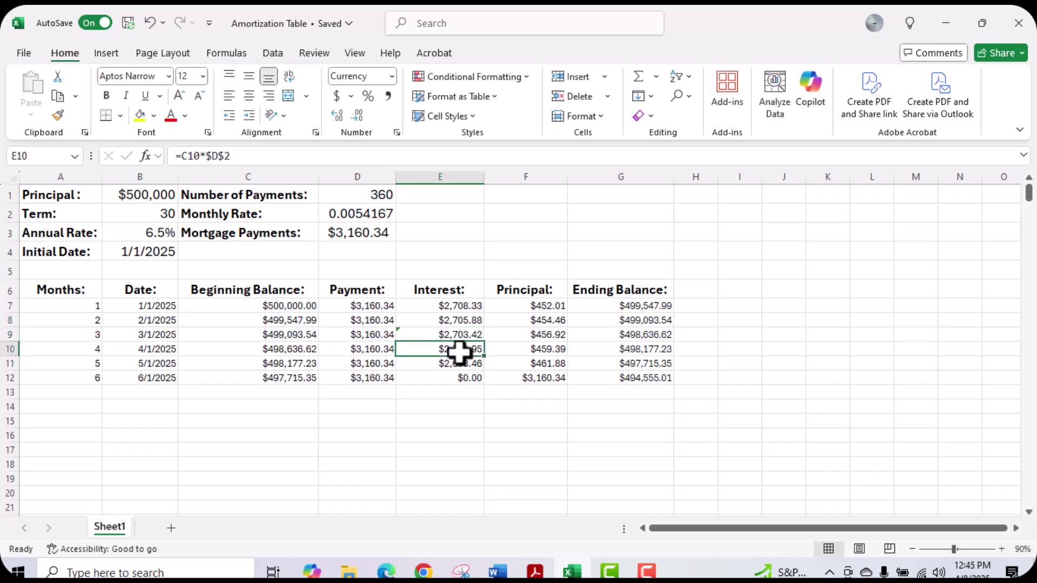
{"action": "double_click", "coordinate": [460, 336]}
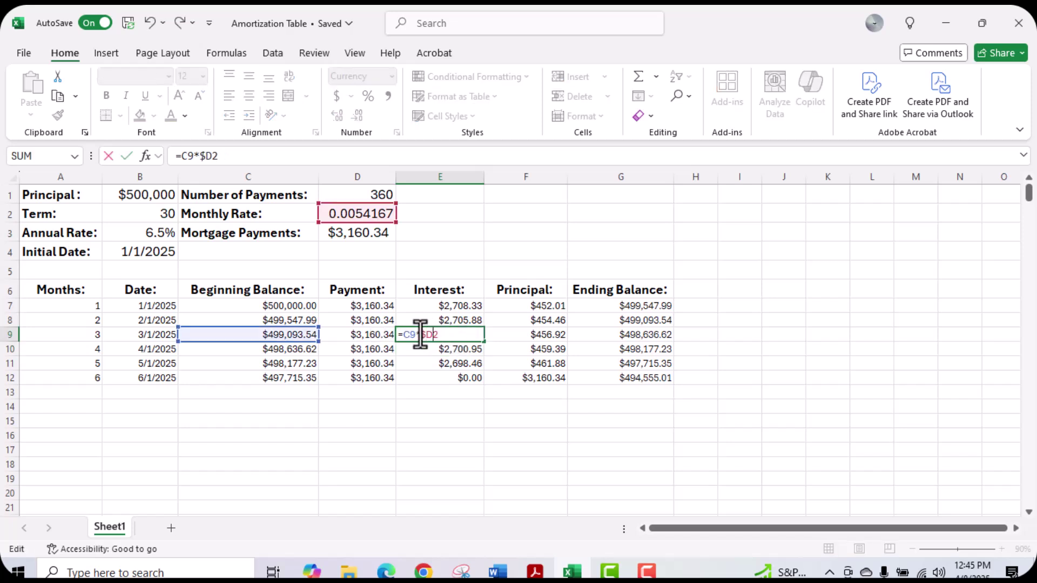
{"action": "key", "text": "Return"}
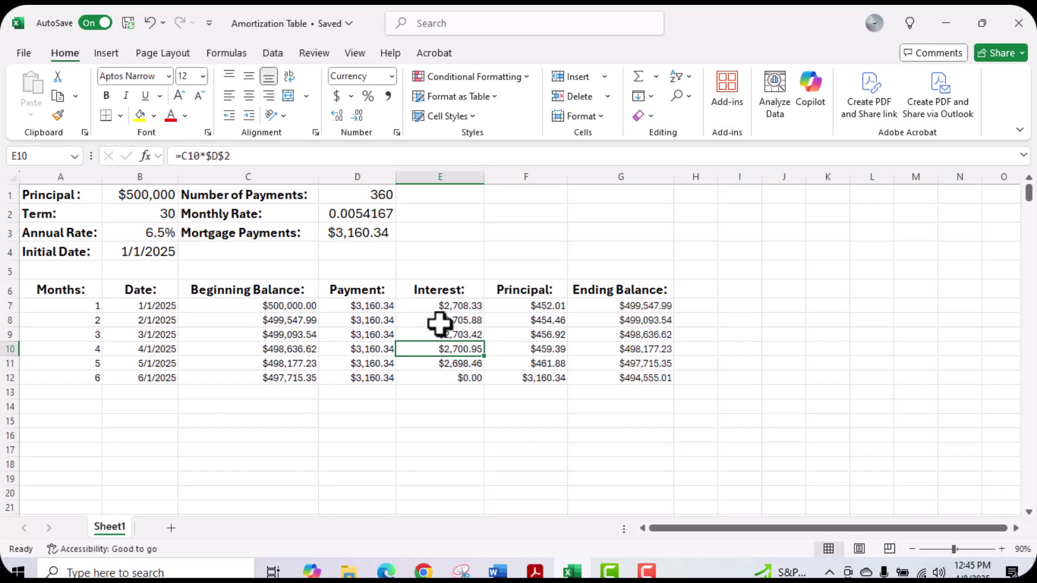
- Recheck the interest formula in E8 and clear the sixth month's row, A12:G12
{"action": "left_click", "coordinate": [439, 323]}
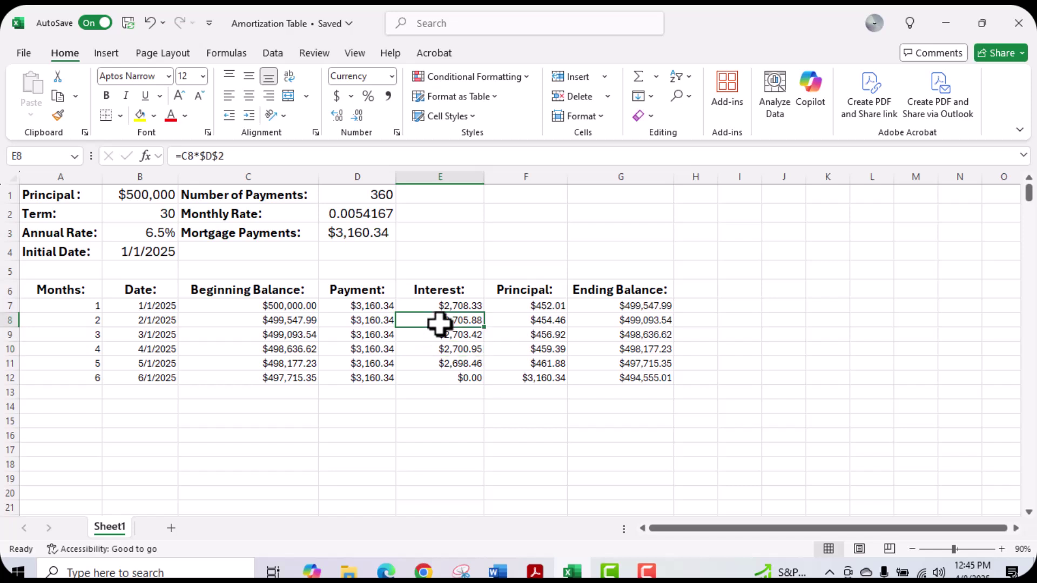
{"action": "double_click", "coordinate": [439, 323]}
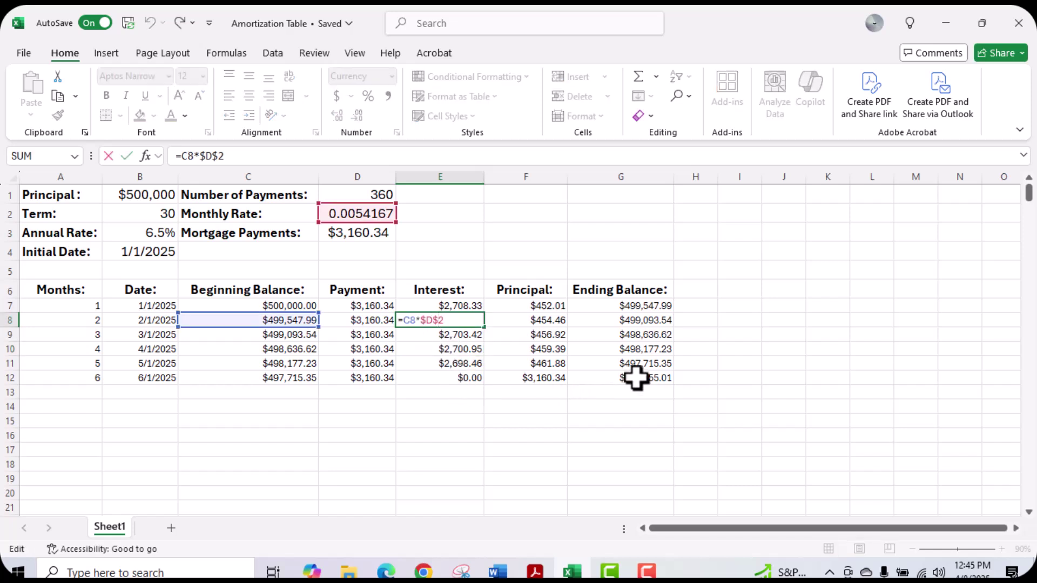
{"action": "left_click", "coordinate": [91, 377]}
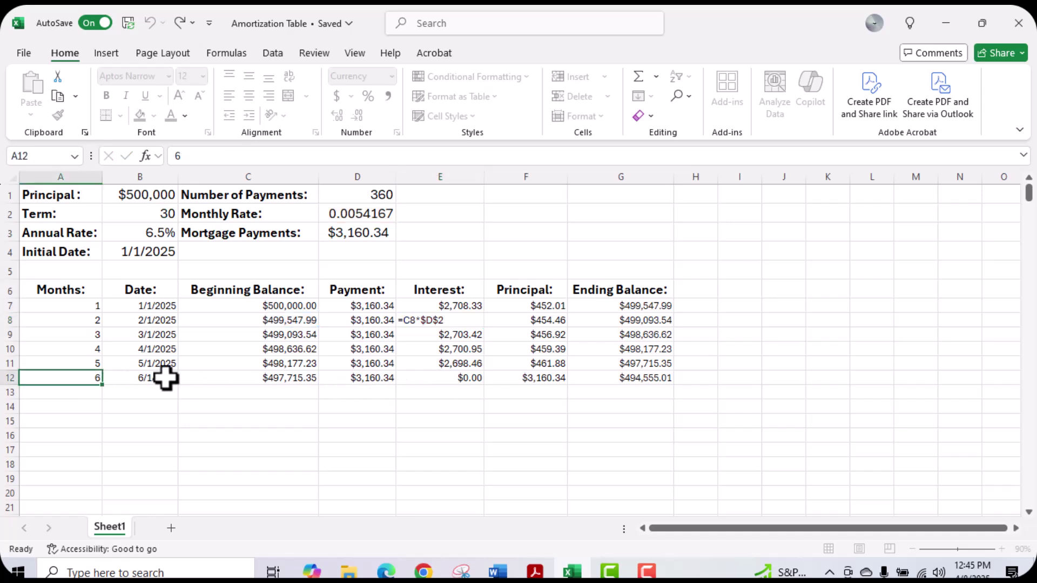
{"action": "left_click_drag", "start_coordinate": [165, 378], "coordinate": [597, 382]}
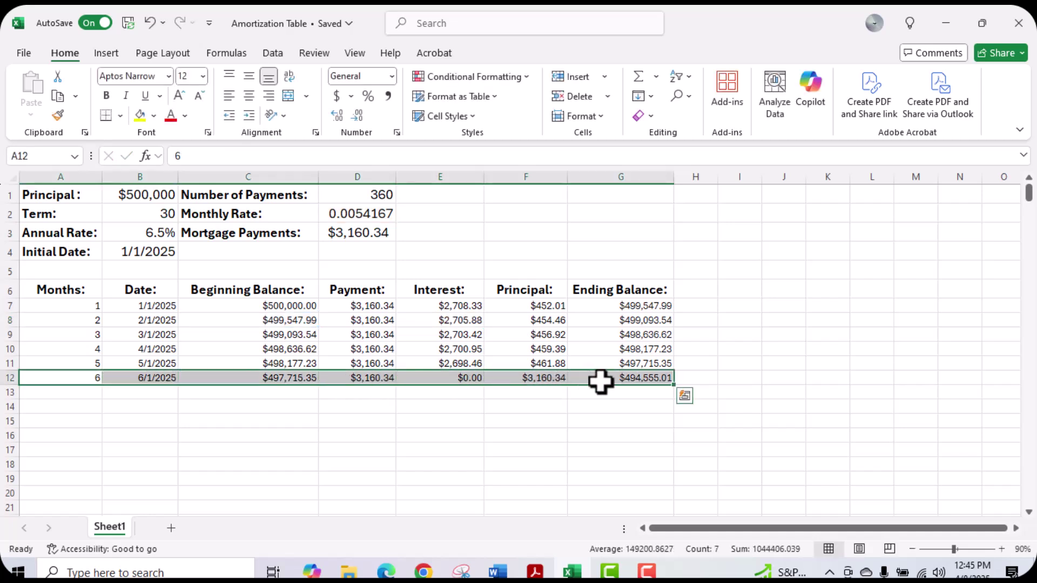
{"action": "key", "text": "Delete"}
{"action": "left_click_drag", "start_coordinate": [132, 336], "coordinate": [653, 363]}
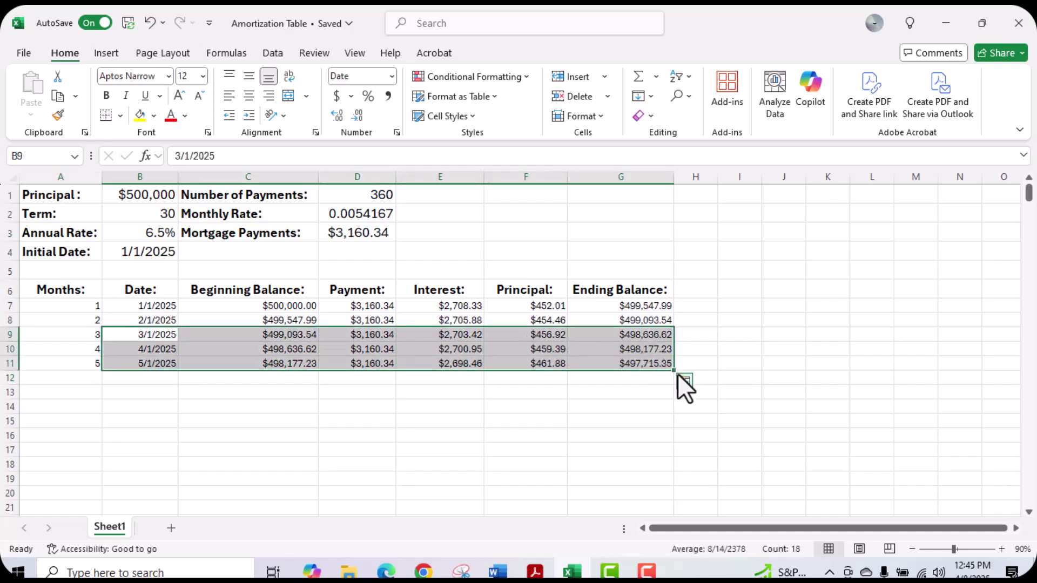
{"action": "left_click_drag", "start_coordinate": [676, 372], "coordinate": [672, 422]}
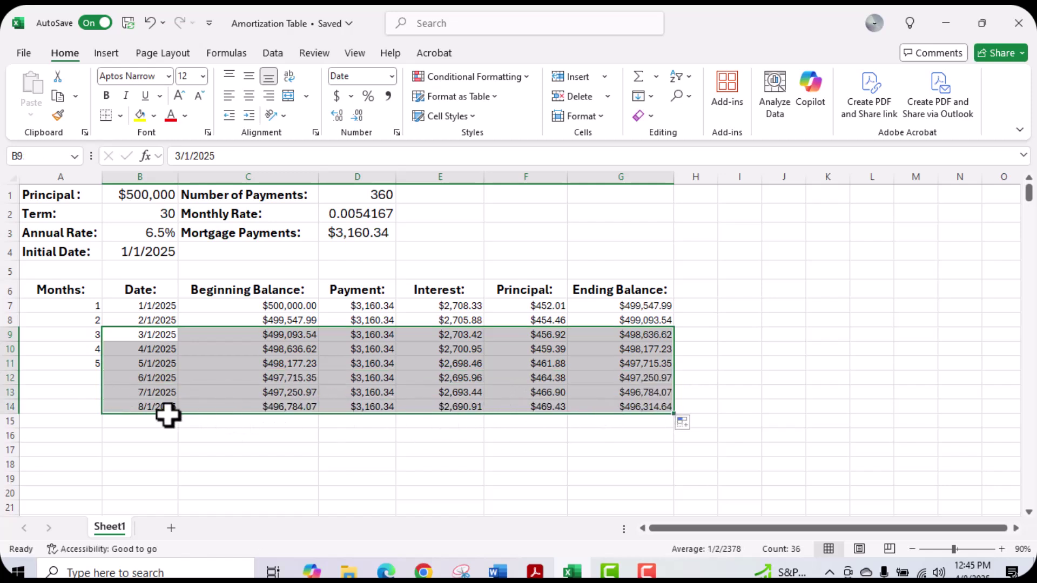
{"action": "left_click", "coordinate": [79, 376]}
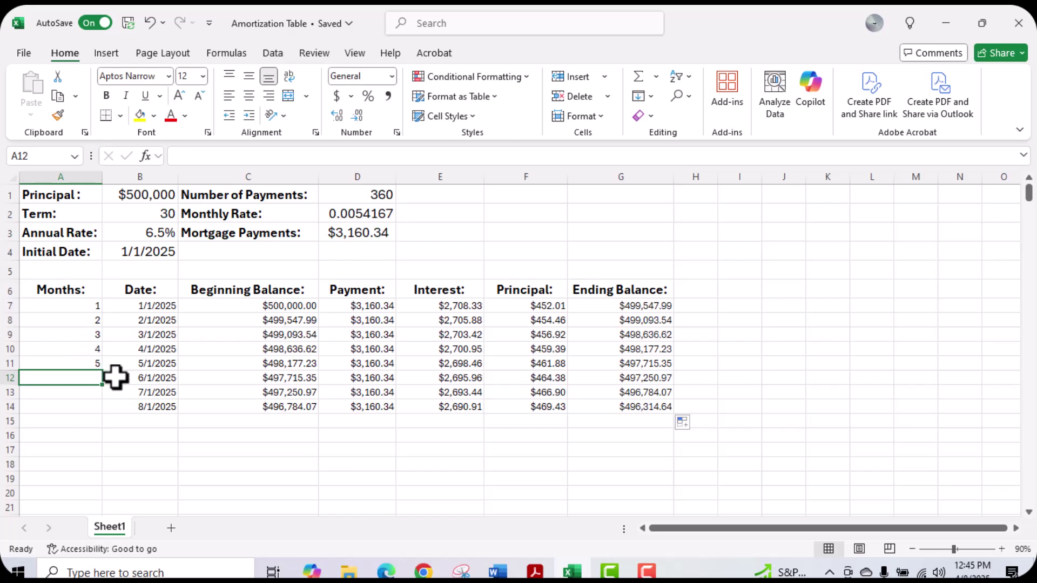
{"action": "left_click", "coordinate": [146, 20]}
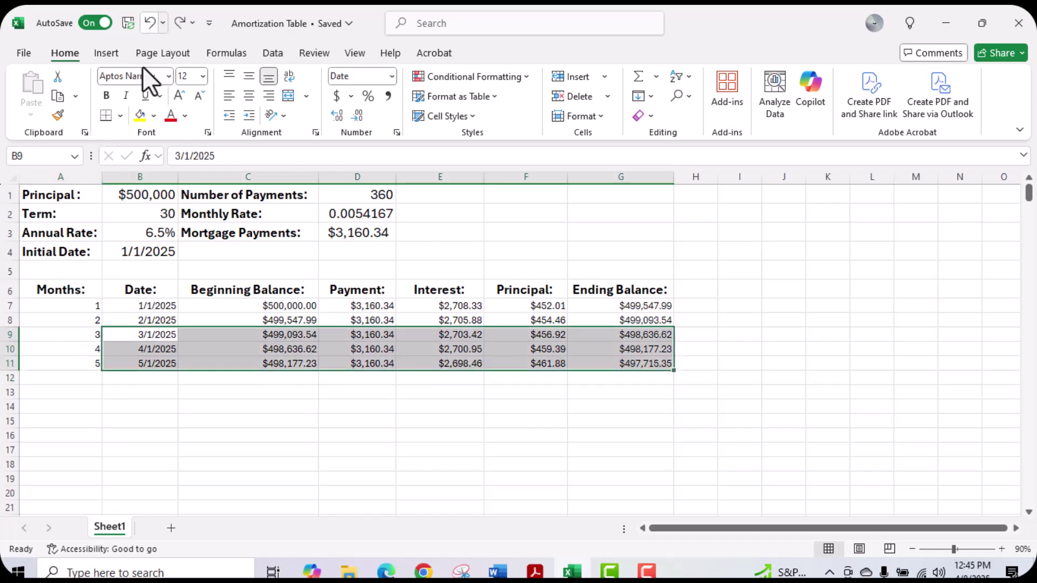
- Fill the rows from A9:G11 down to month 360 in row 366, trimming the excess months, and check the final ending balance
{"action": "left_click_drag", "start_coordinate": [51, 338], "coordinate": [667, 428]}
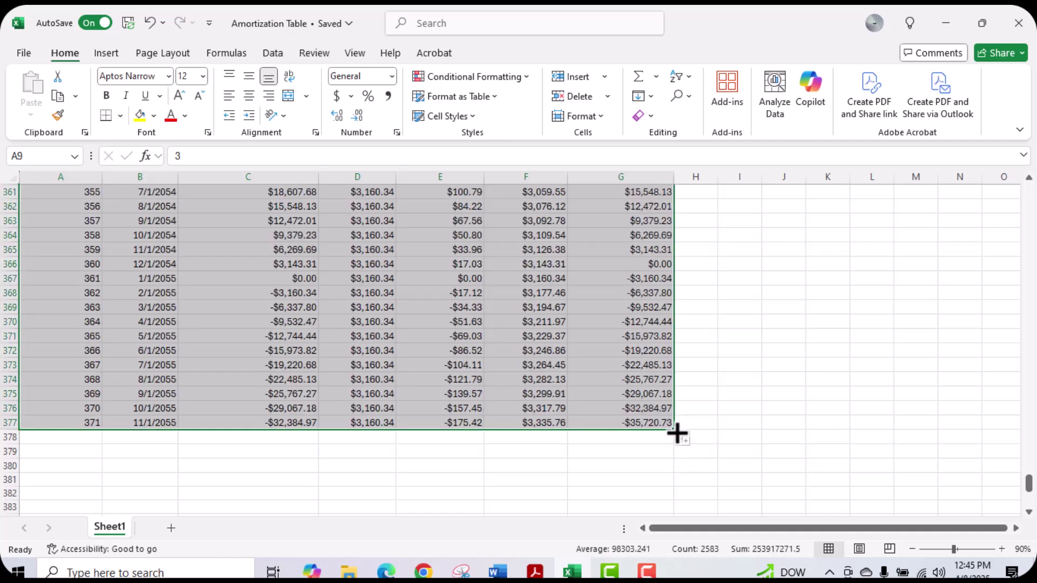
{"action": "left_click_drag", "start_coordinate": [676, 433], "coordinate": [662, 275]}
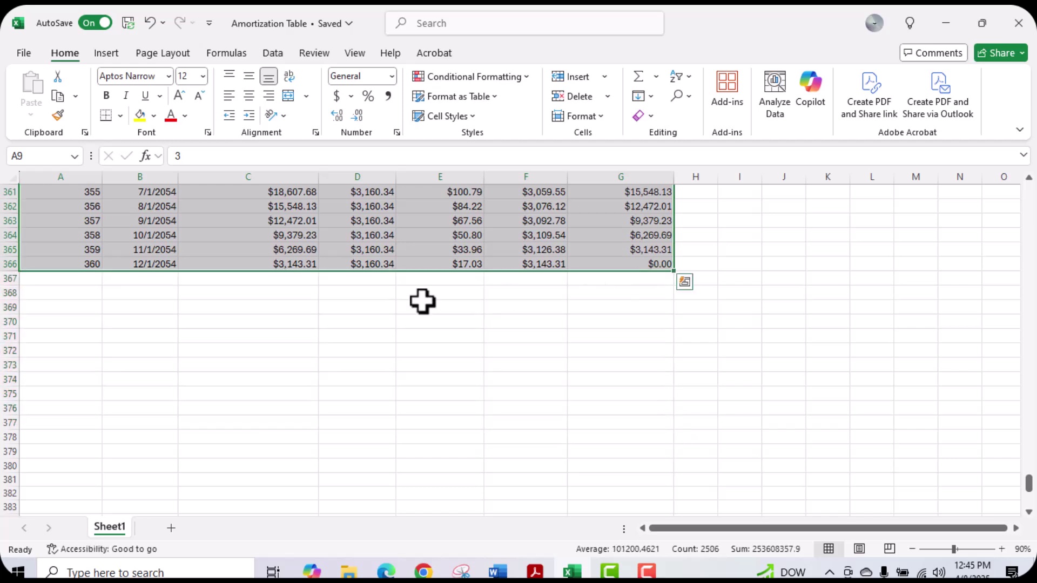
{"action": "left_click", "coordinate": [85, 265]}
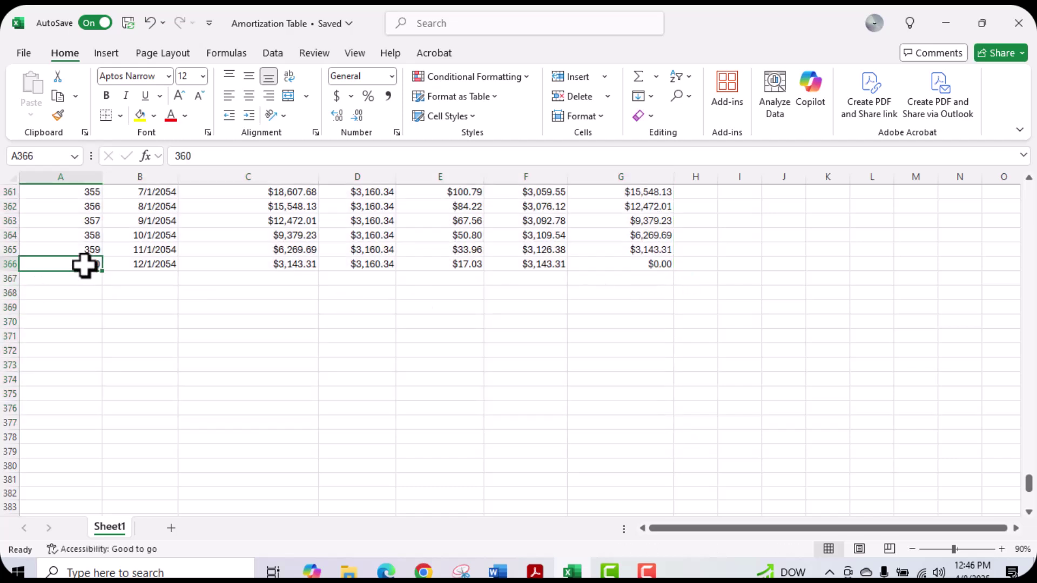
{"action": "left_click", "coordinate": [641, 264]}
{"action": "left_click", "coordinate": [642, 264]}
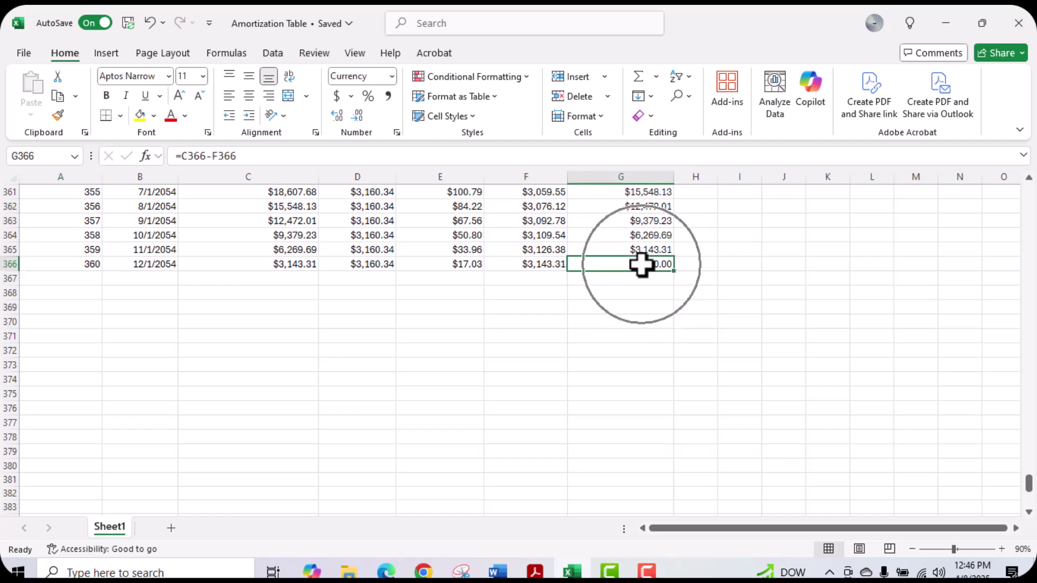
{"action": "left_click", "coordinate": [642, 266]}
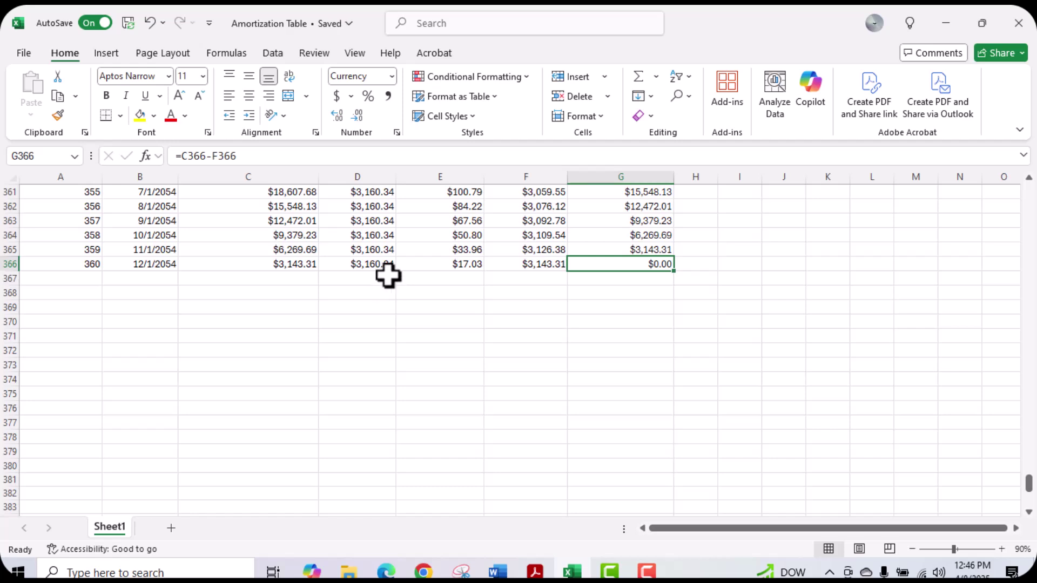
- Total the Payment column in D367, below the last month, with =SUM(D7:D366)
{"action": "scroll", "coordinate": [378, 278], "scroll_direction": "up", "scroll_amount": 2}
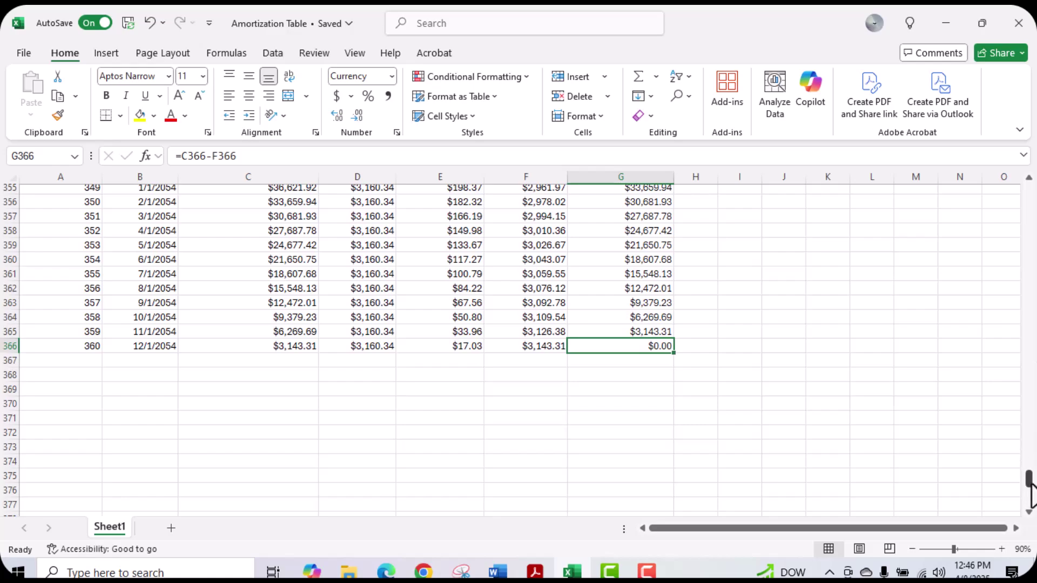
{"action": "left_click_drag", "start_coordinate": [1029, 480], "coordinate": [988, 181]}
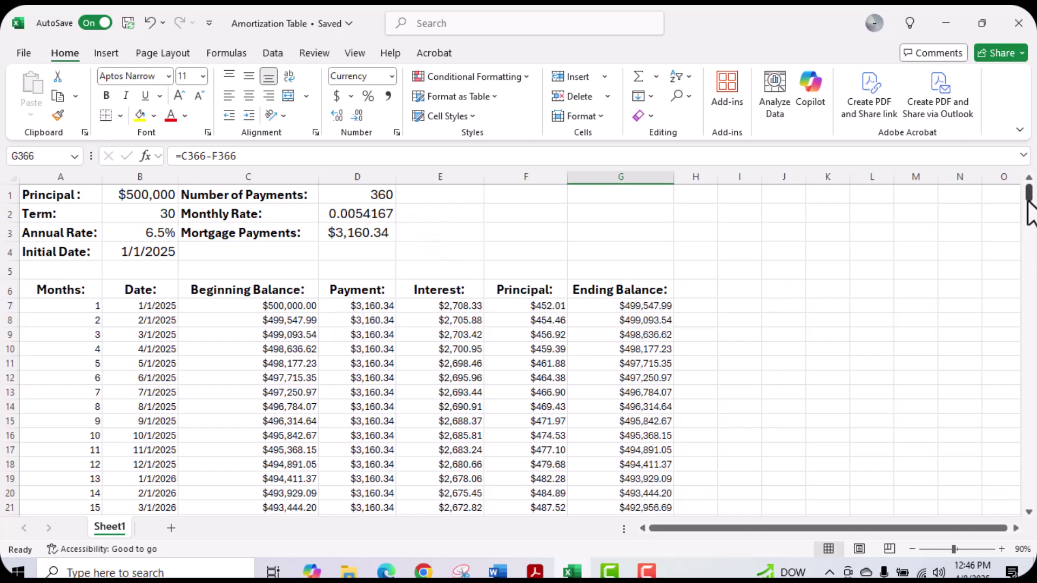
{"action": "left_click_drag", "start_coordinate": [1028, 204], "coordinate": [1029, 499]}
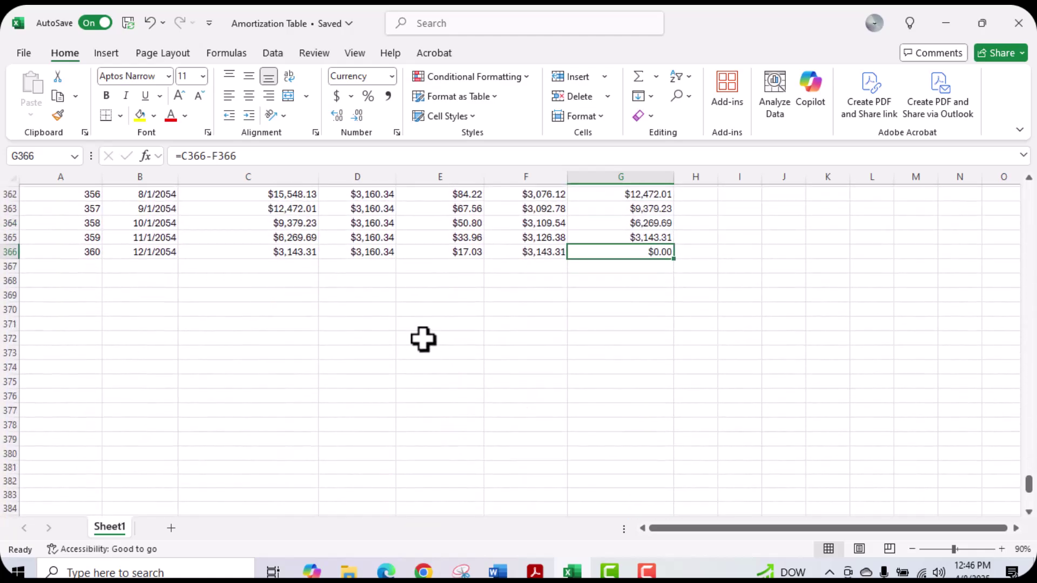
{"action": "left_click", "coordinate": [363, 266]}
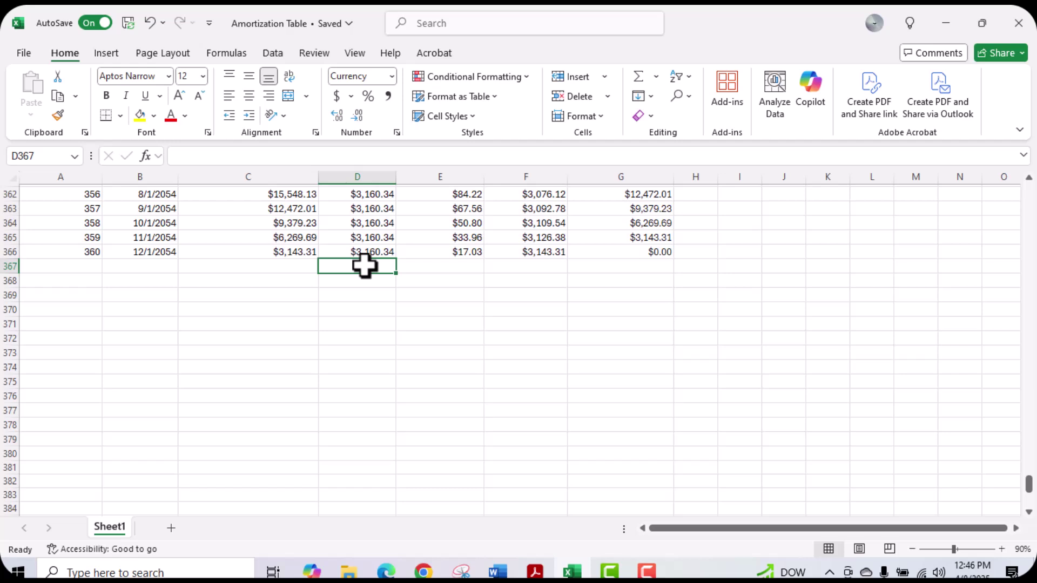
{"action": "type", "text": "=su"}
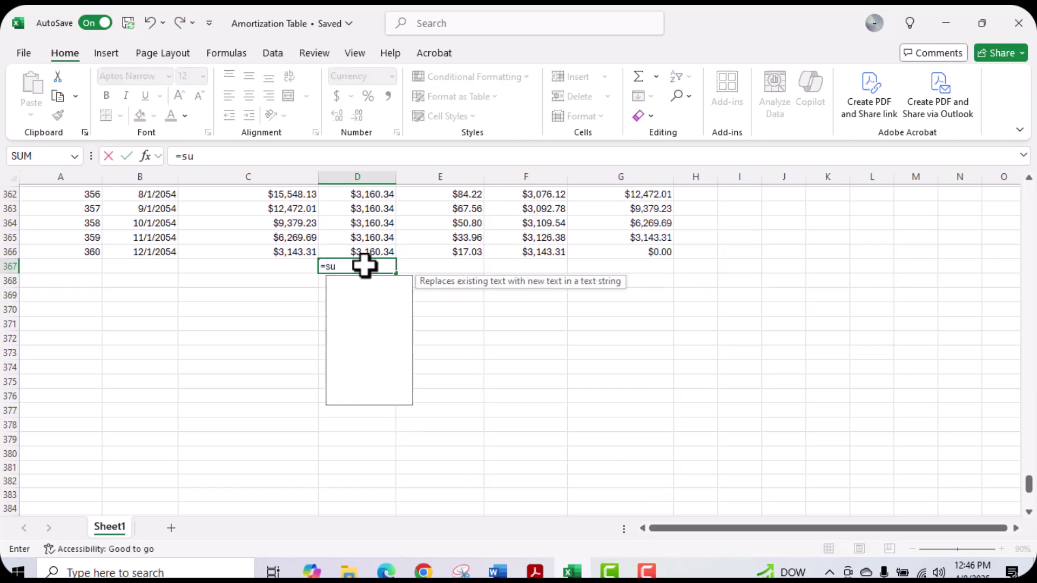
{"action": "type", "text": "m("}
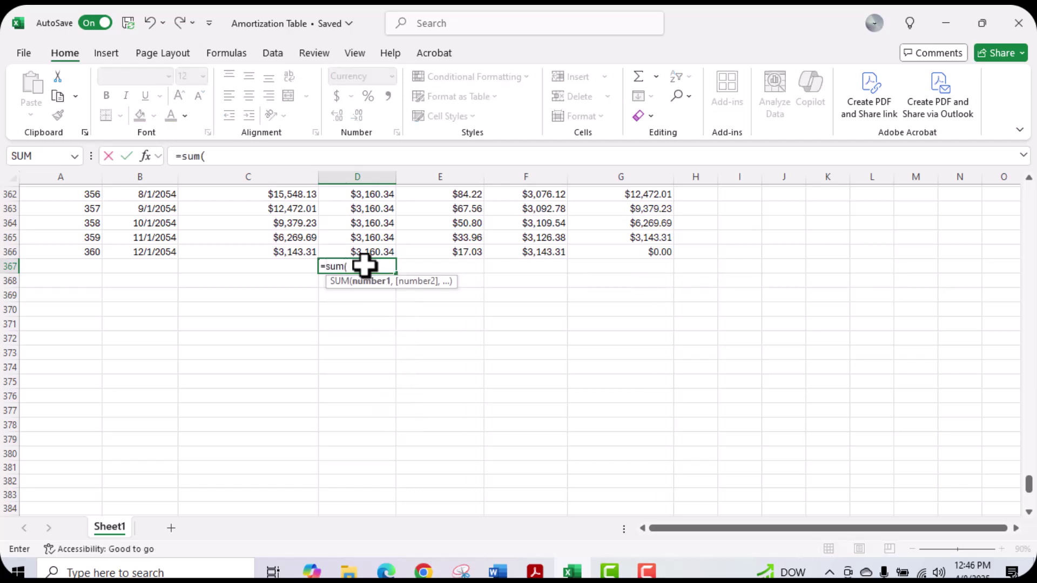
{"action": "type", "text": "d7:d366"}
{"action": "key", "text": "Return"}
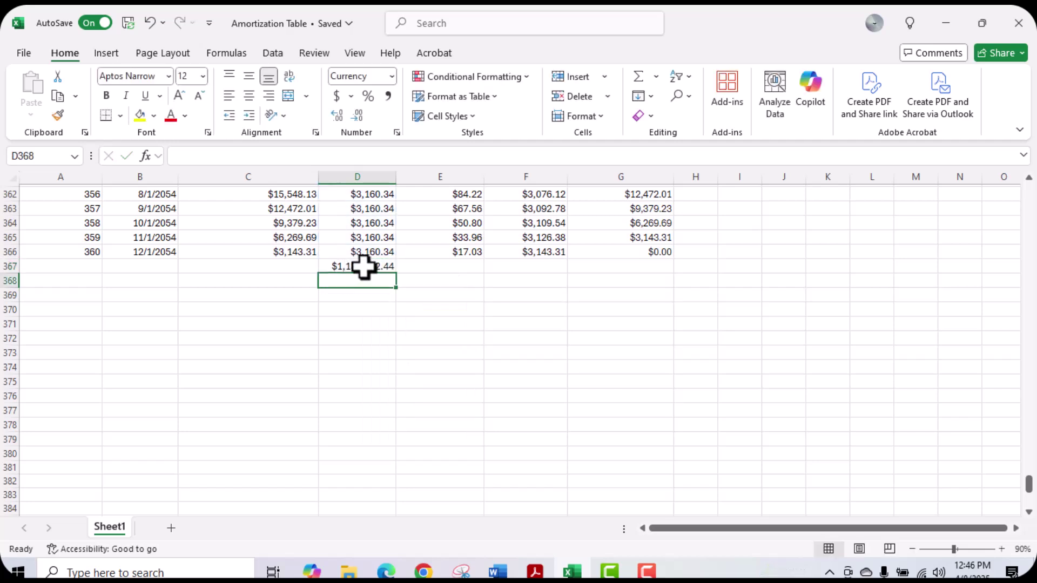
- Total the Interest column in E367 with =SUM(E7:E366) and the Principal column in F367
{"action": "left_click", "coordinate": [416, 265]}
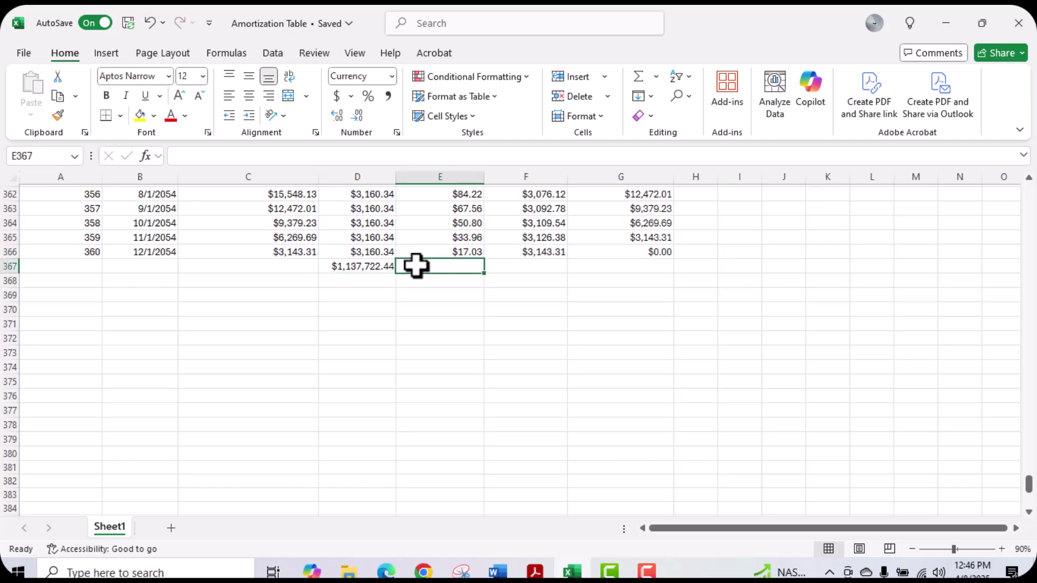
{"action": "type", "text": "=su"}
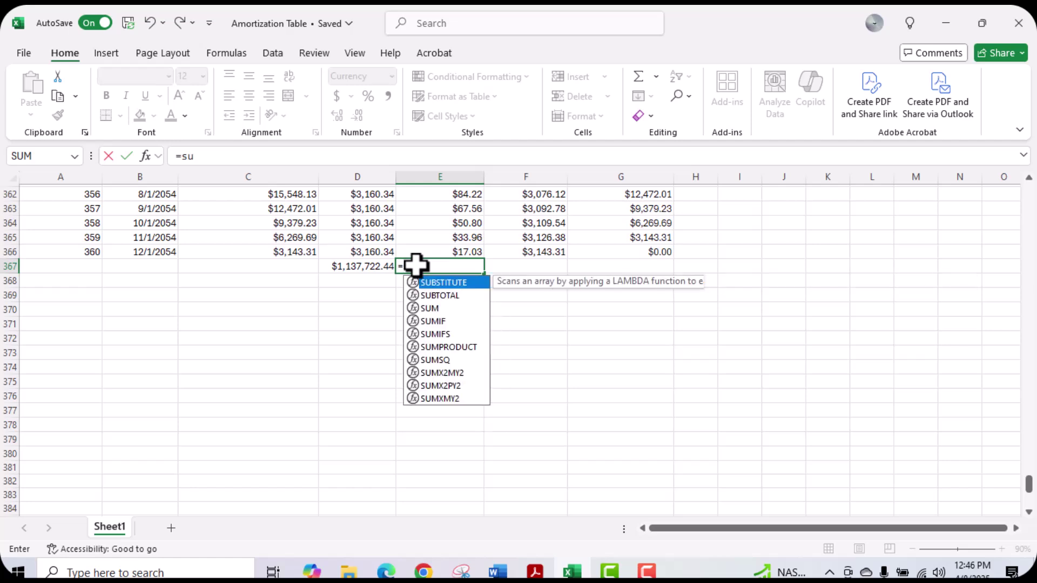
{"action": "type", "text": "m("}
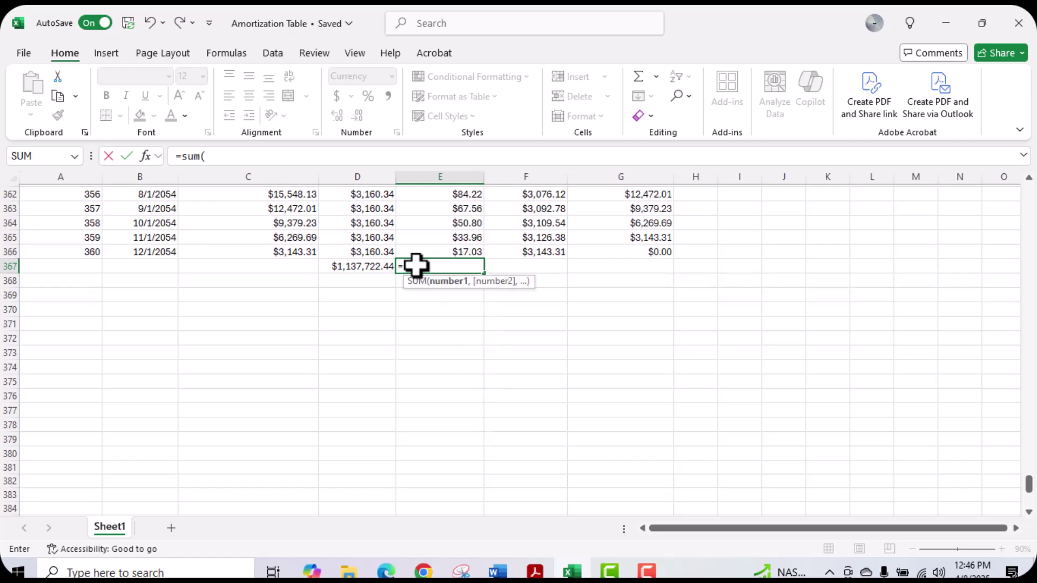
{"action": "type", "text": "e7:e"}
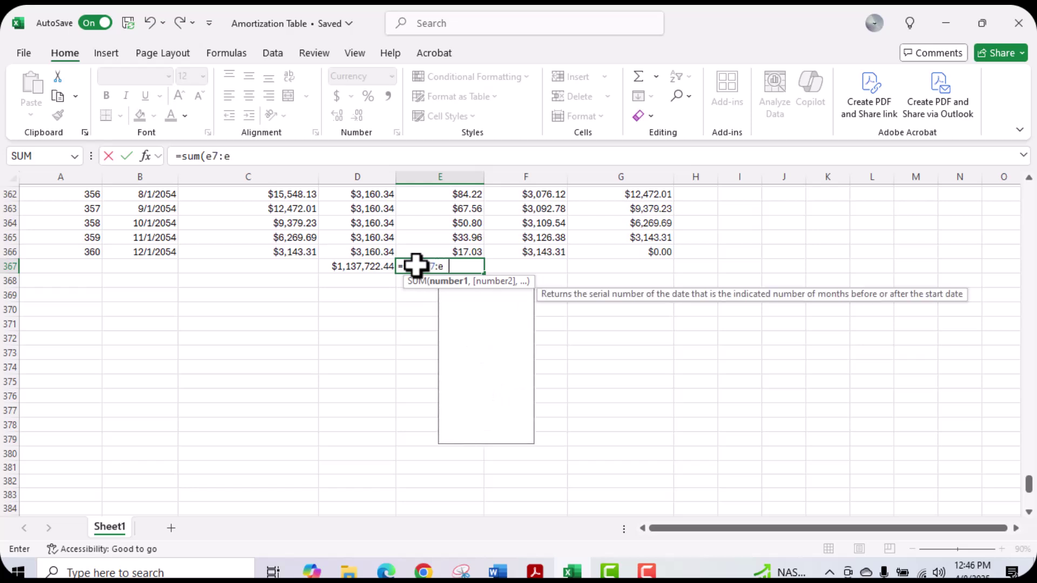
{"action": "type", "text": "3566"}
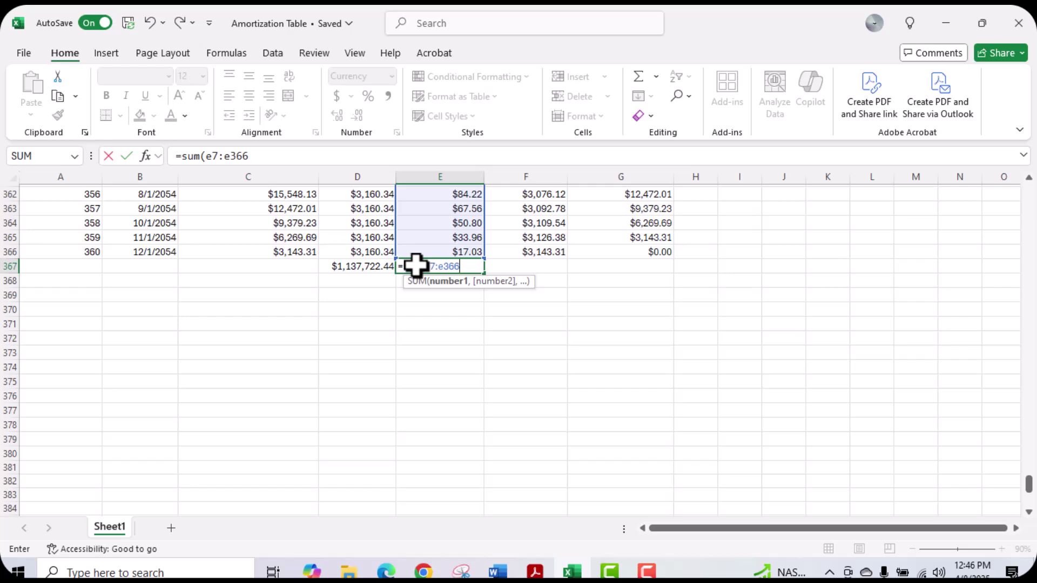
{"action": "type", "text": ")"}
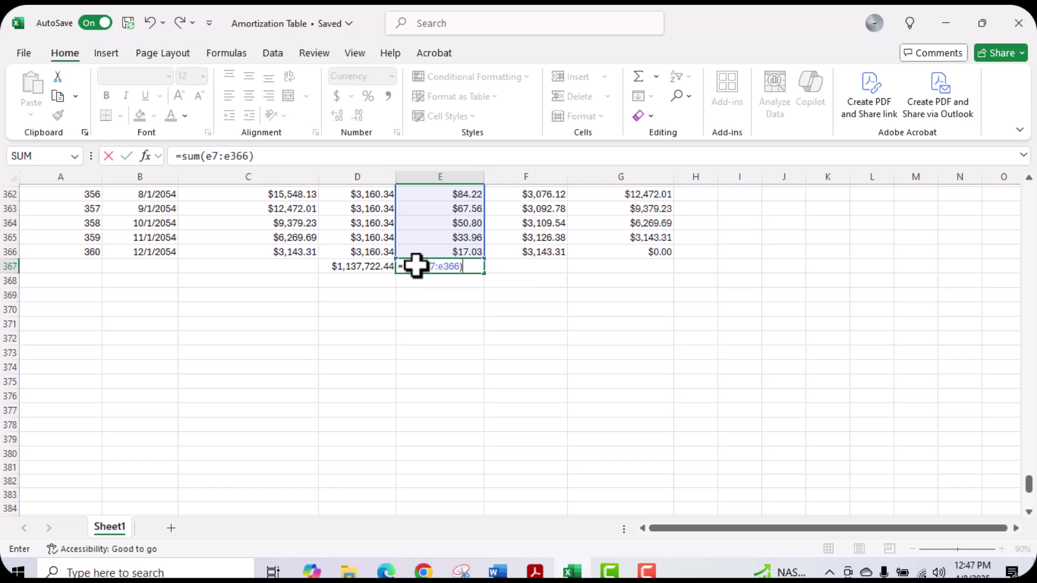
{"action": "key", "text": "Return"}
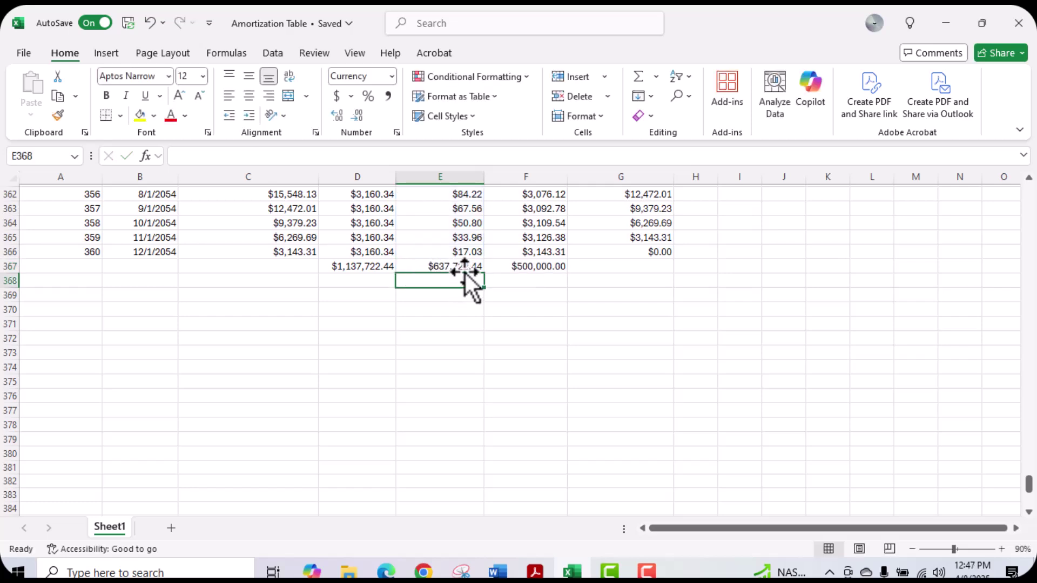
{"action": "left_click", "coordinate": [455, 269]}
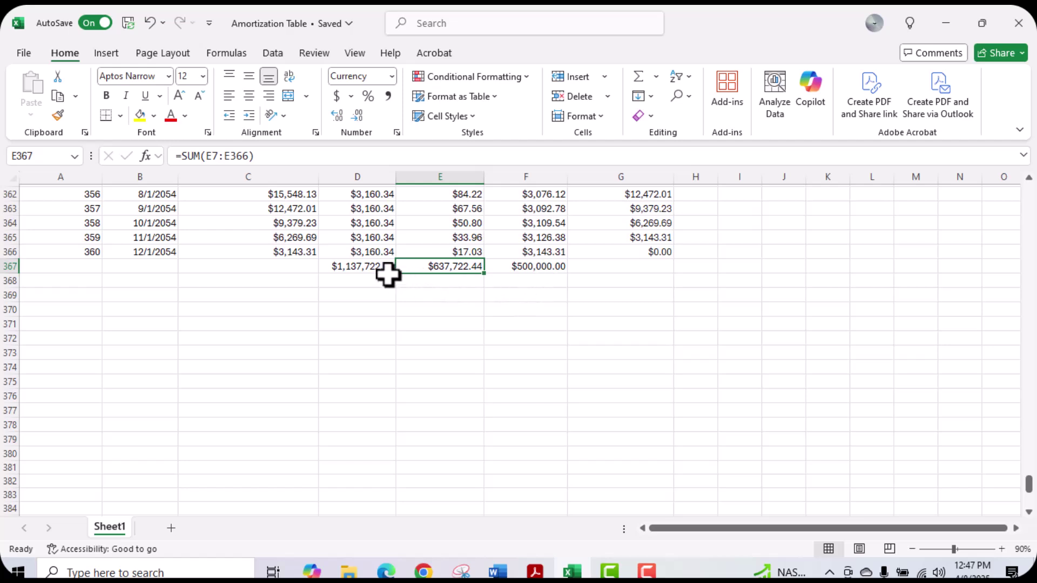
{"action": "key", "text": "ctrl"}
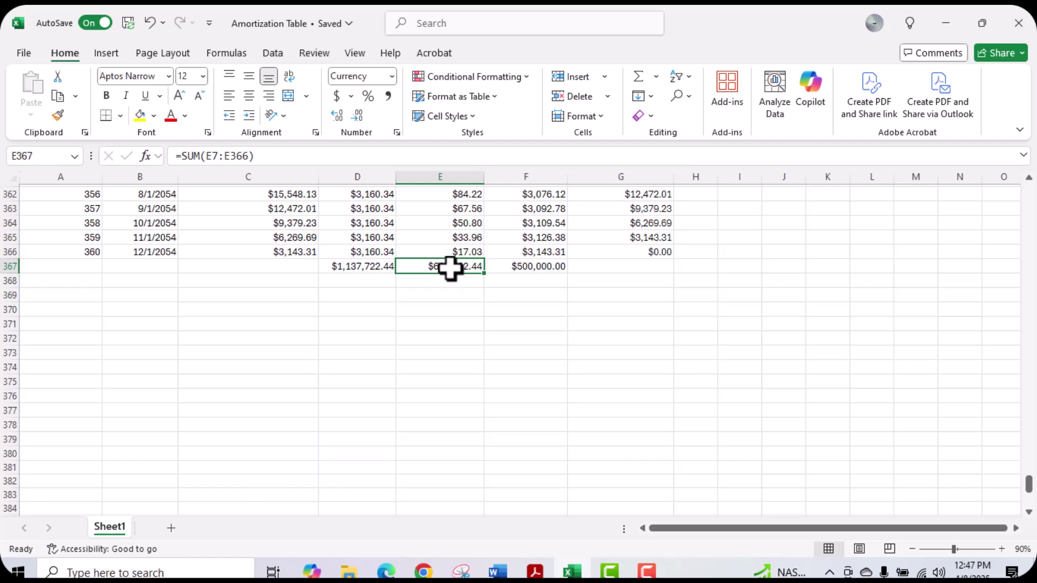
{"action": "key", "text": "ctrl"}
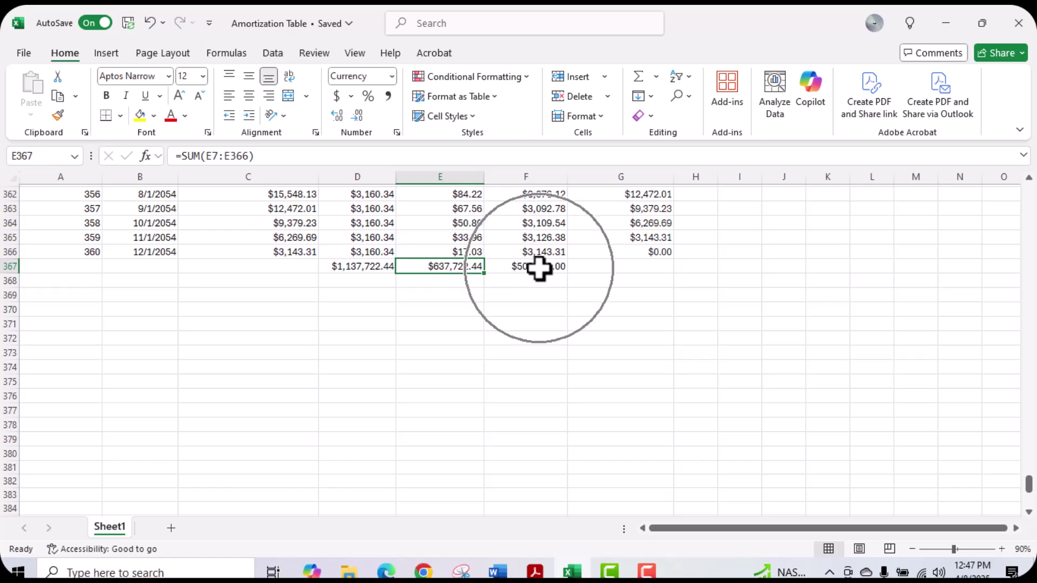
{"action": "key", "text": "ctrl"}
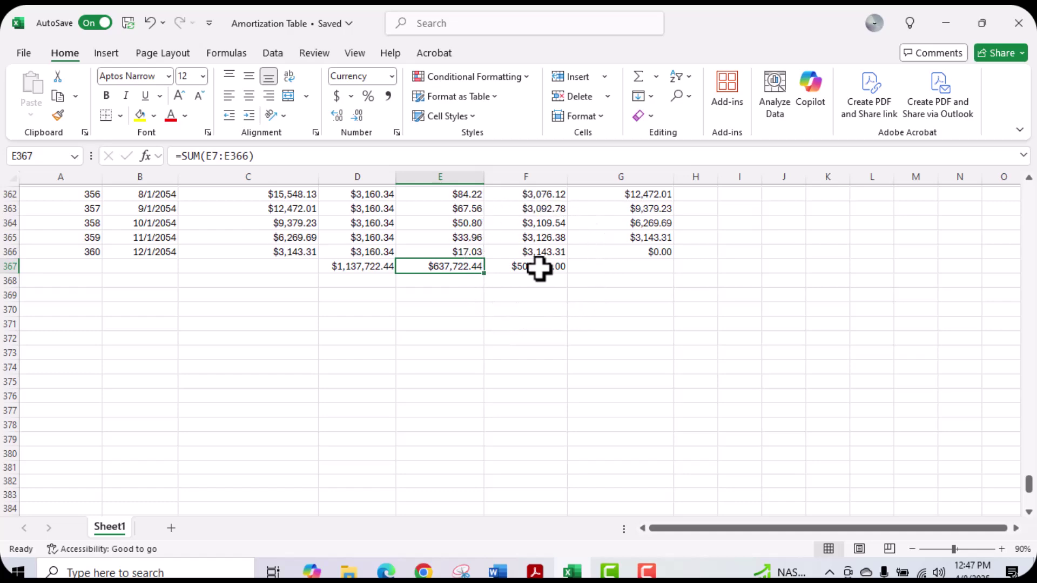
{"action": "key", "text": "ctrl"}
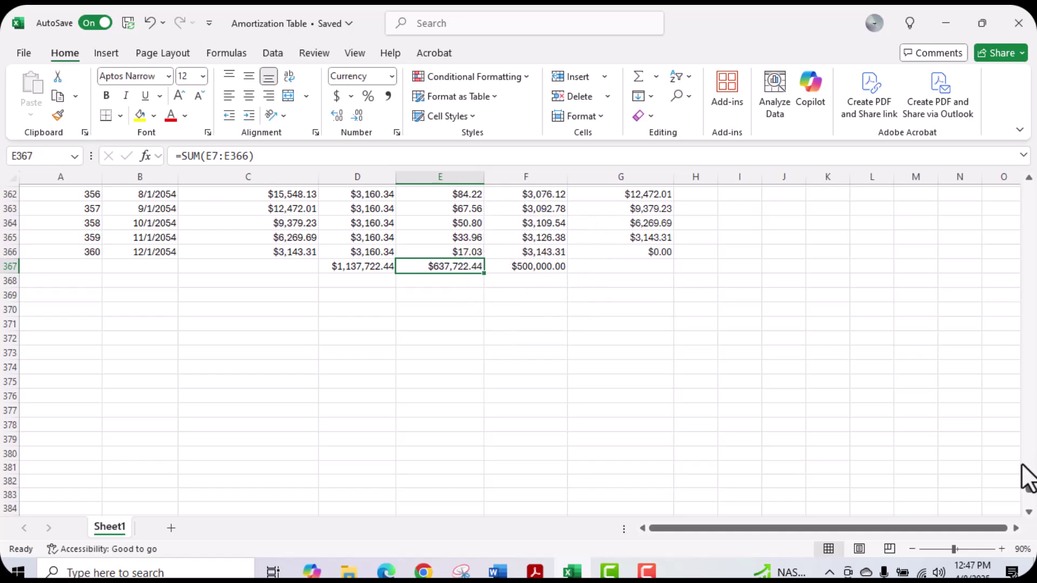
- Set the loan principal in B1 to $250,000
{"action": "left_click_drag", "start_coordinate": [1029, 495], "coordinate": [1029, 208]}
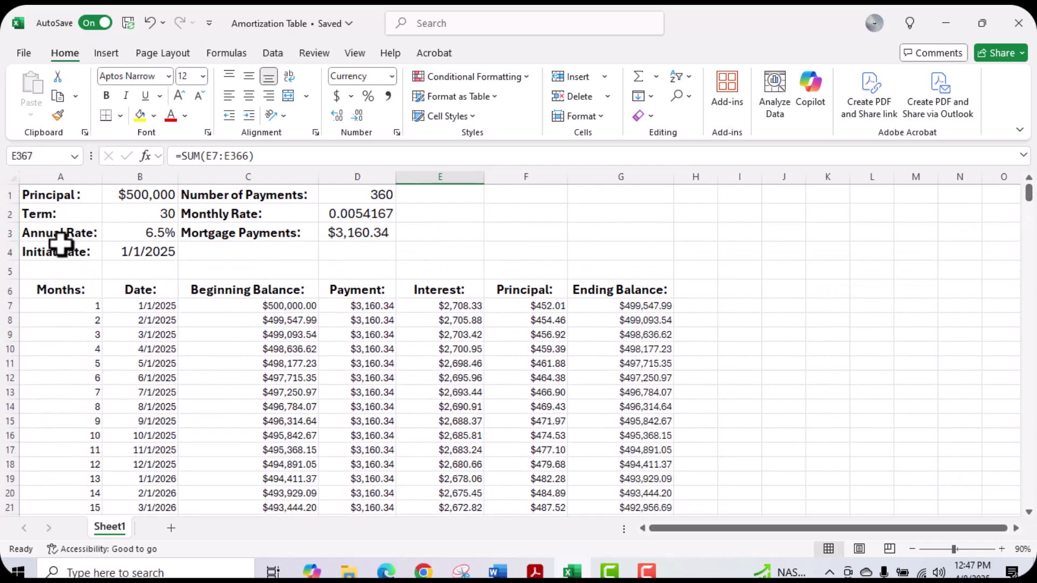
{"action": "left_click", "coordinate": [128, 195]}
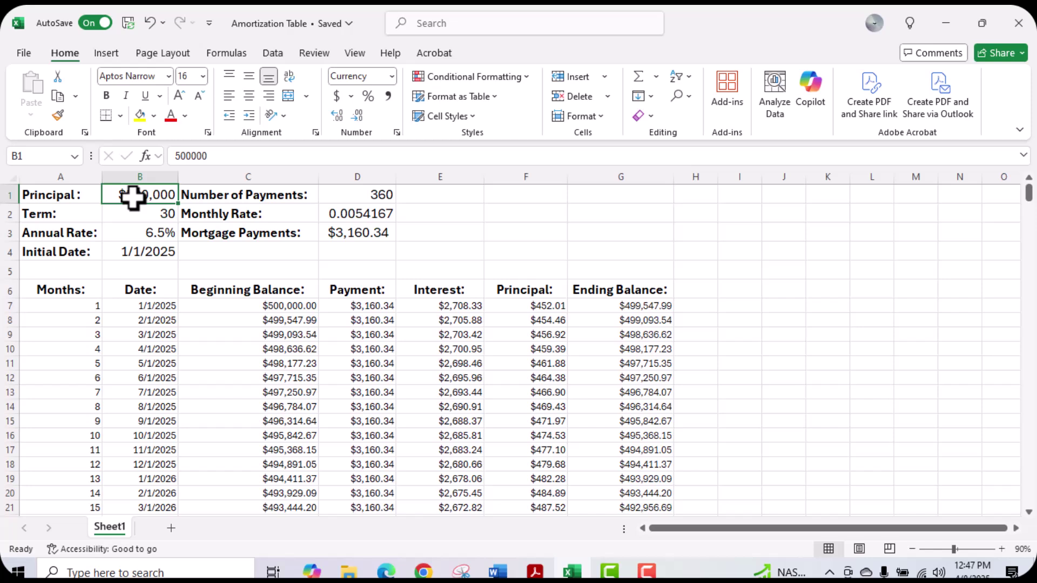
{"action": "type", "text": "250"}
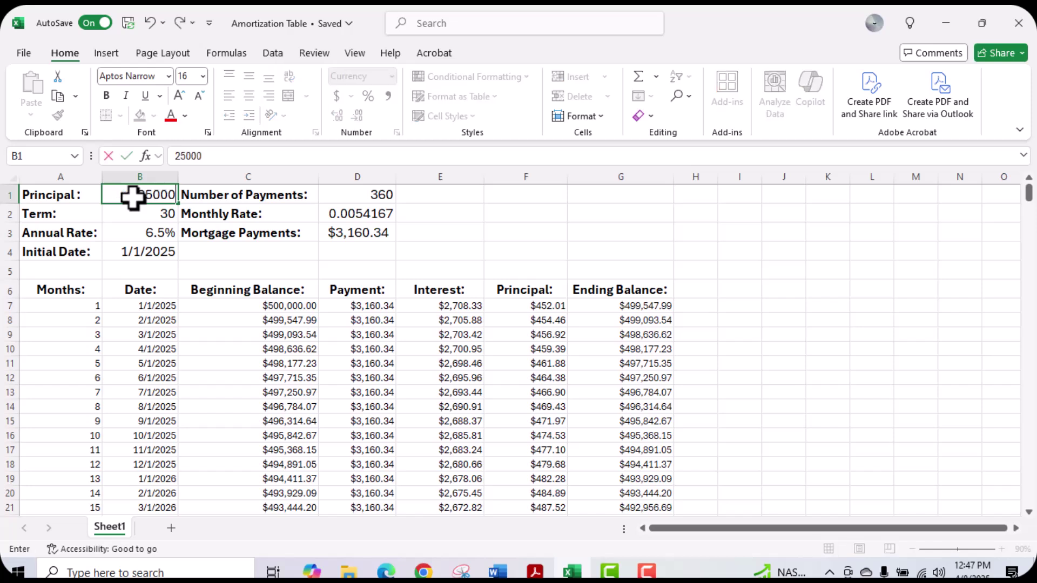
{"action": "key", "text": "Return"}
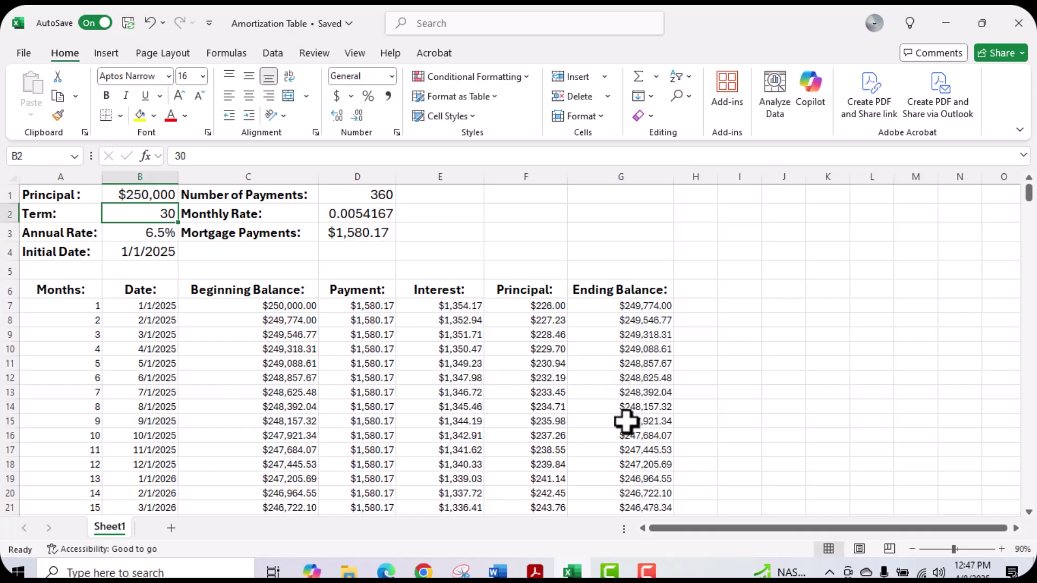
- Set the annual rate in B3 to 4% and review the recalculated table through the totals in row 367
{"action": "left_click", "coordinate": [137, 233]}
{"action": "type", "text": "4"}
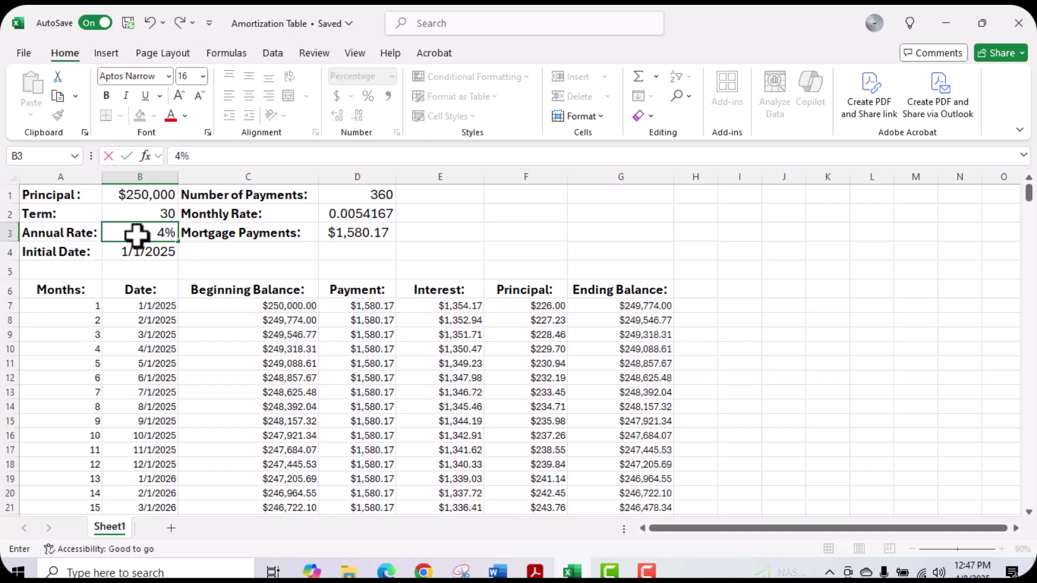
{"action": "key", "text": "Return"}
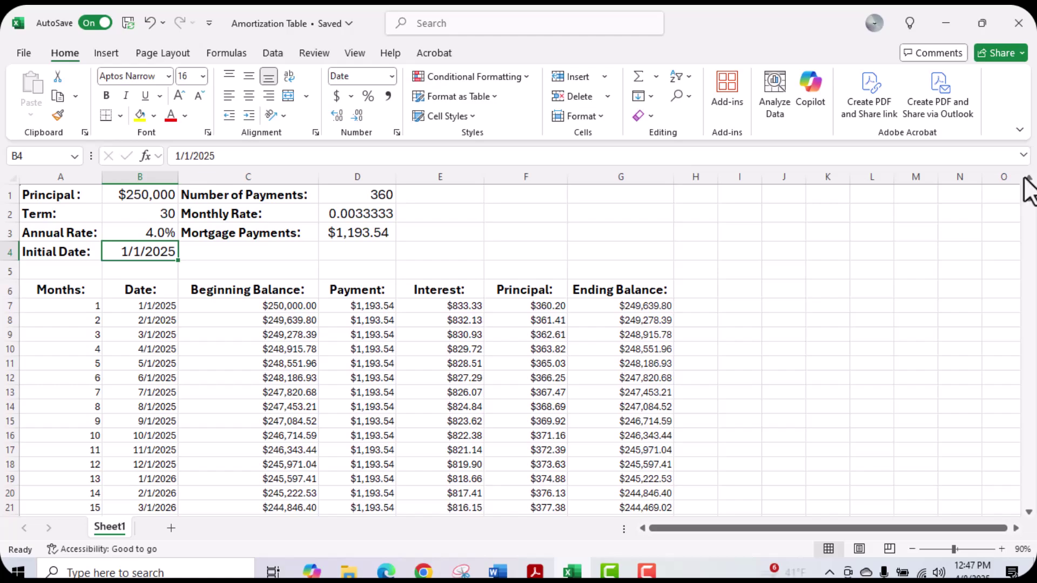
{"action": "left_click_drag", "start_coordinate": [1028, 194], "coordinate": [1017, 474]}
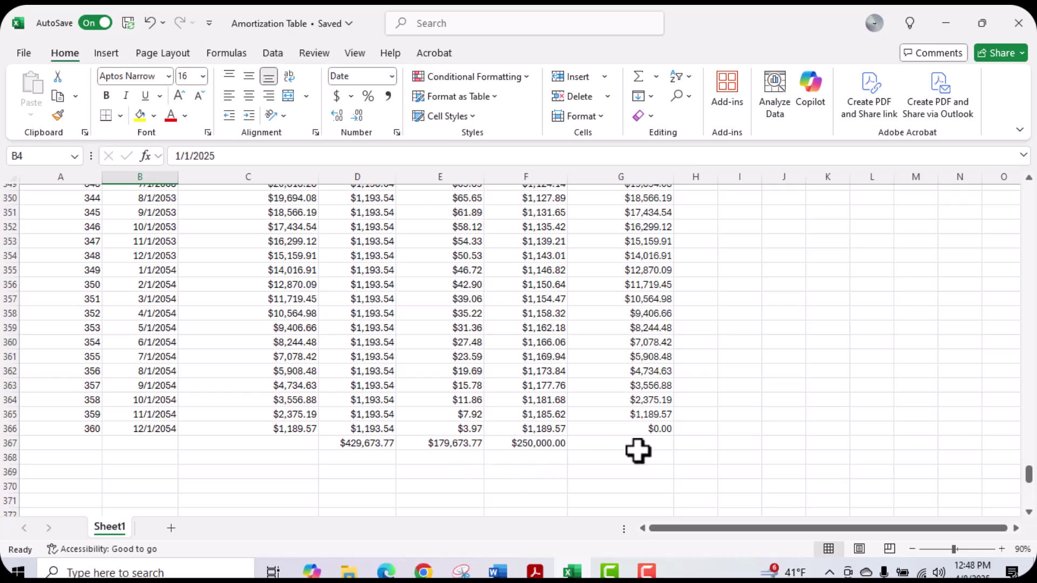
{"action": "left_click_drag", "start_coordinate": [1027, 476], "coordinate": [1000, 187]}
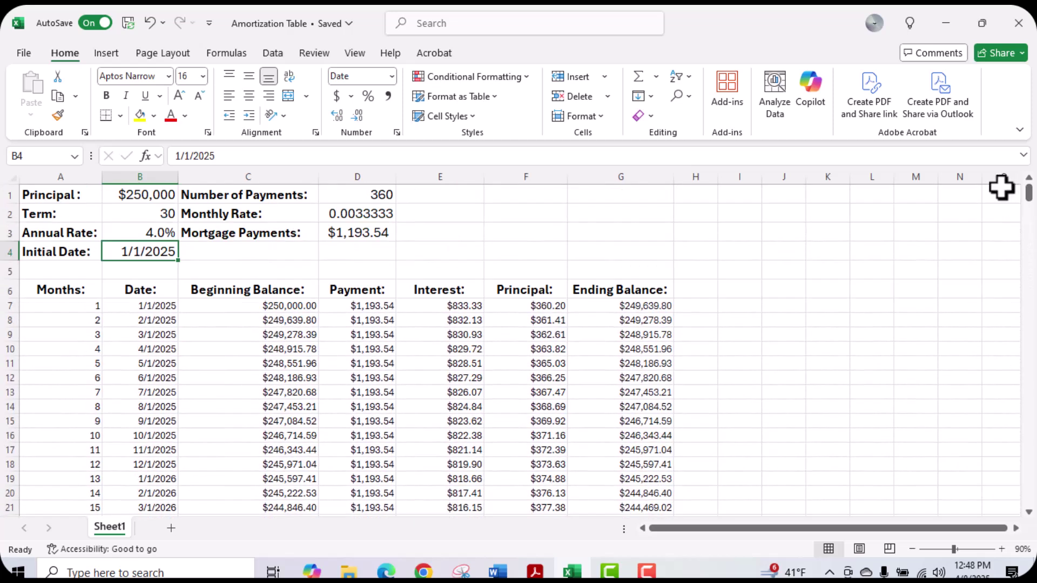